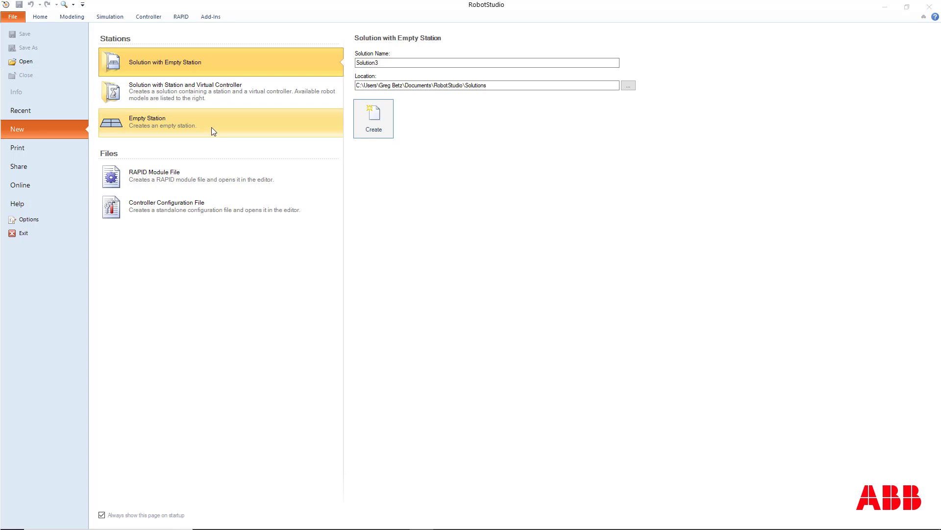
Start the Unpack & Work wizard for opening a shared Pack & Go station and go to its package selection.
click(232, 93)
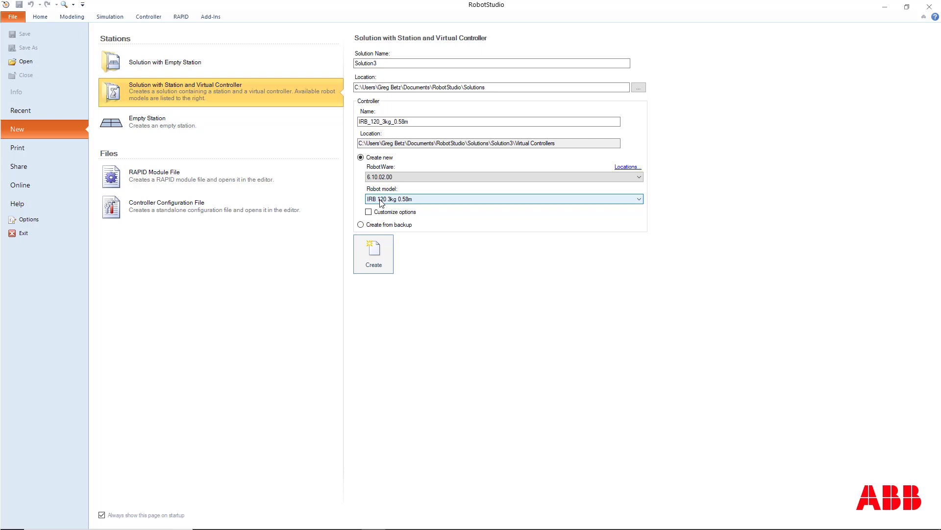
click(44, 168)
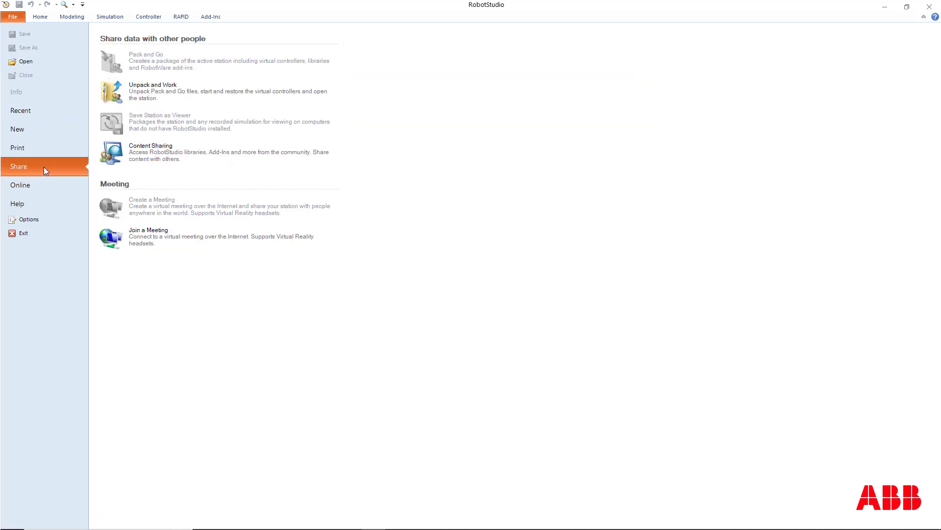
click(211, 92)
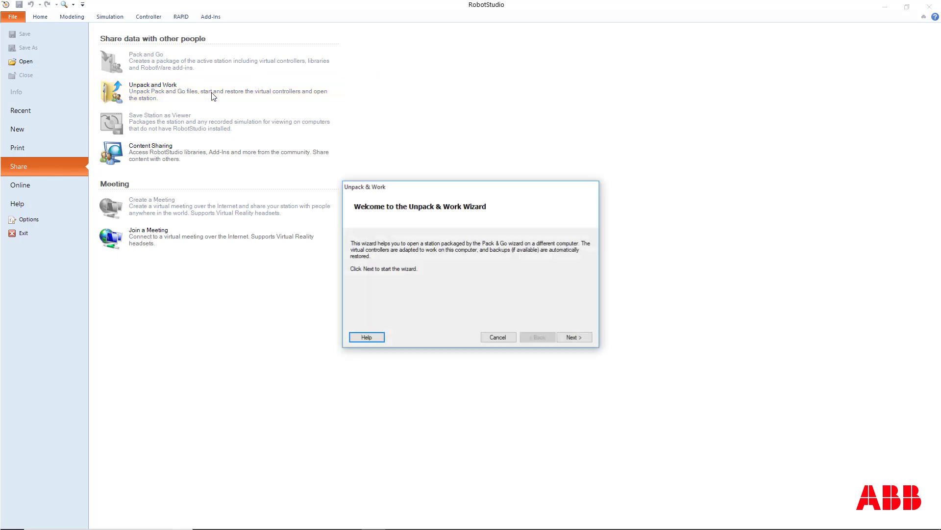
click(580, 339)
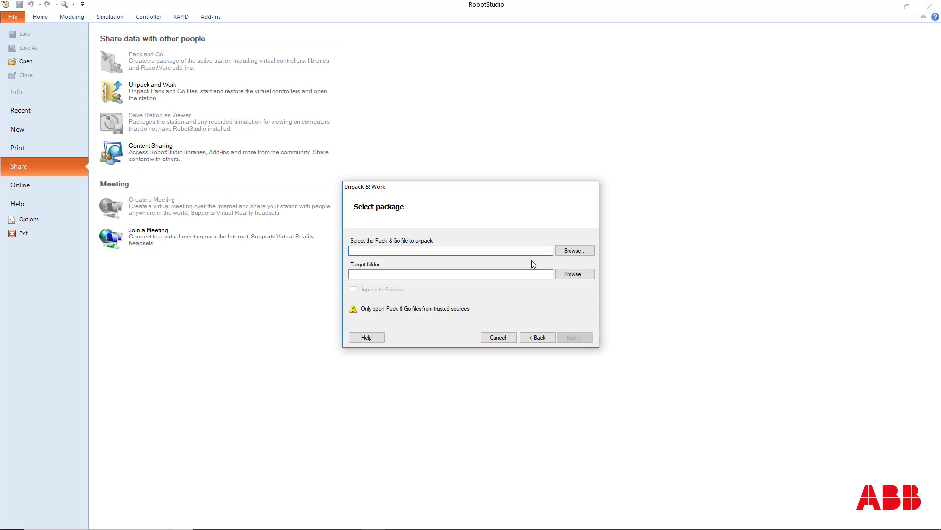
Choose ABB Project 1.rspag from the Classes > ELE 140 > Public Documents folder as the Pack & Go file to unpack.
click(578, 252)
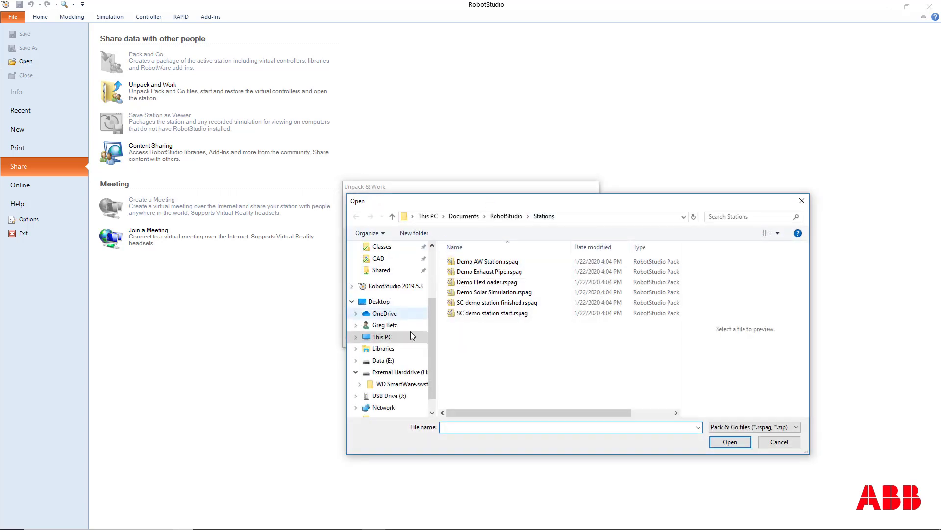
scroll(408, 333, down, 2)
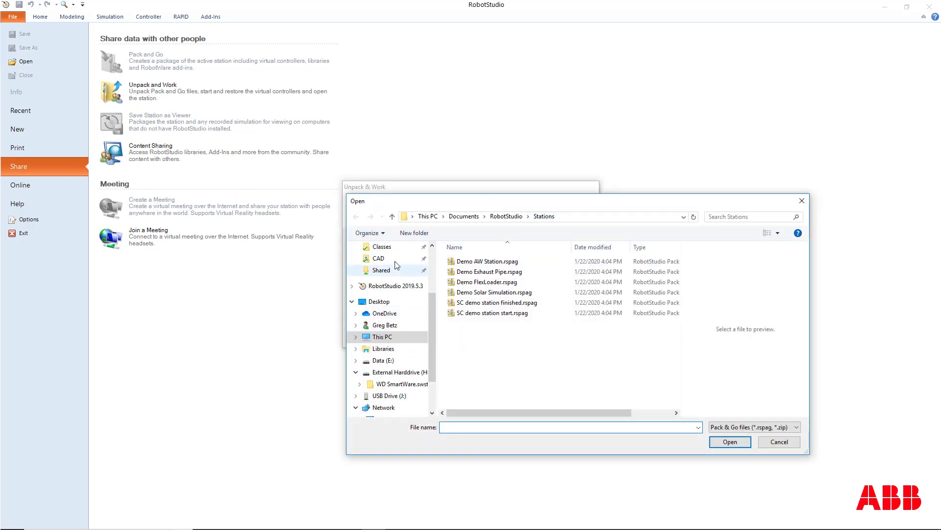
click(382, 247)
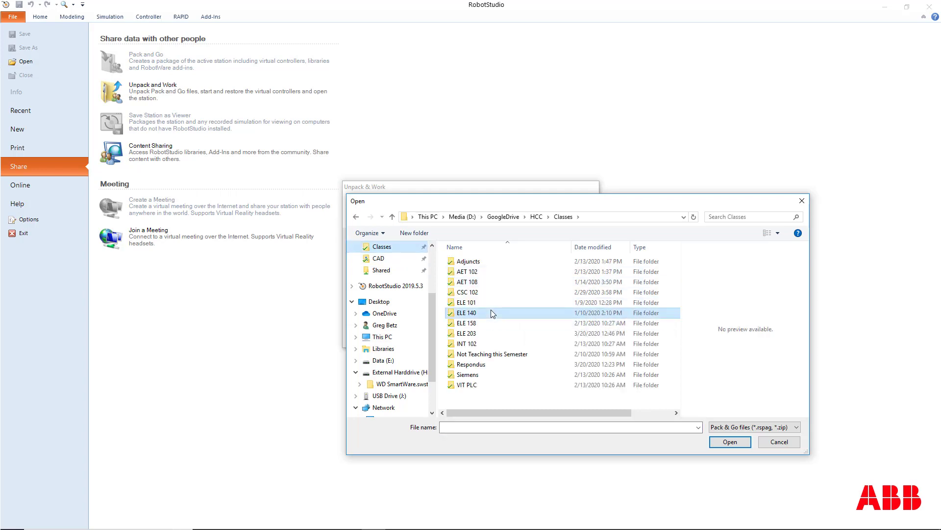
double_click(491, 312)
double_click(516, 375)
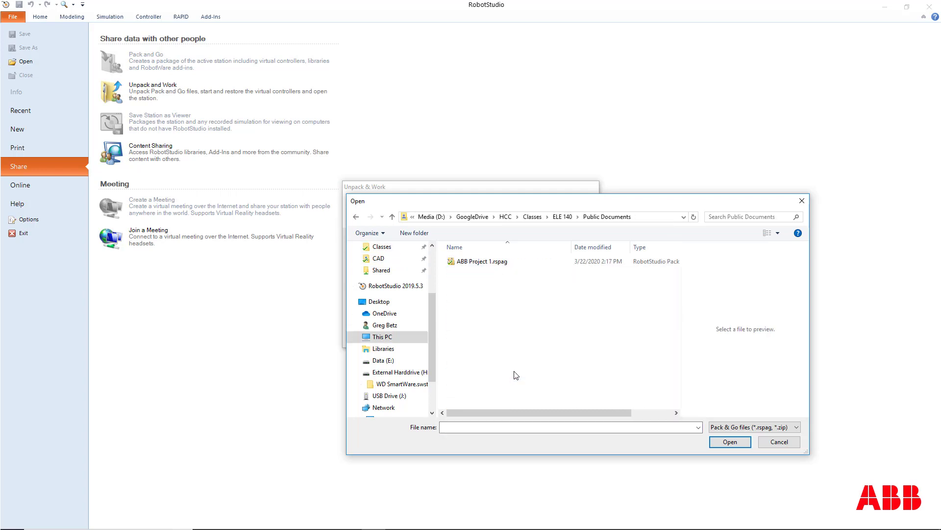
click(515, 265)
click(725, 443)
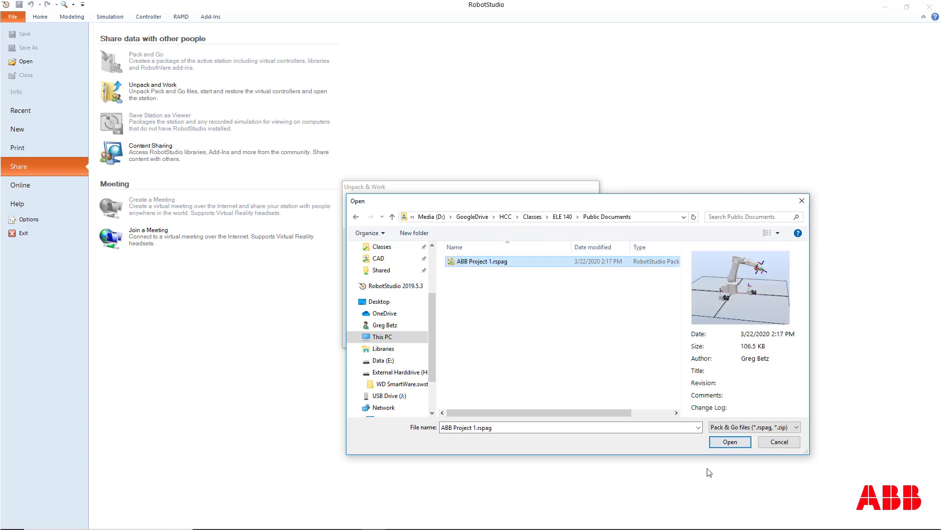
click(729, 442)
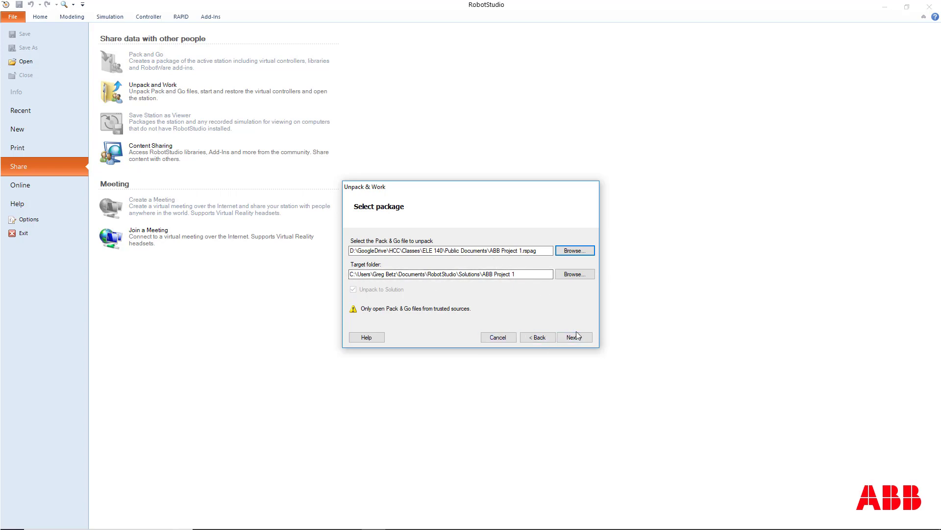
Set the target folder name to ABB Project 1 c1 and accept RobotWare 6.10.02.00 with automatic backup restore for the virtual controller.
click(527, 276)
text(c1)
click(582, 338)
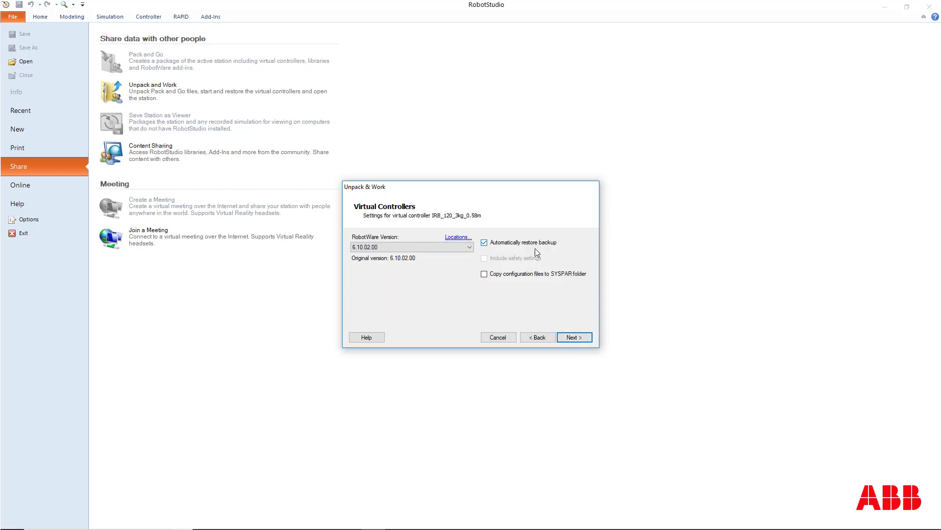
click(585, 339)
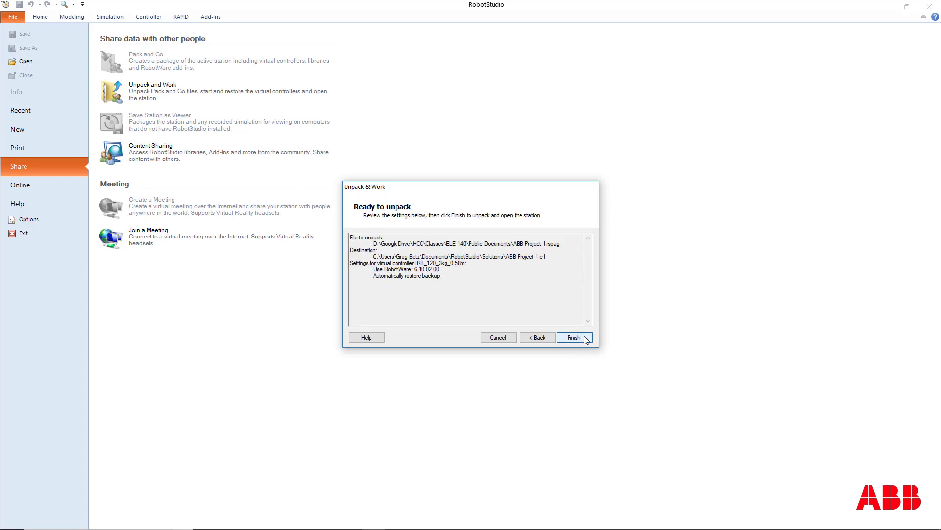
Unpack and open the station, close the finished wizard, and close the Documents pane to enlarge the station view.
click(574, 337)
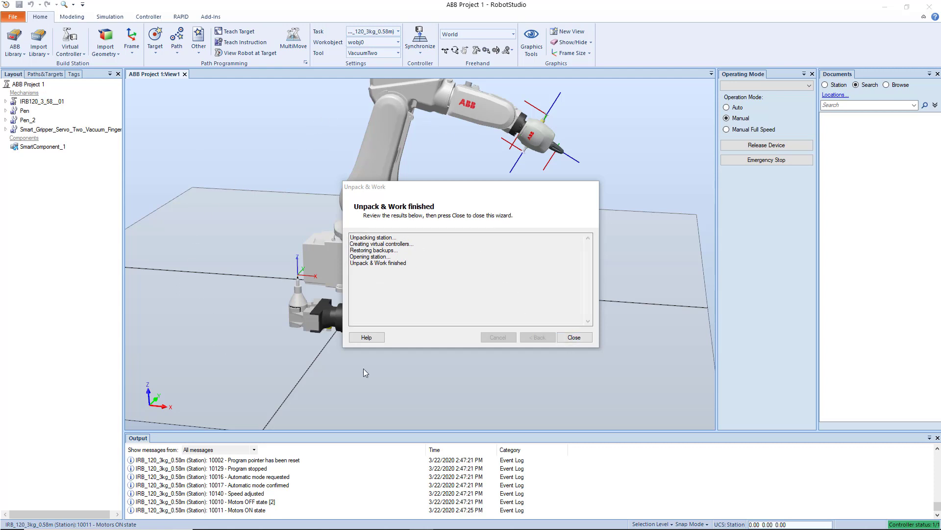
click(574, 337)
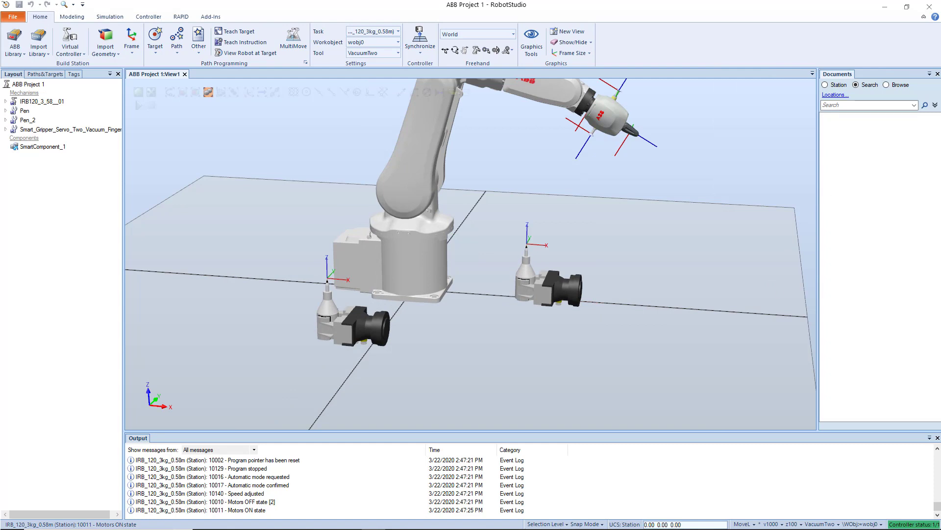
click(938, 73)
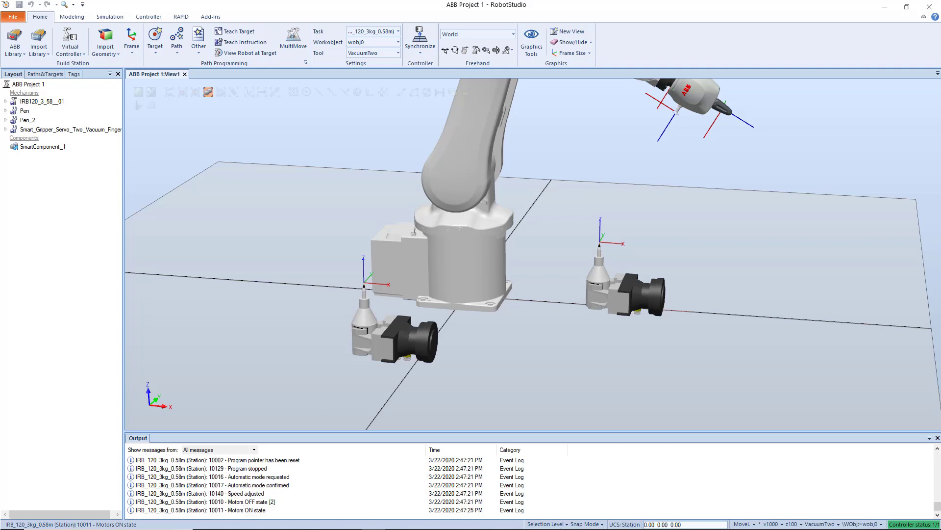
Examine the whole station around the robot, both up close and as an overview of the floor.
click(229, 529)
scroll(321, 329, up, 2)
scroll(320, 342, down, 3)
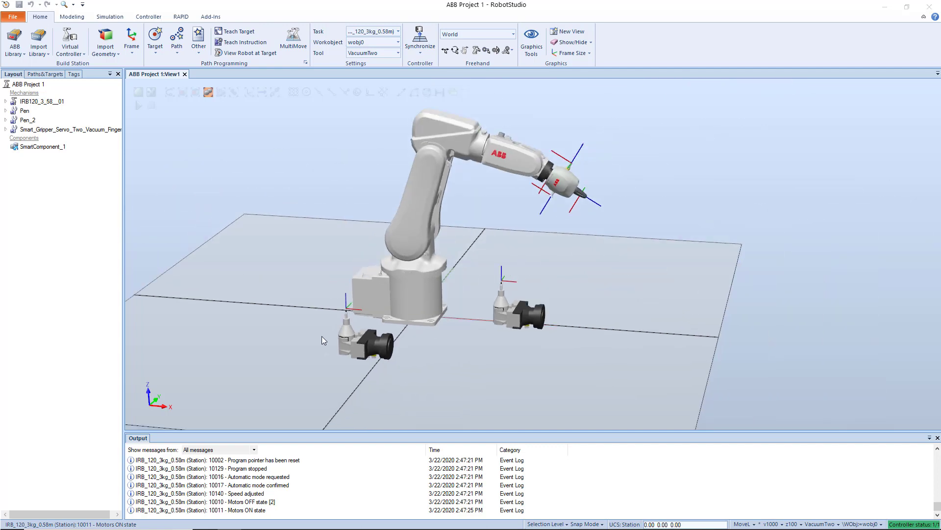
scroll(357, 247, up, 1)
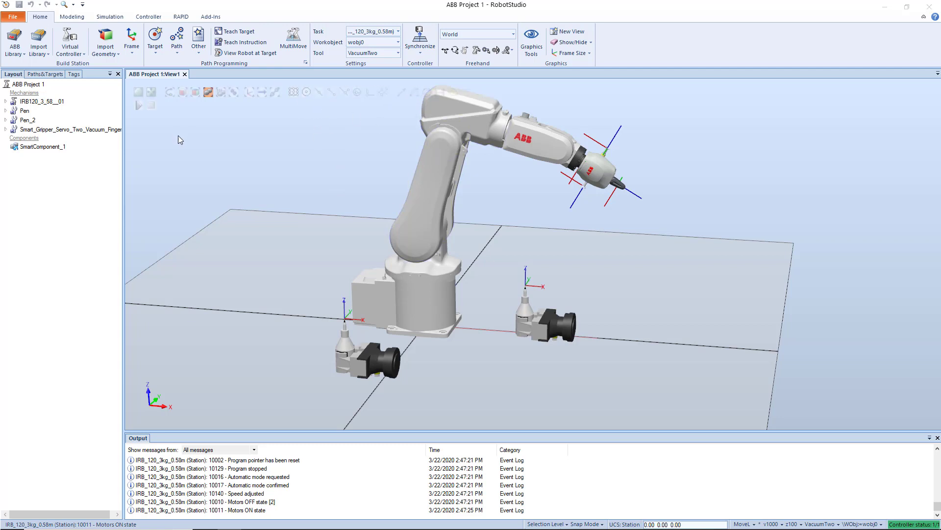
click(285, 230)
scroll(272, 245, up, 1)
scroll(290, 246, down, 1)
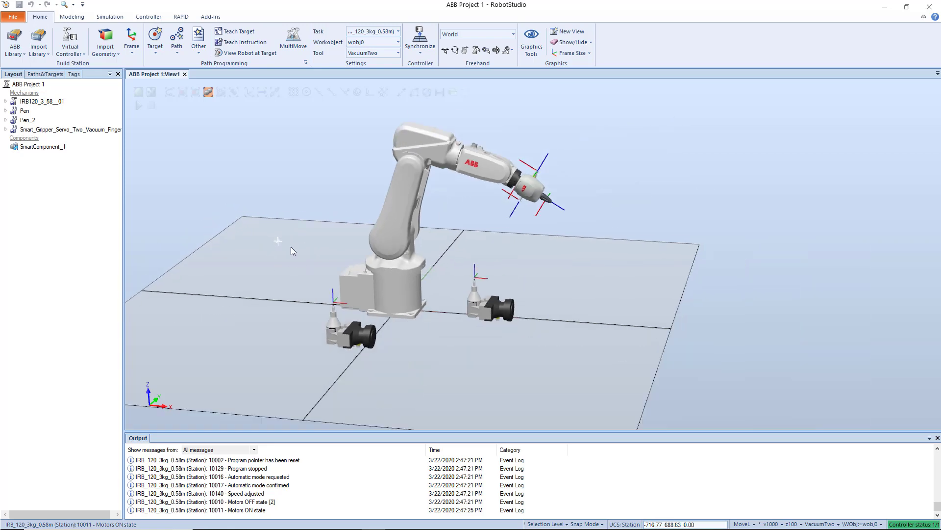
scroll(309, 267, up, 3)
right_click(287, 243)
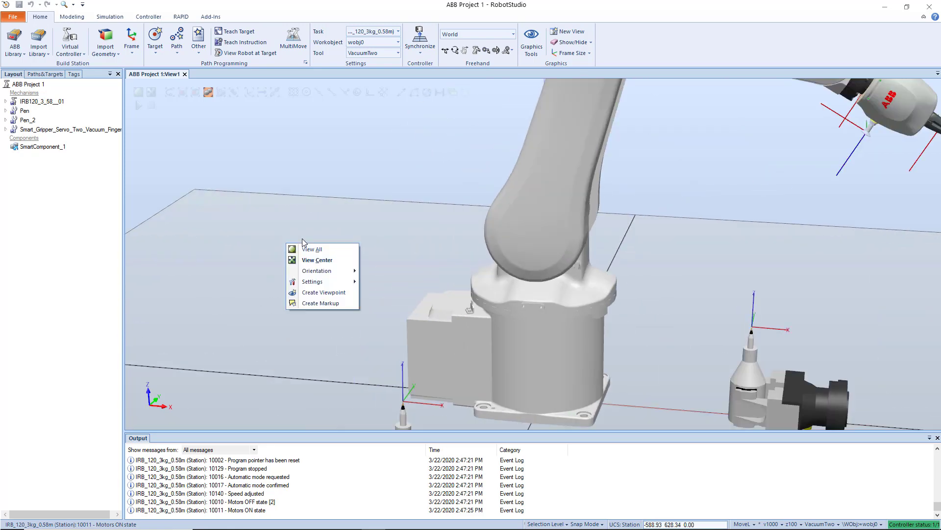
click(260, 298)
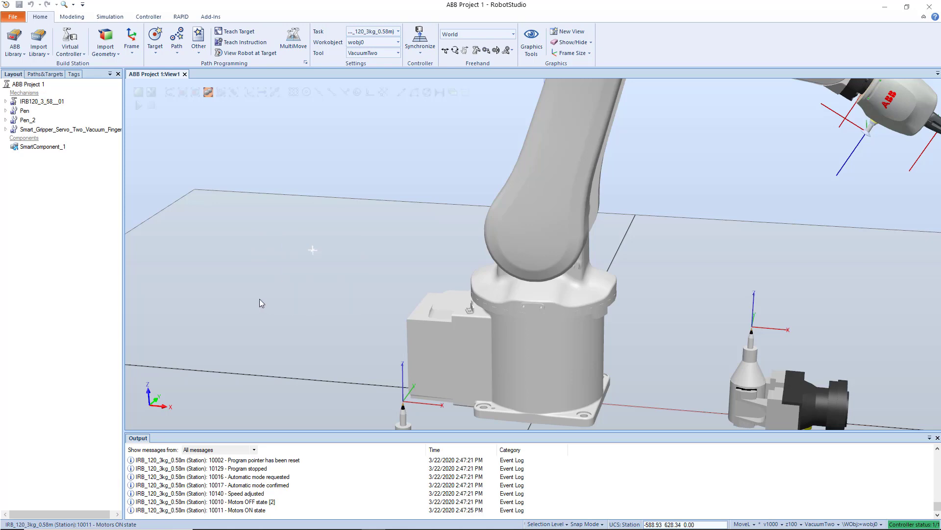
scroll(295, 276, down, 2)
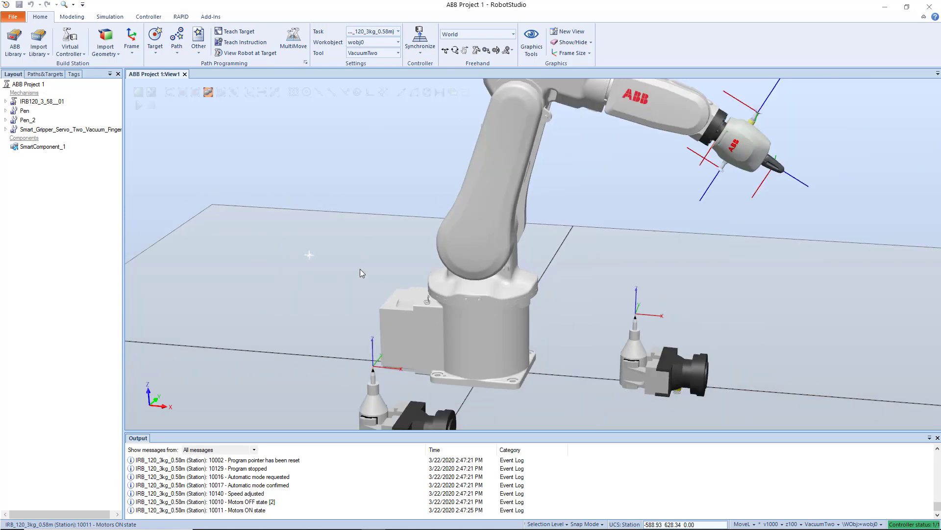
scroll(188, 191, down, 3)
scroll(551, 223, up, 6)
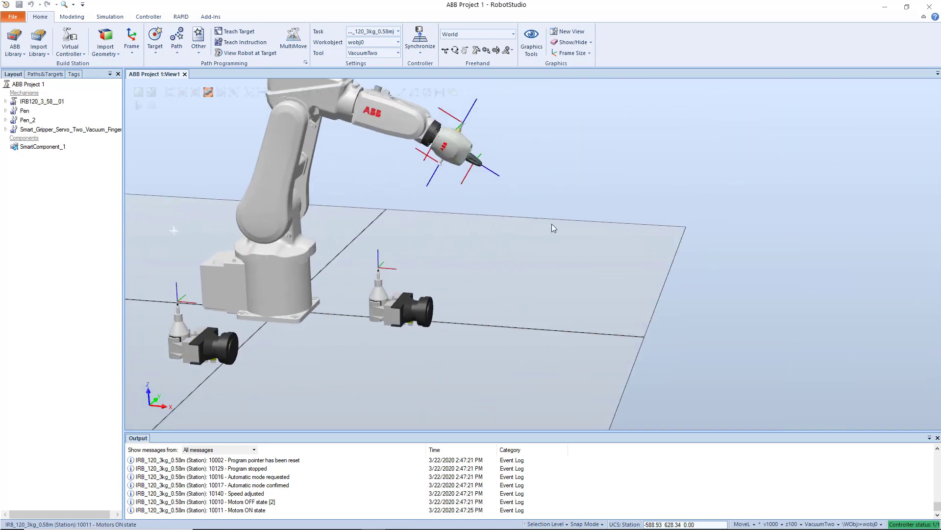
scroll(552, 224, down, 5)
scroll(337, 257, up, 3)
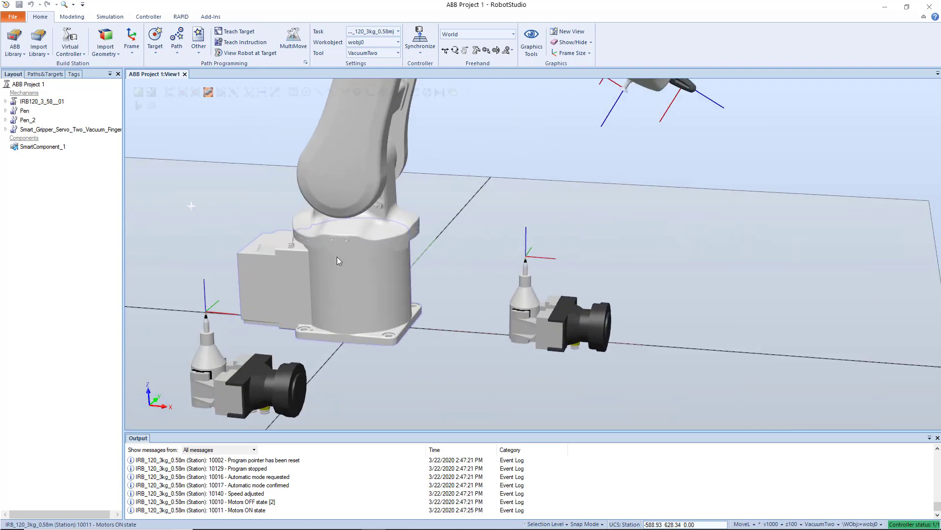
Examine the robot base and the two pen tools standing on the floor beside it.
click(336, 250)
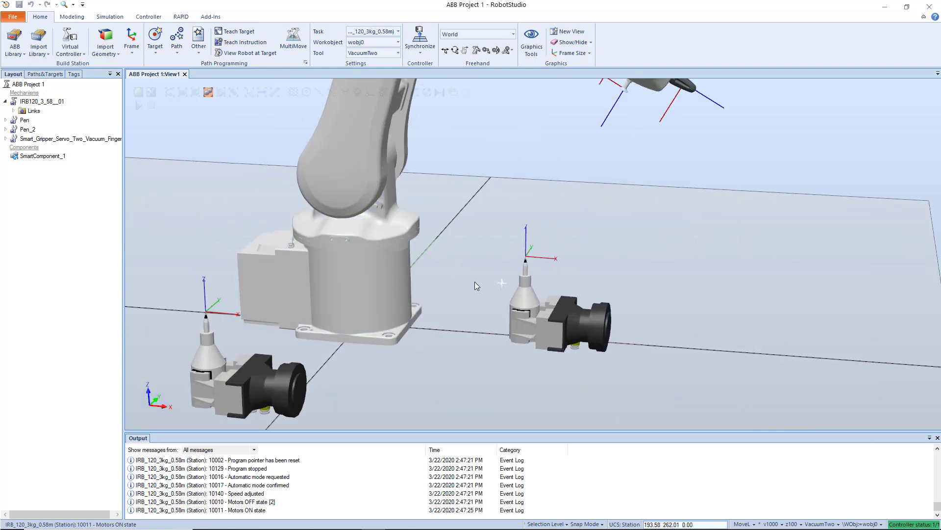
scroll(318, 273, down, 3)
scroll(472, 332, up, 3)
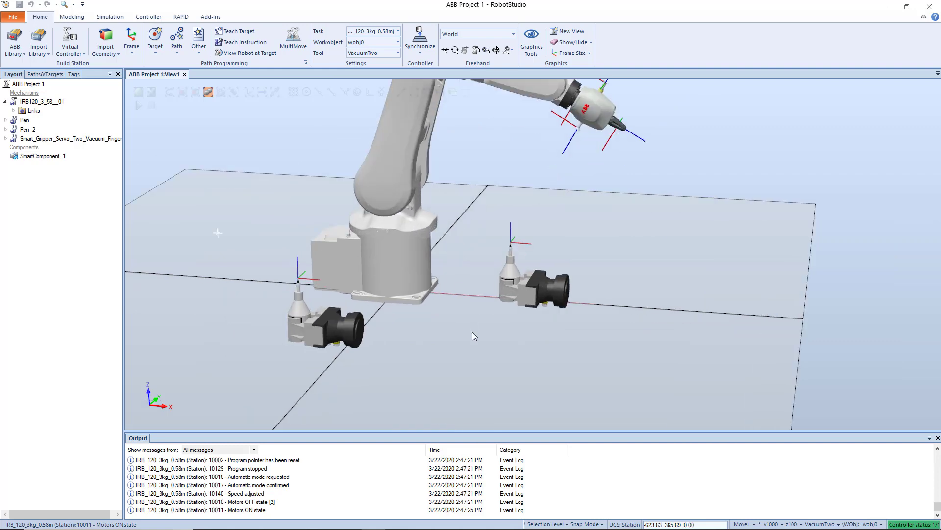
scroll(454, 328, down, 3)
scroll(425, 335, up, 3)
scroll(425, 335, down, 3)
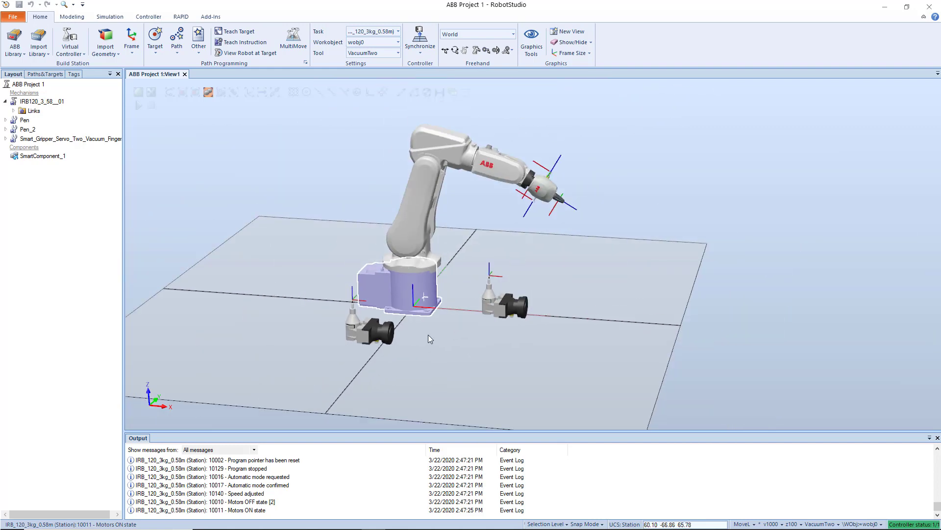
scroll(424, 328, up, 3)
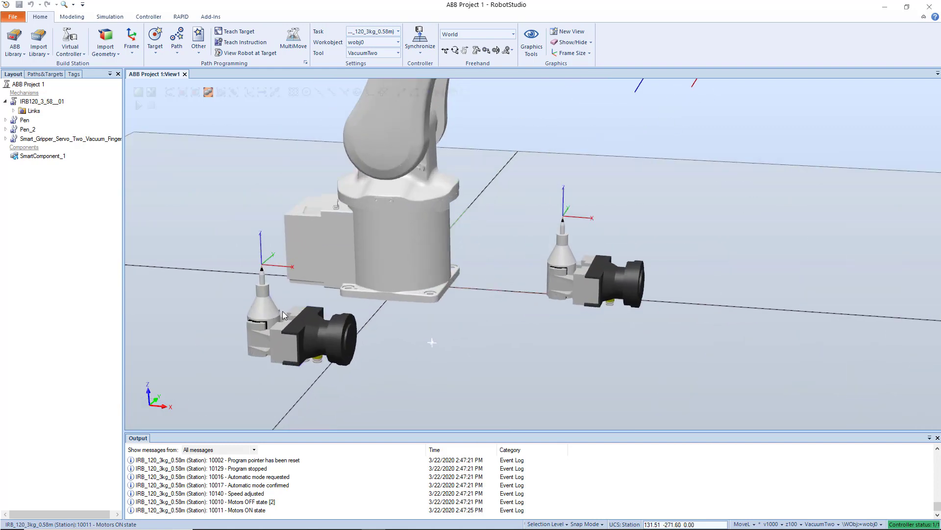
scroll(208, 309, up, 3)
scroll(256, 315, down, 6)
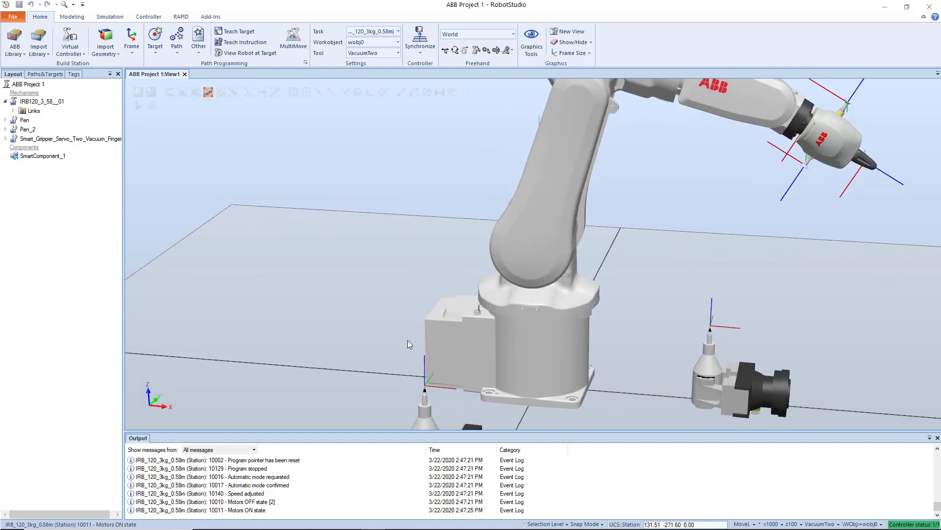
Inspect the robot and the two pen tools from several sides of the station.
middle_drag(408, 340, 258, 303)
ctrl+drag(365, 346, 499, 327)
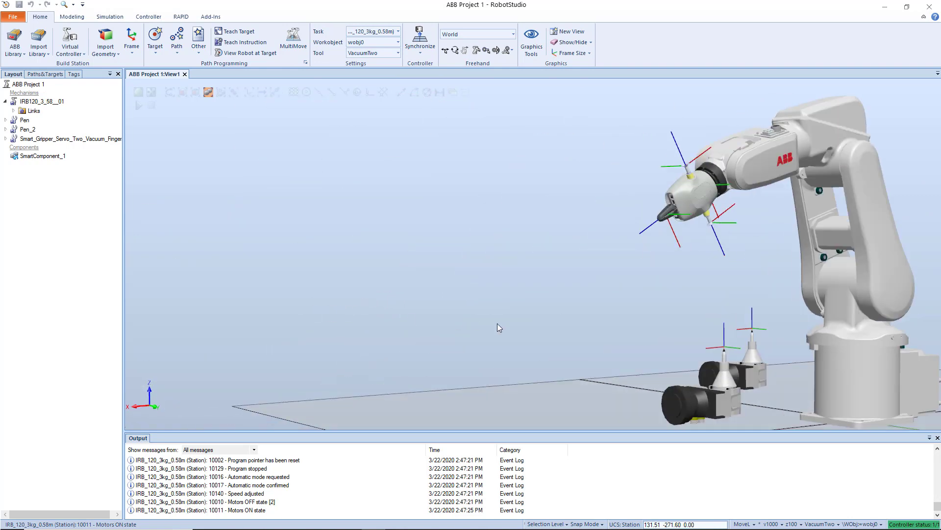
ctrl+shift+drag(567, 328, 289, 339)
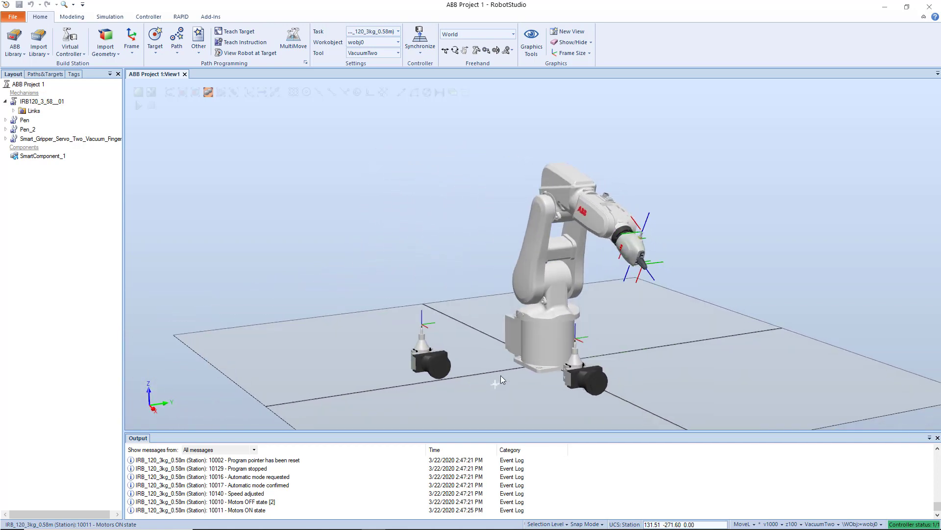
ctrl+drag(501, 373, 483, 358)
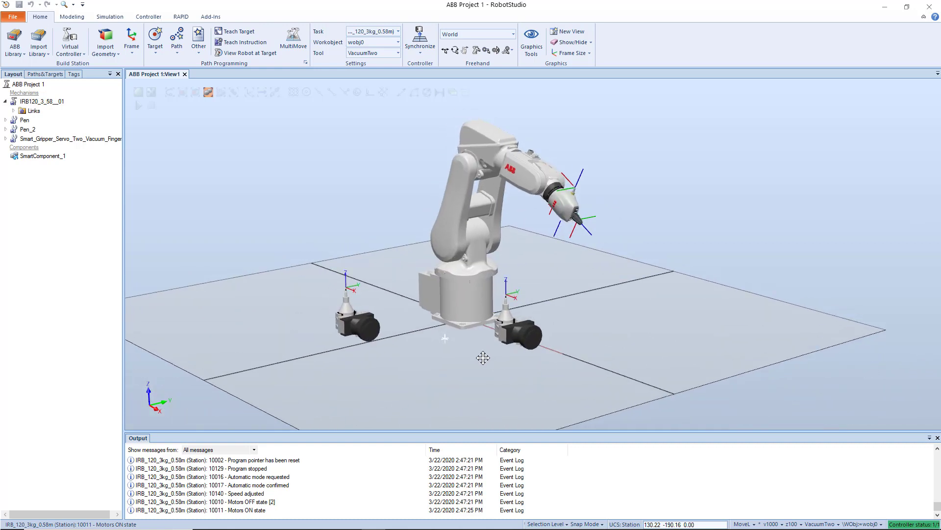
ctrl+drag(393, 314, 404, 306)
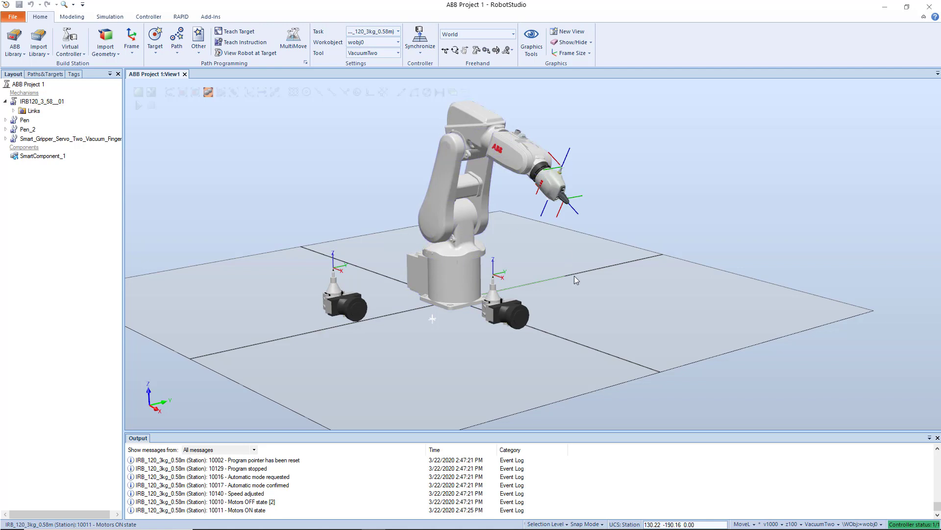
Inspect the gripper at the end of the robot arm close up, including its fingers and two vacuum cups.
ctrl+shift+drag(528, 250, 446, 258)
scroll(657, 247, up, 5)
scroll(657, 244, up, 3)
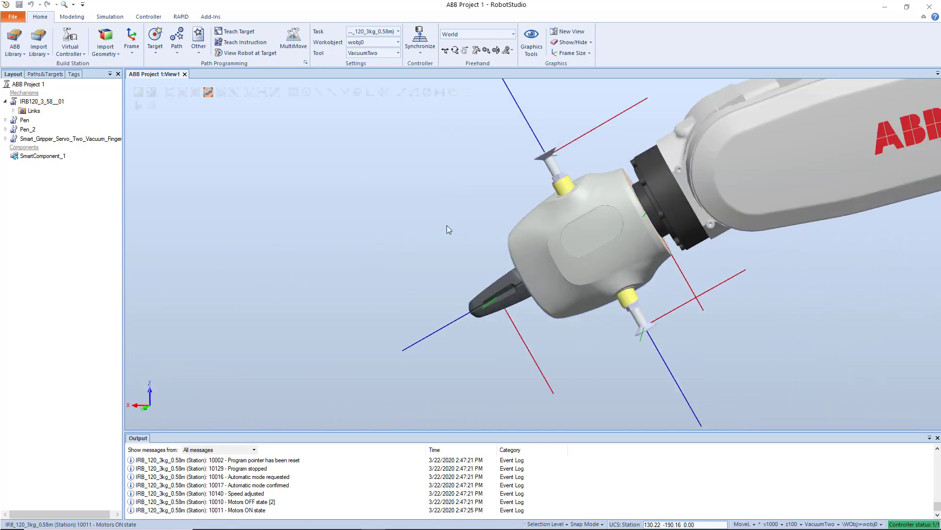
mouse_move(446, 227)
ctrl+shift+mouse_down()
mouse_move(397, 226)
mouse_move(437, 237)
ctrl+shift+mouse_up()
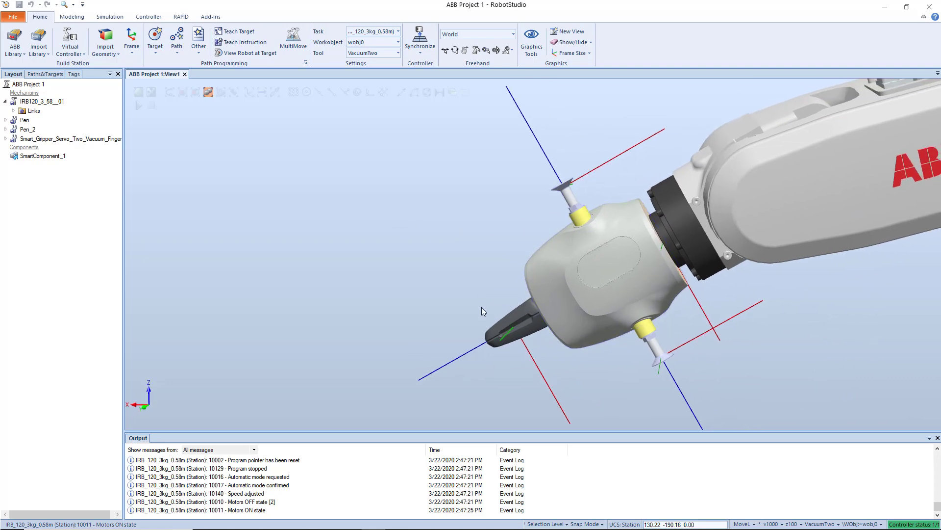
ctrl+shift+drag(456, 317, 531, 310)
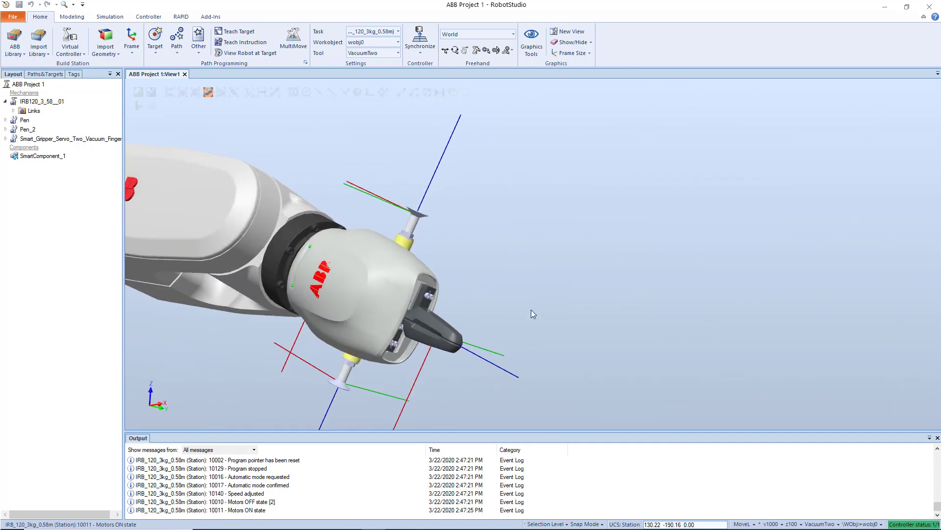
Pick out a gripper finger at the end of the arm, clear the selection and inspect the whole robot.
click(440, 323)
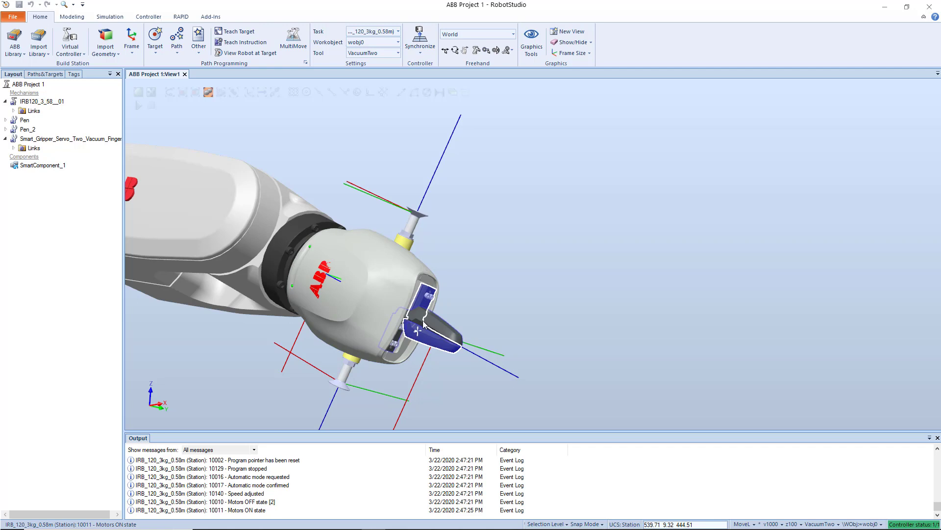
scroll(425, 323, down, 6)
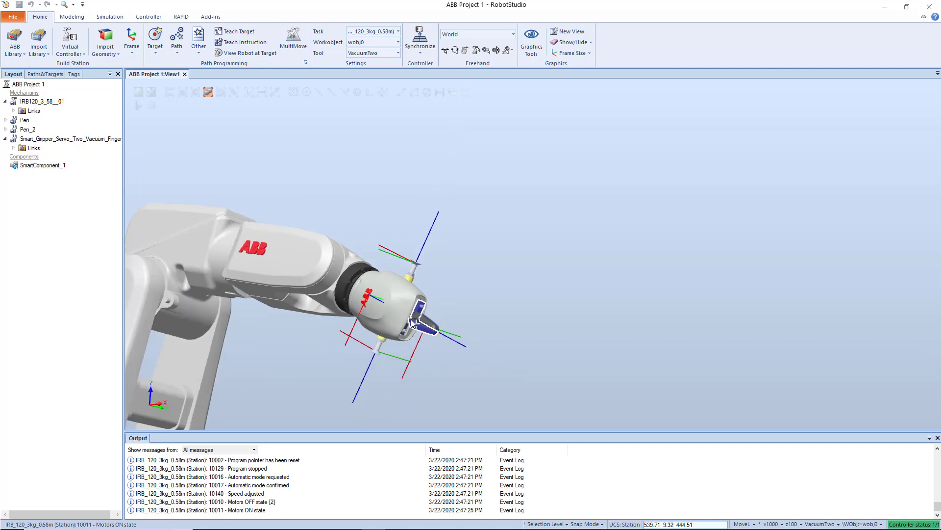
click(437, 283)
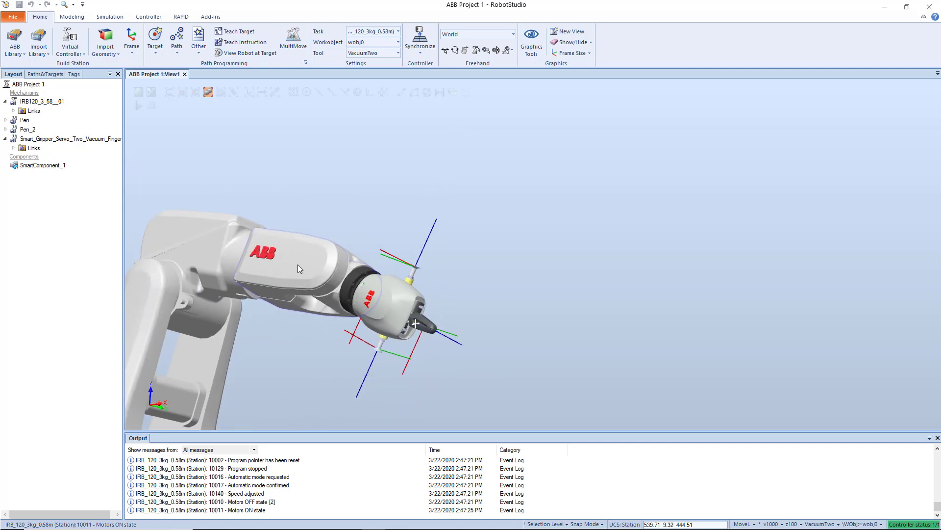
scroll(296, 266, down, 2)
scroll(296, 265, up, 4)
ctrl+drag(328, 337, 448, 300)
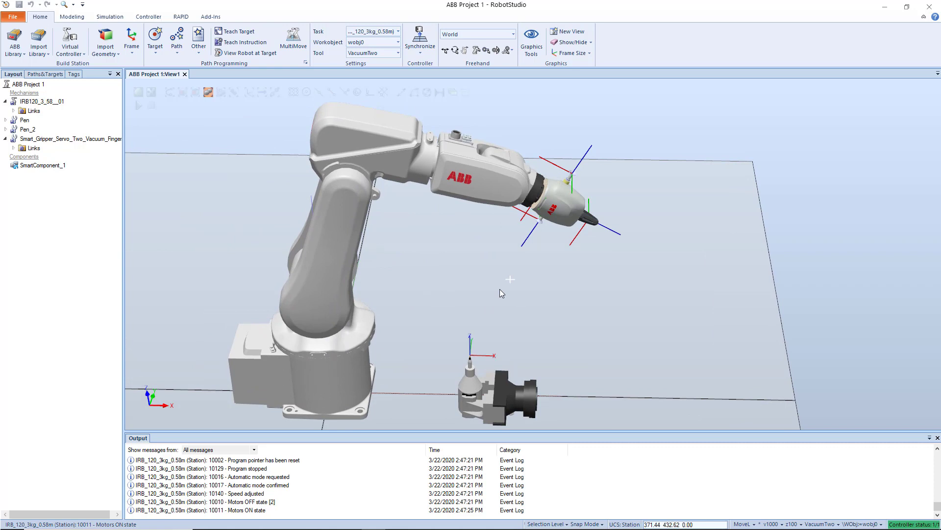
Examine the two pen tools beside the robot base up close and together with the arm.
ctrl+drag(468, 327, 461, 272)
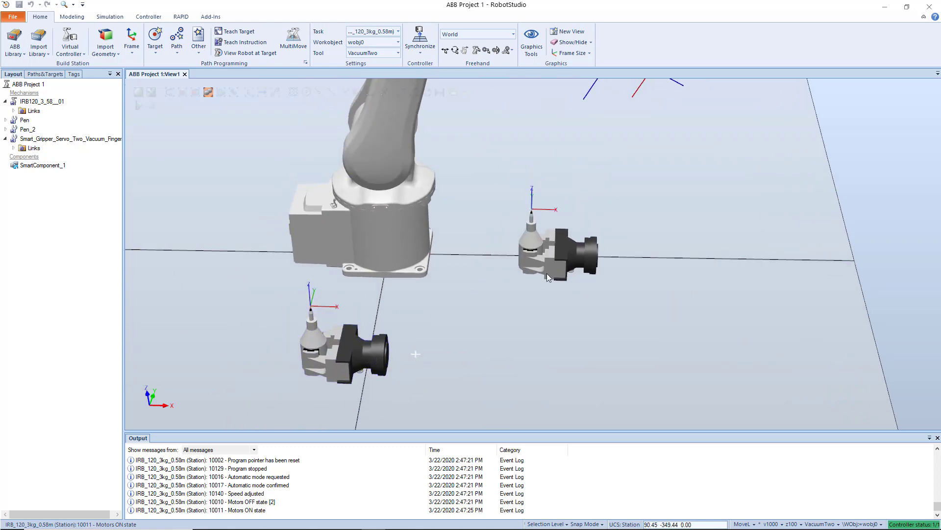
scroll(548, 220, up, 3)
scroll(546, 219, up, 4)
ctrl+drag(496, 242, 520, 227)
scroll(525, 227, down, 5)
scroll(520, 238, down, 3)
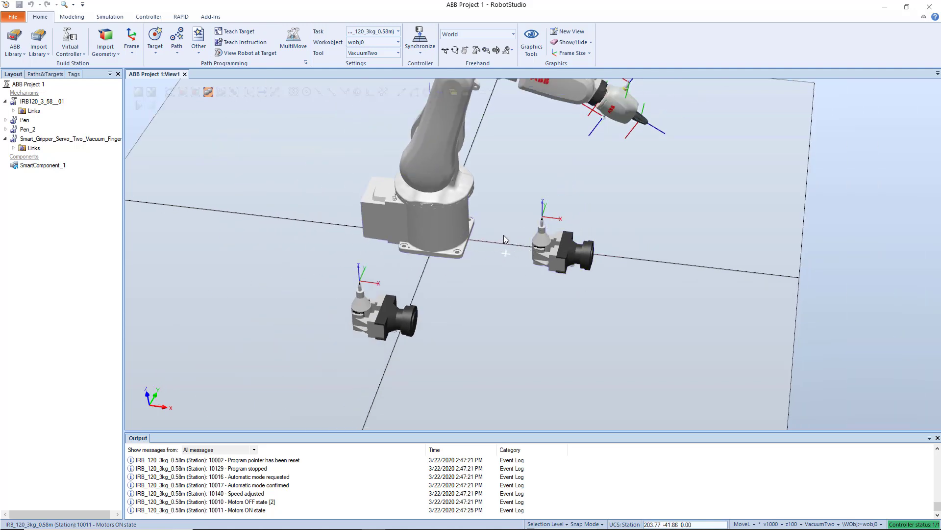
ctrl+drag(504, 235, 513, 252)
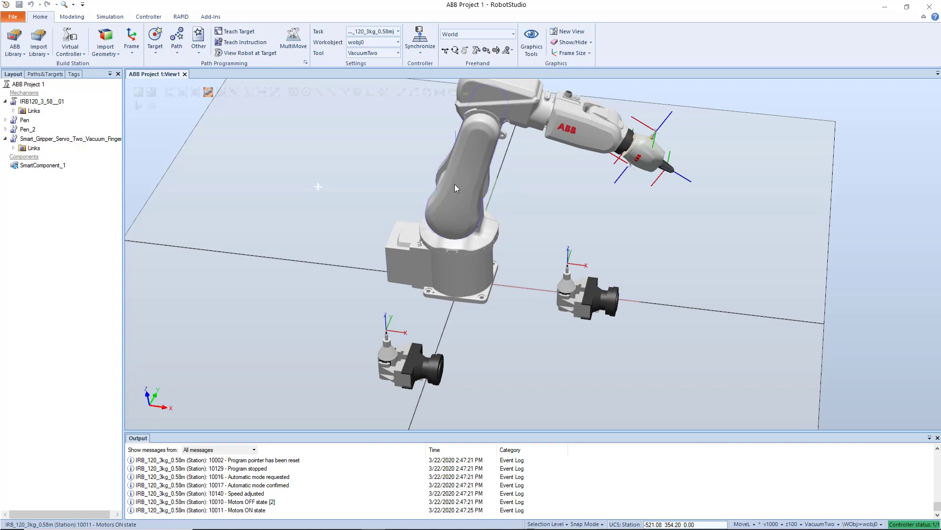
Open the virtual controller's operating mode settings and choose IRB_120_3kg_0.58m (Station) as the controller.
click(149, 17)
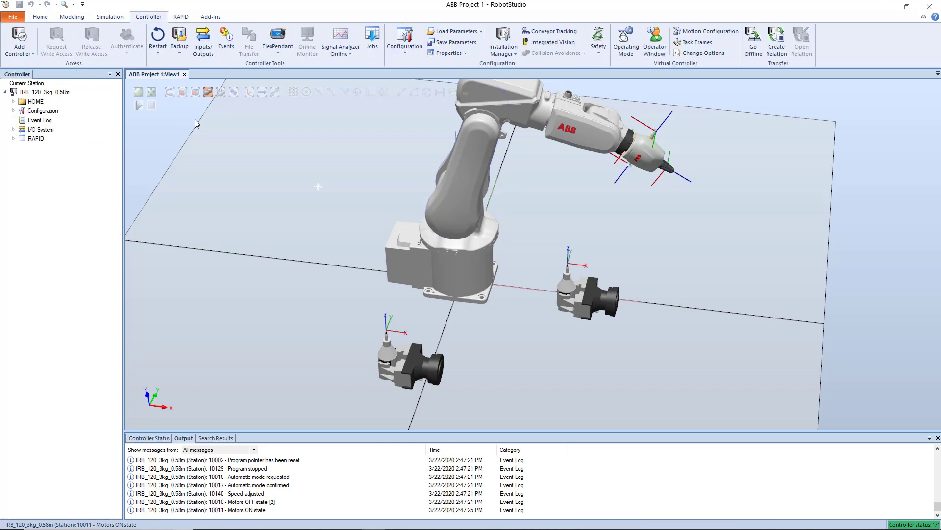
click(117, 19)
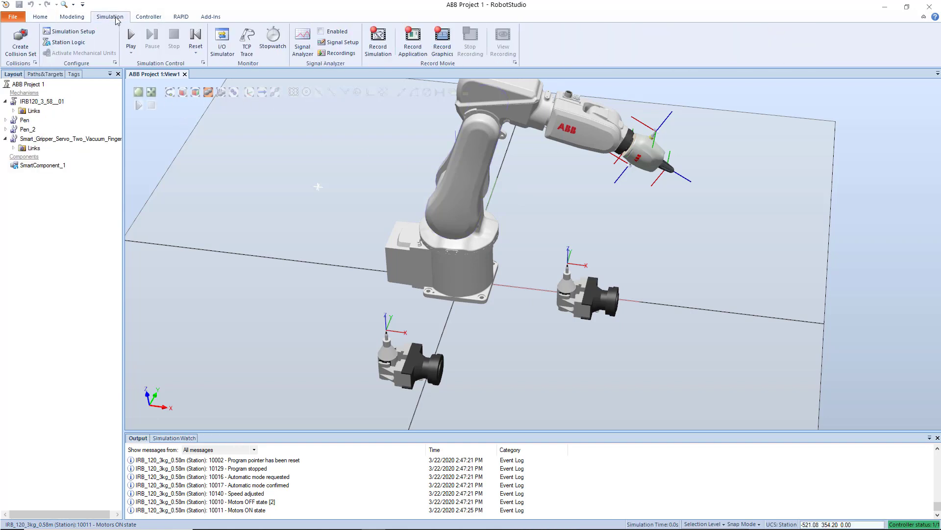
click(149, 17)
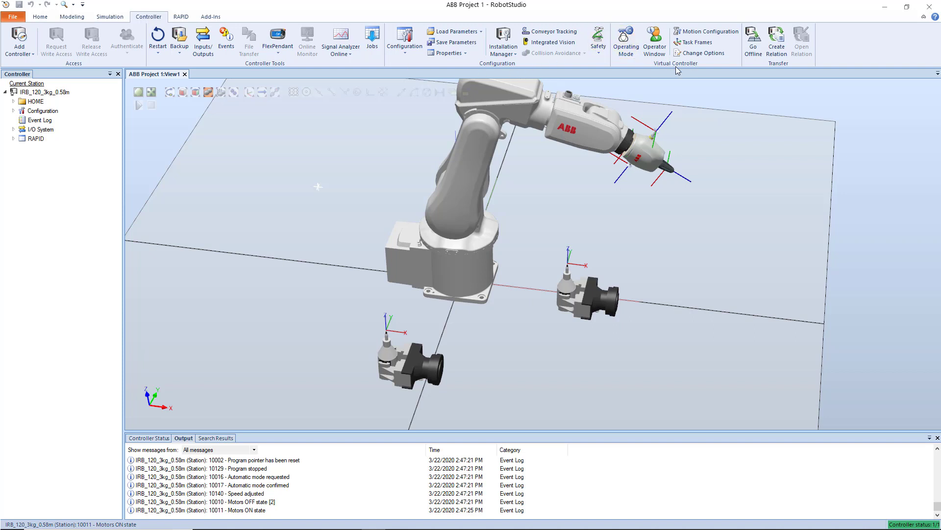
click(626, 43)
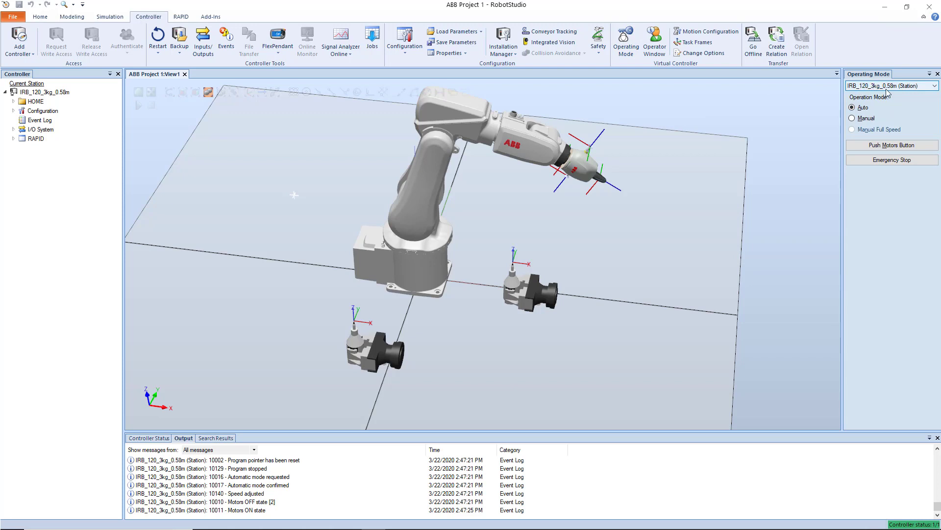
click(905, 88)
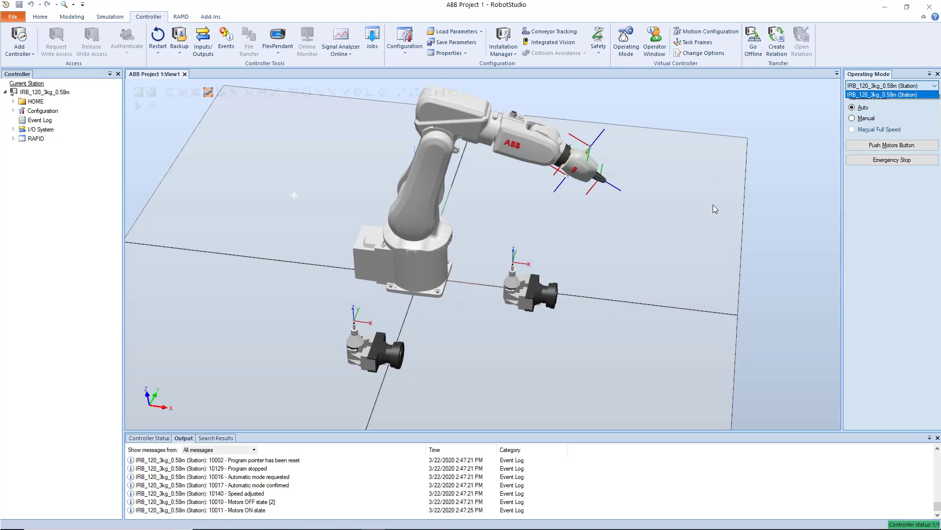
click(890, 109)
click(881, 85)
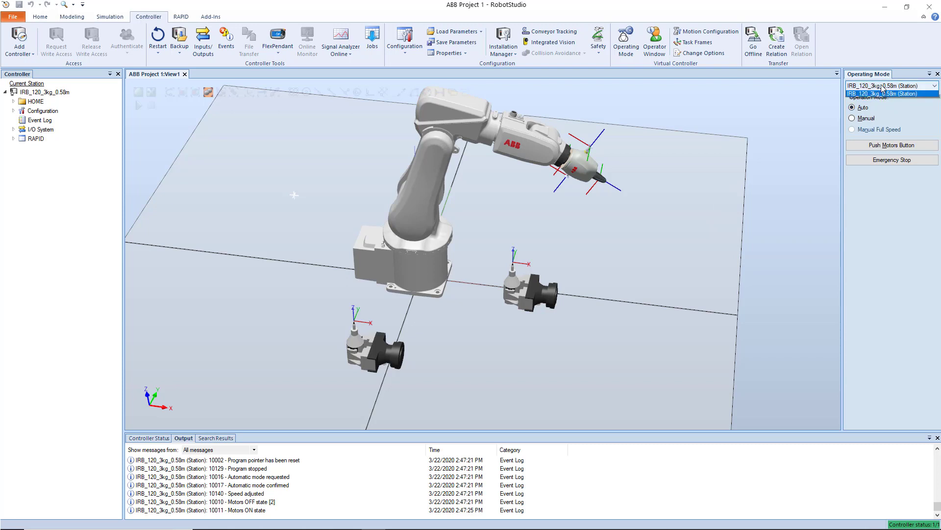
click(889, 95)
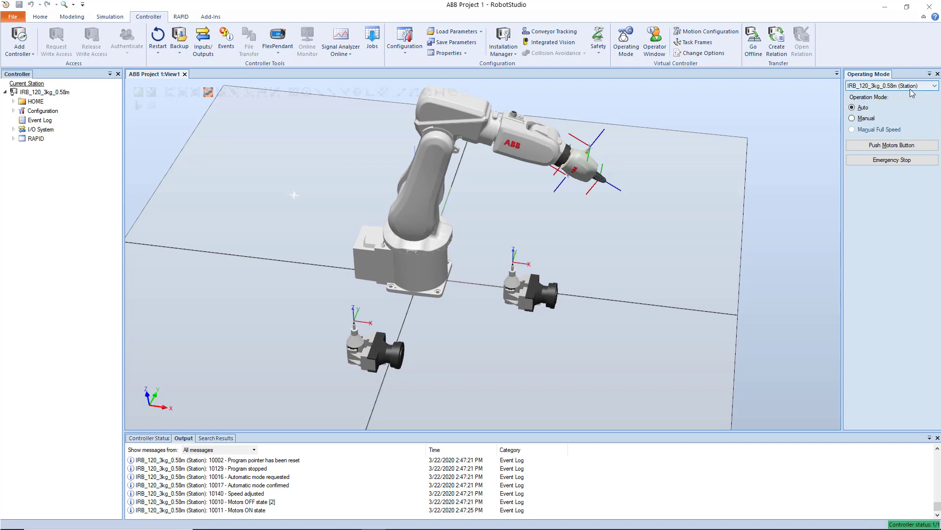
Check the controller status and read back through the earlier controller and Pack & Go messages in the output log.
mouse_move(926, 527)
click(606, 489)
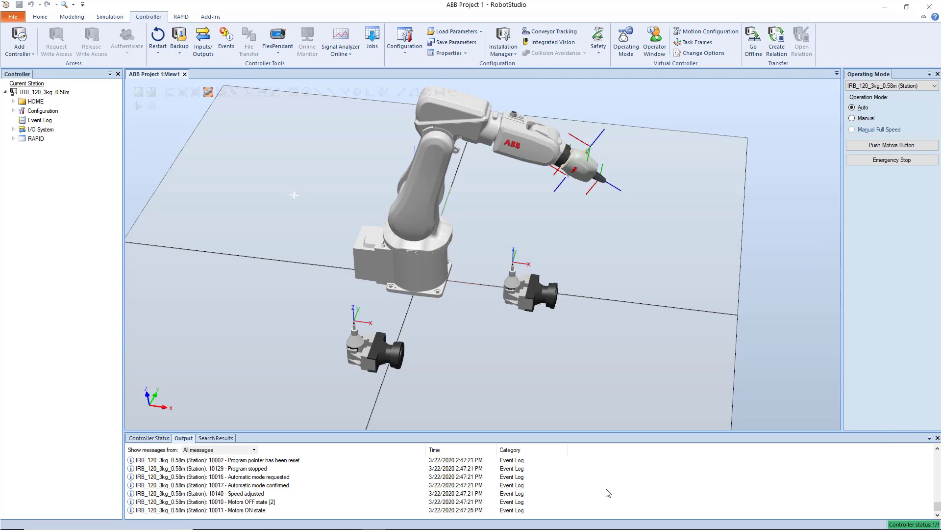
scroll(606, 489, up, 3)
scroll(605, 489, down, 2)
scroll(607, 493, up, 1)
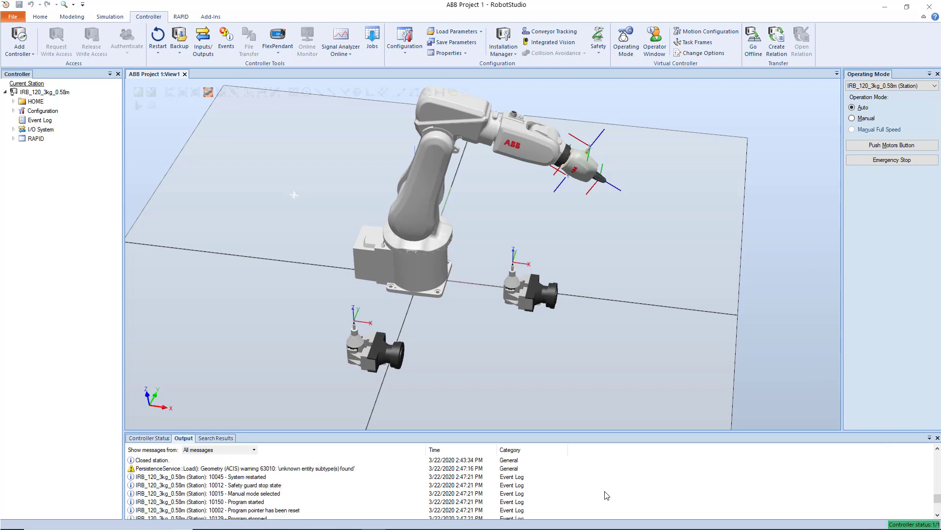
scroll(471, 485, up, 5)
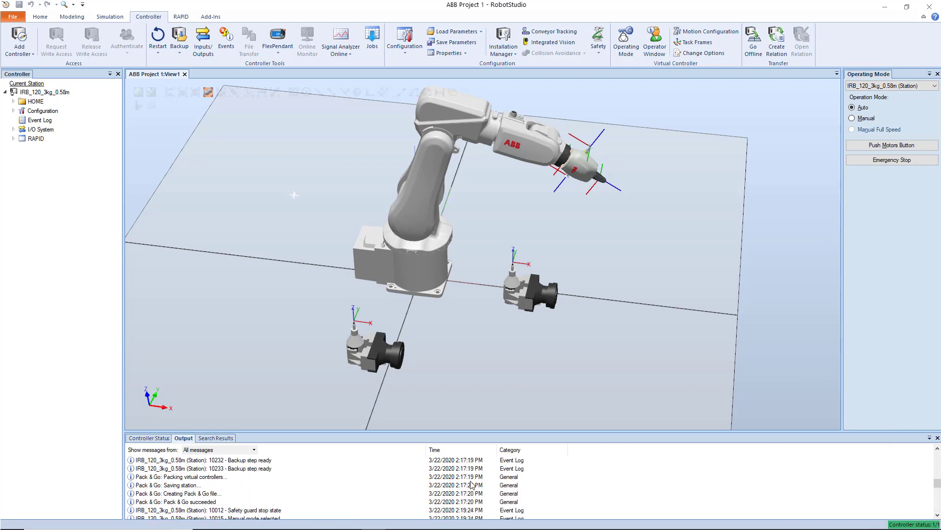
scroll(471, 484, down, 8)
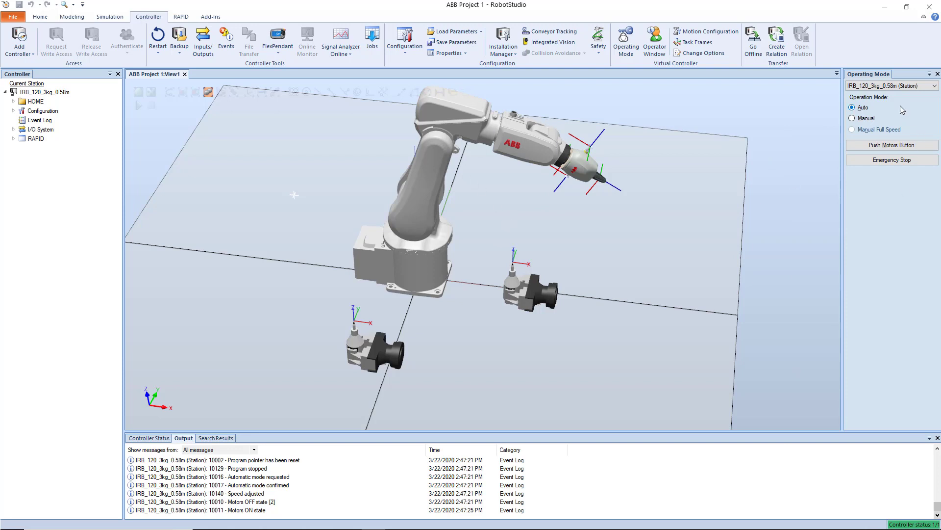
Switch the controller to Manual operation mode and activate the enable device.
click(863, 118)
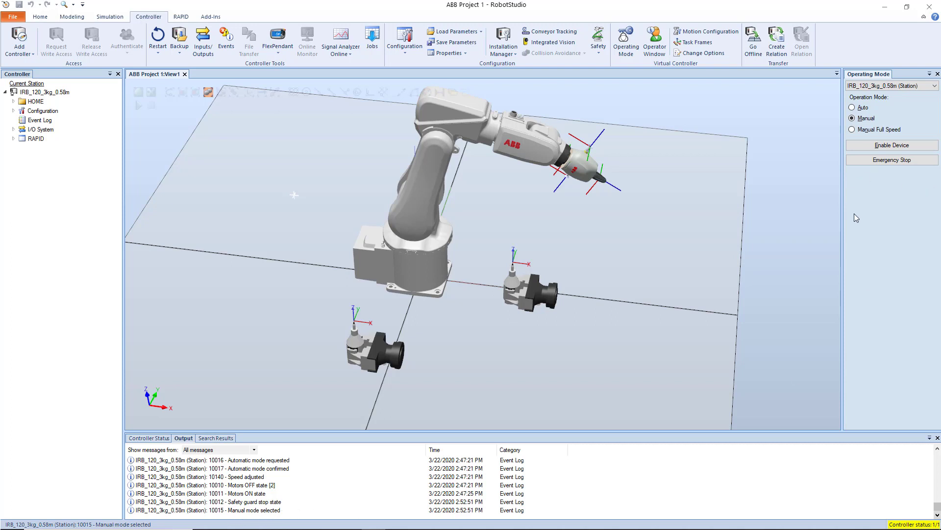
click(901, 147)
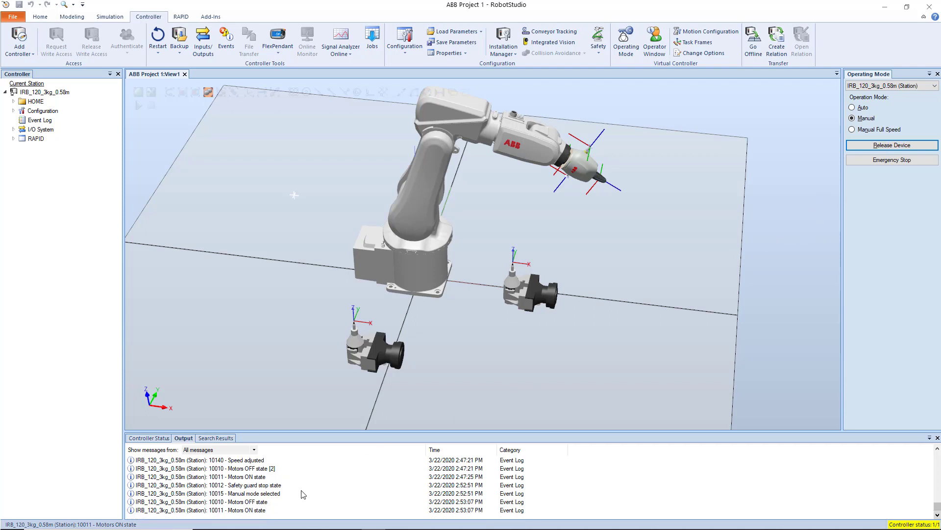
click(468, 351)
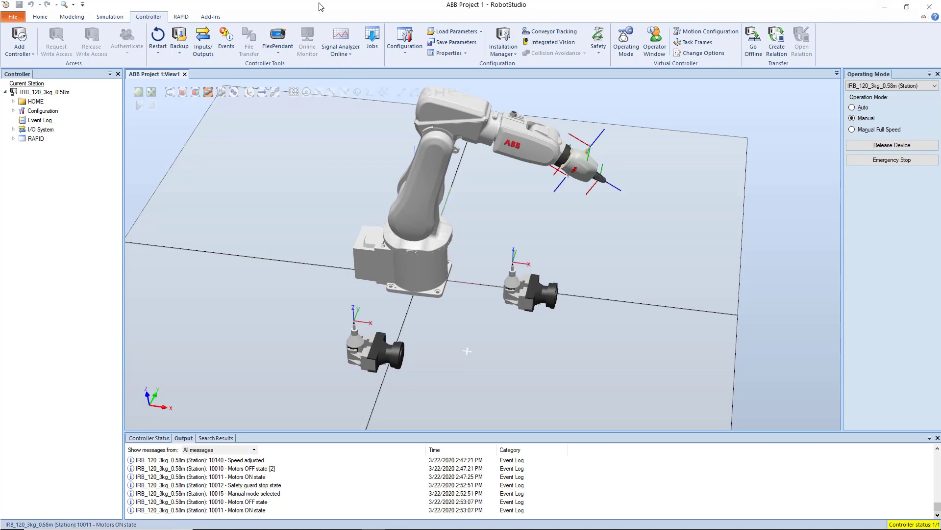
Start the virtual FlexPendant and bring its window in front of the maximized station.
click(287, 41)
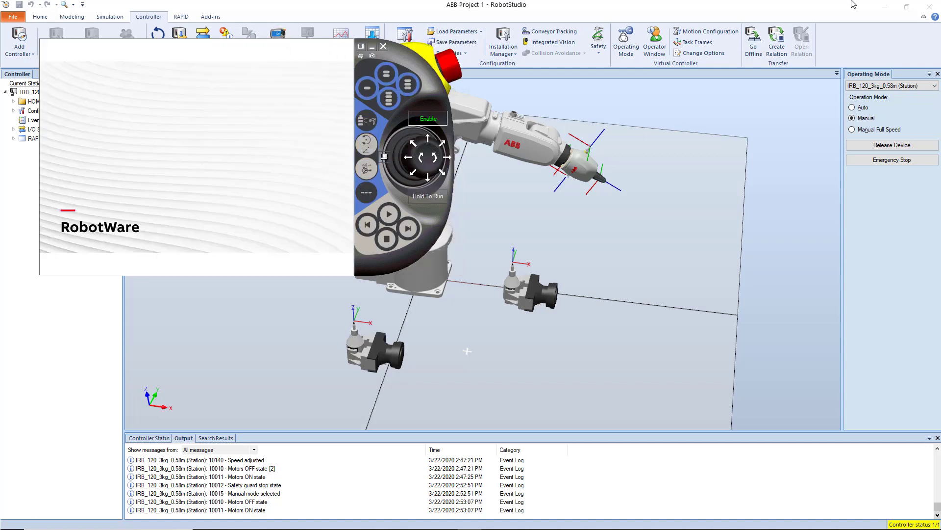
click(878, 19)
click(908, 10)
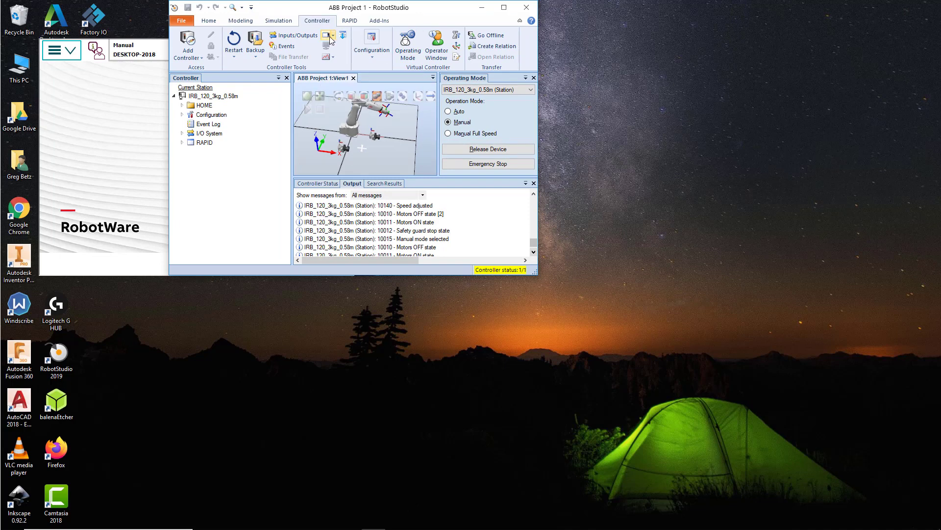
click(504, 7)
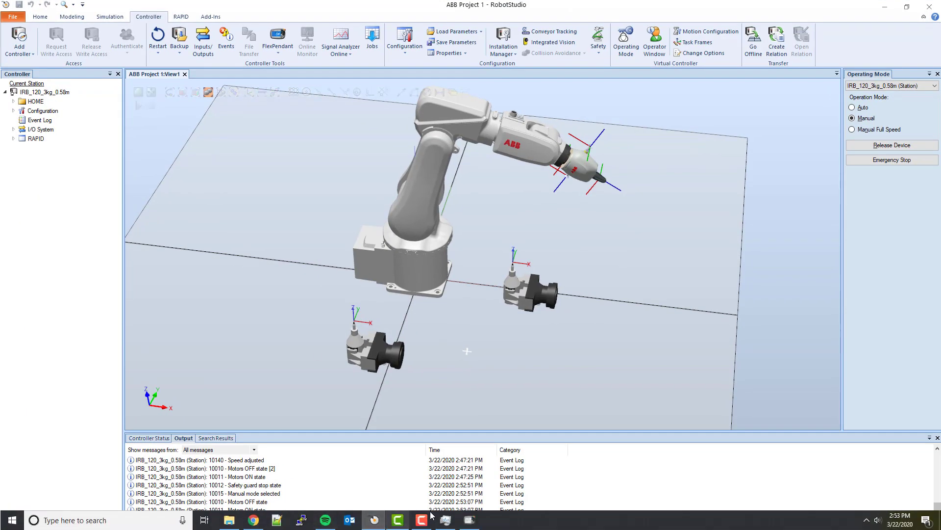
click(479, 524)
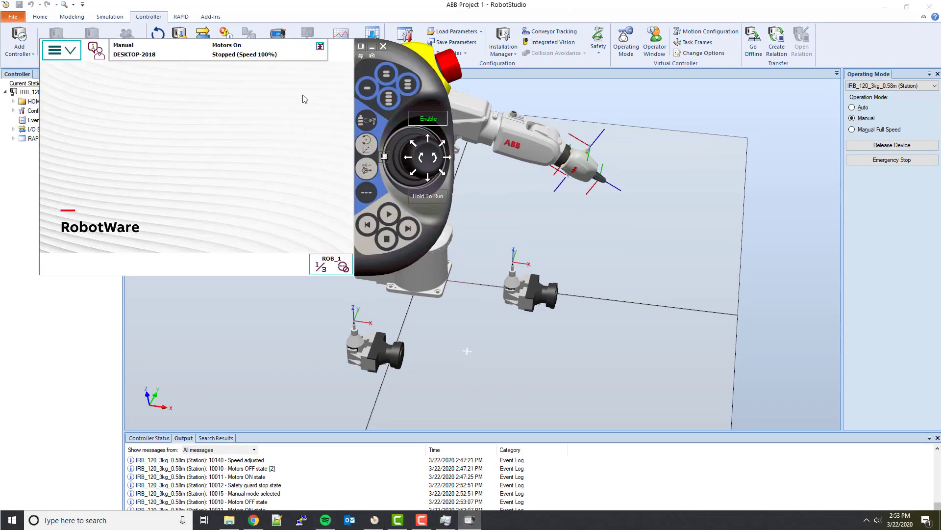
Place the FlexPendant window beside the robot and reframe the station on the robot and both pen tools.
drag(451, 70, 70, 161)
click(563, 86)
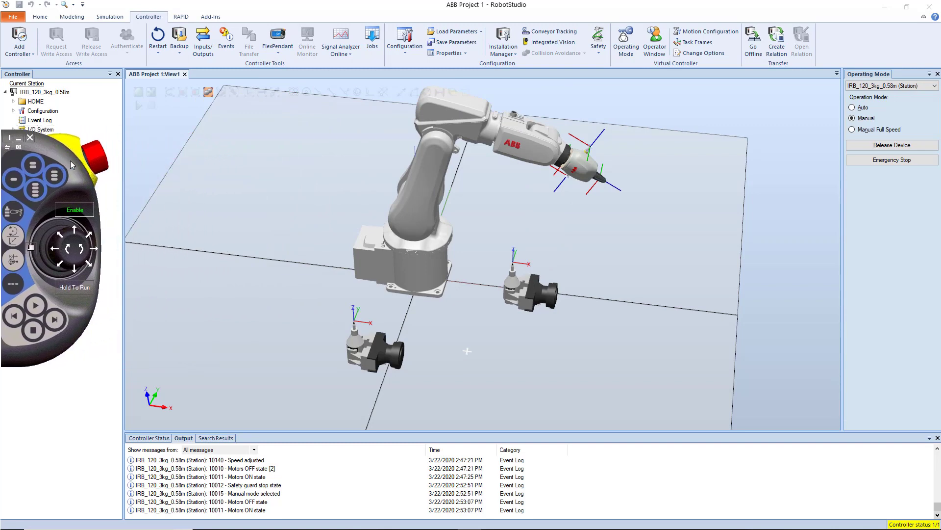
drag(69, 160, 418, 75)
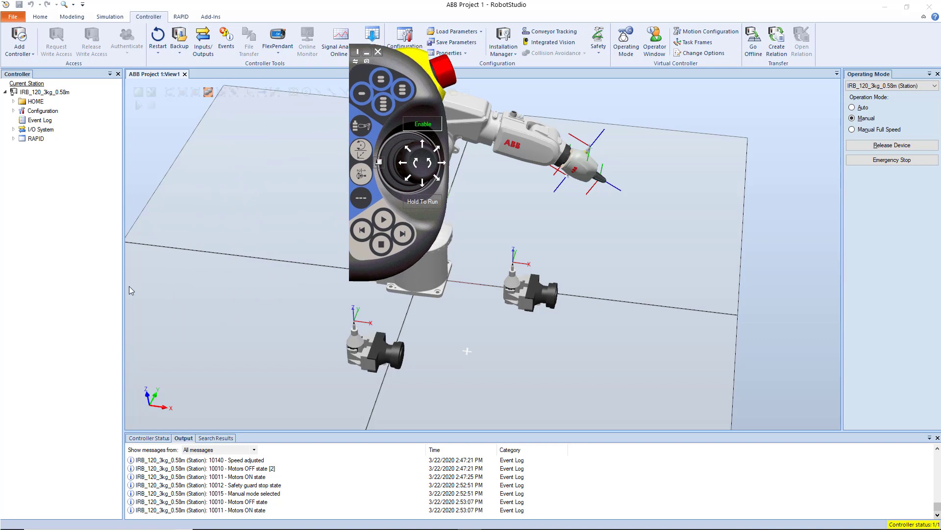
drag(433, 94, 0, 205)
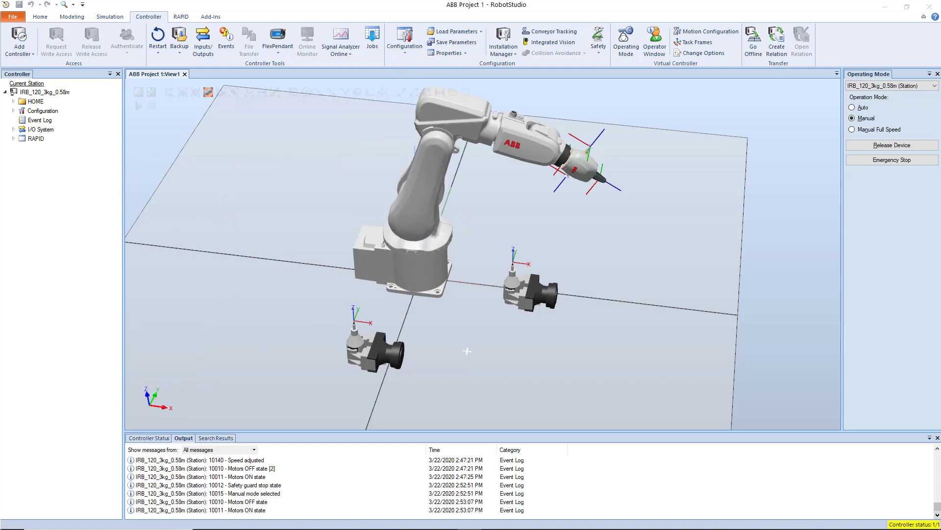
drag(0, 211, 905, 241)
scroll(224, 229, down, 5)
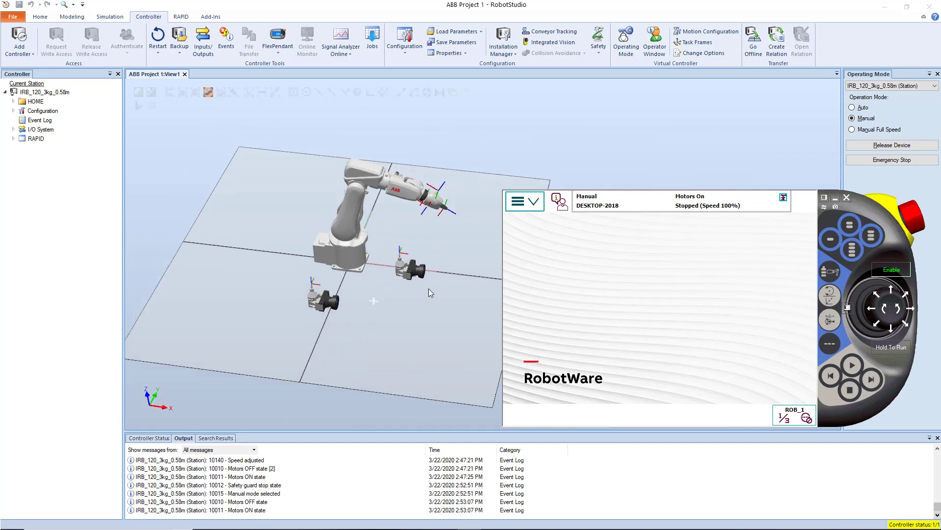
ctrl+drag(425, 289, 354, 269)
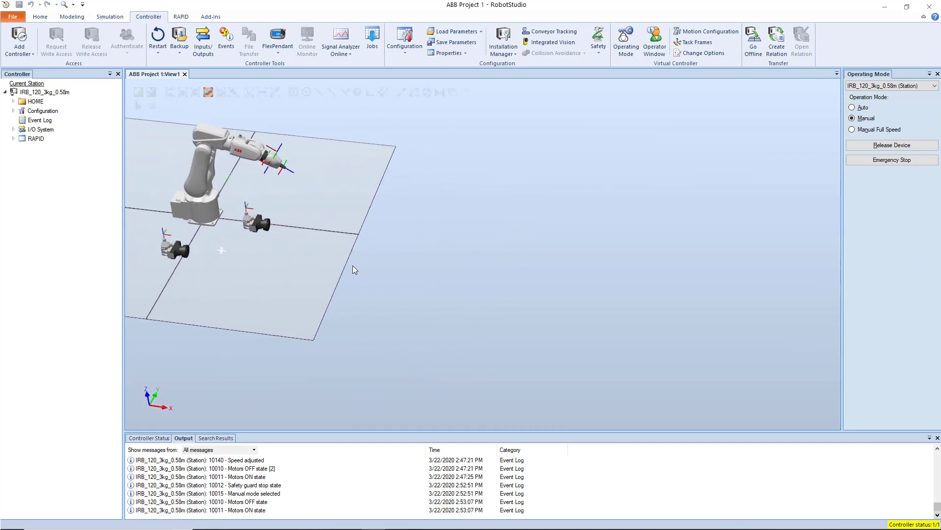
key(alt+Tab)
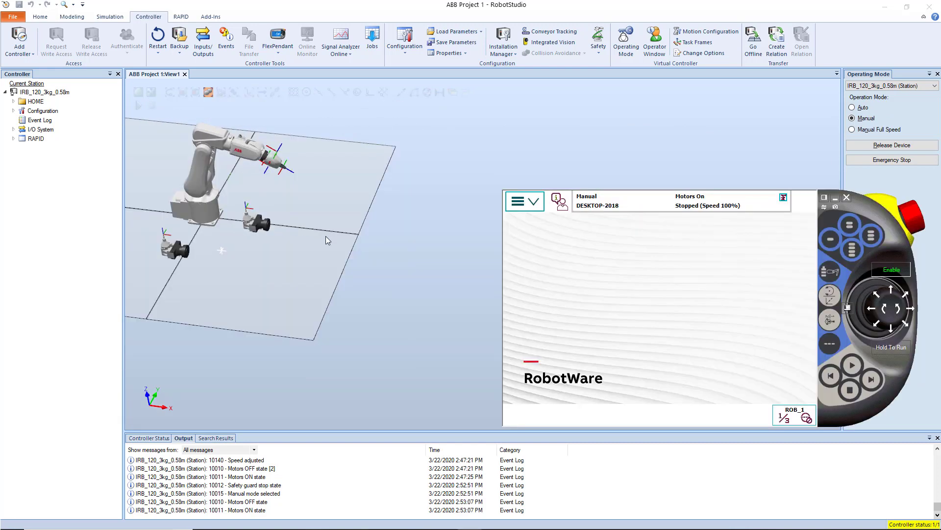
ctrl+drag(271, 246, 425, 275)
scroll(375, 150, up, 3)
scroll(375, 150, up, 2)
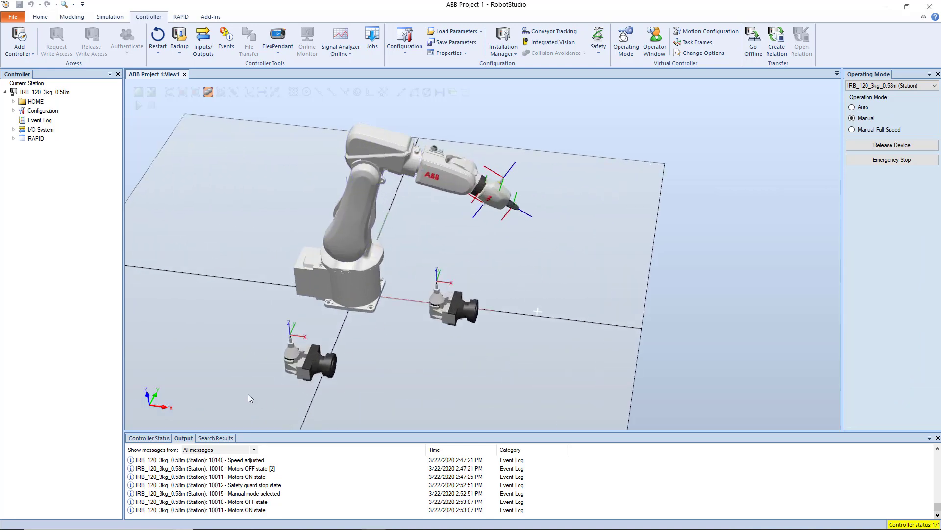
Bring the FlexPendant back over the station, display its main menu and return to the station view.
key(alt+Tab)
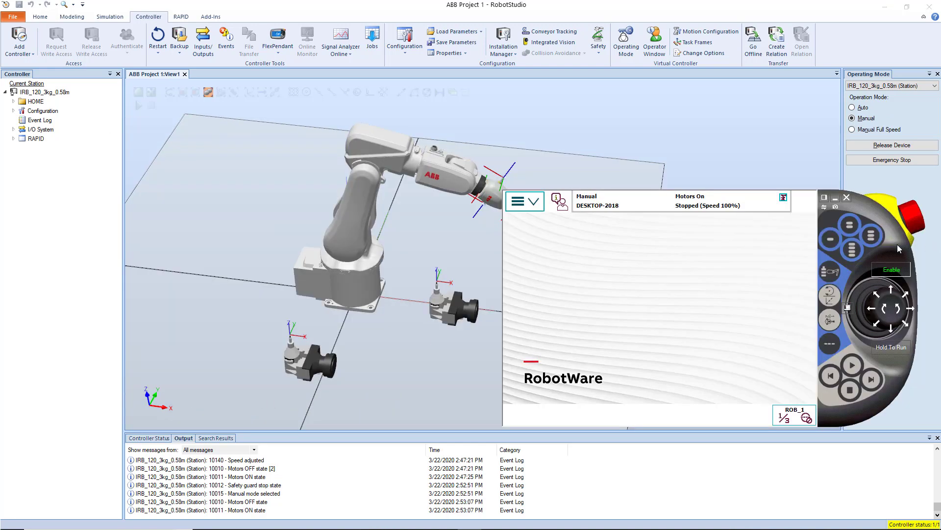
drag(899, 245, 704, 187)
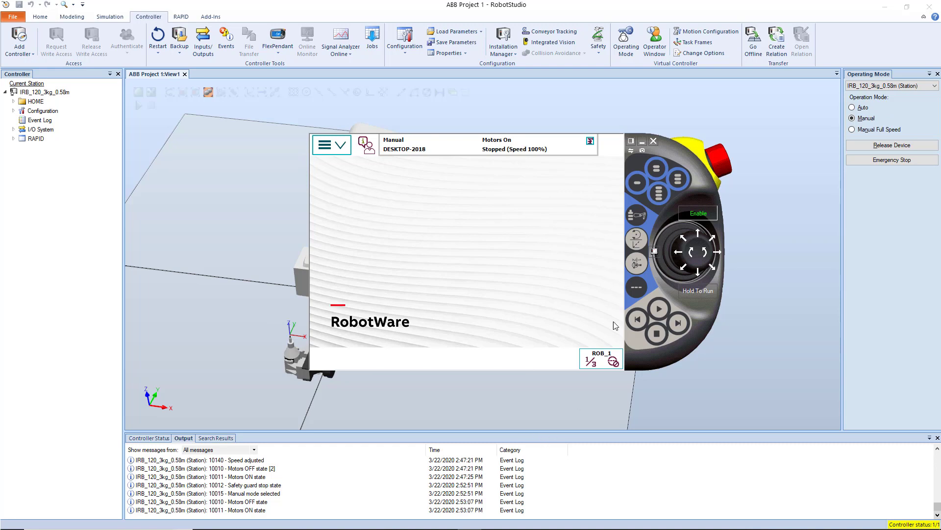
click(328, 149)
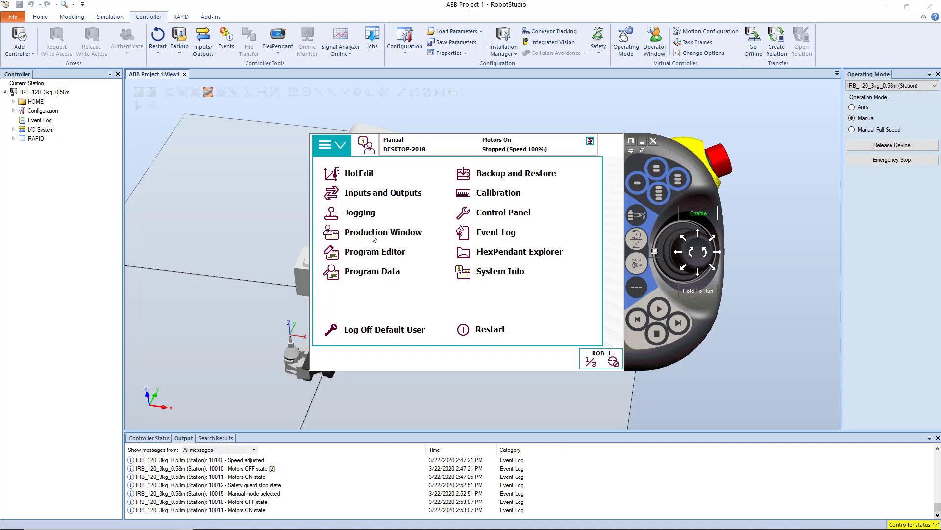
click(455, 419)
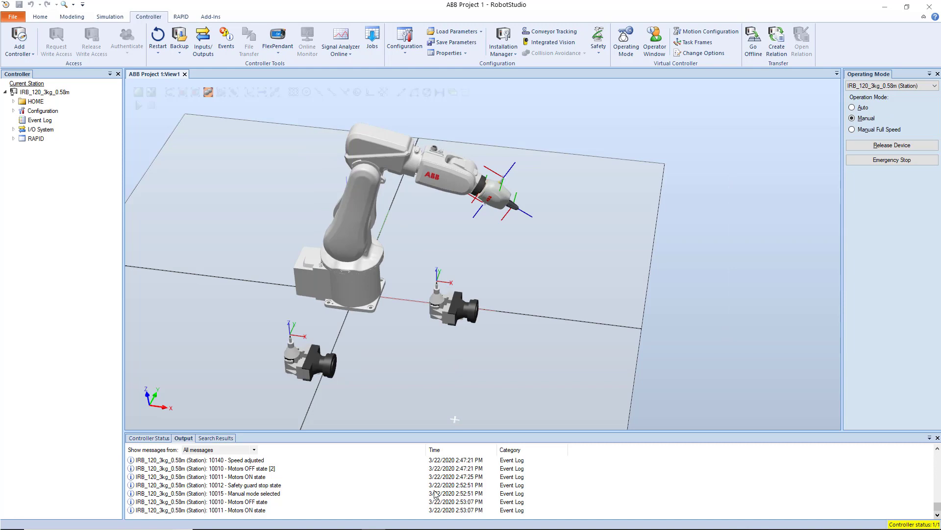
Return to the FlexPendant, open the Production Window and move the program pointer to main.
key(alt+Tab)
click(346, 149)
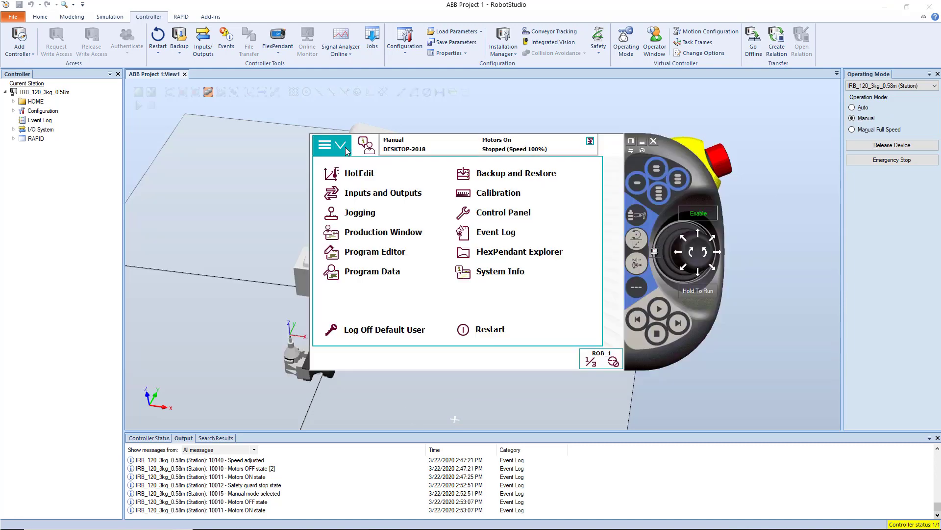
click(405, 236)
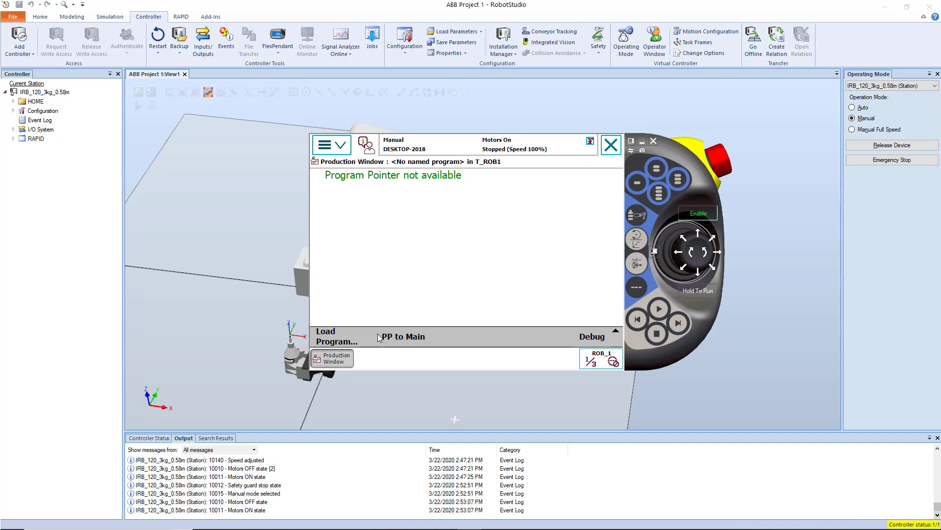
click(402, 335)
click(419, 311)
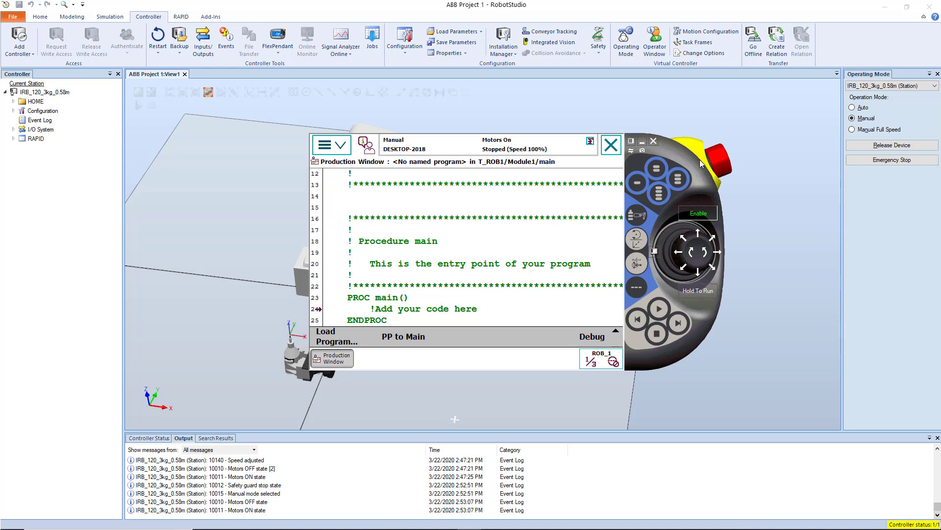
drag(690, 163, 670, 153)
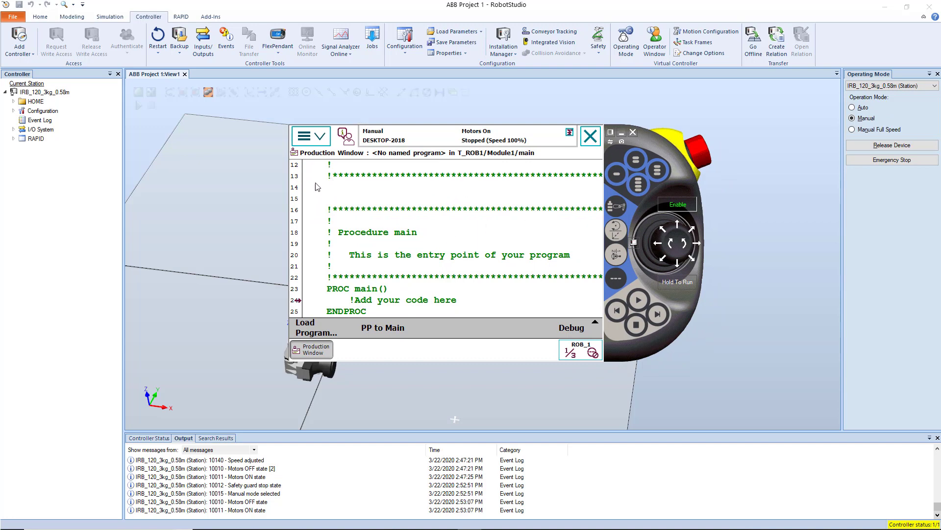
Open Module1 in the Program Editor and examine its code from the module header down to the main procedure.
click(320, 131)
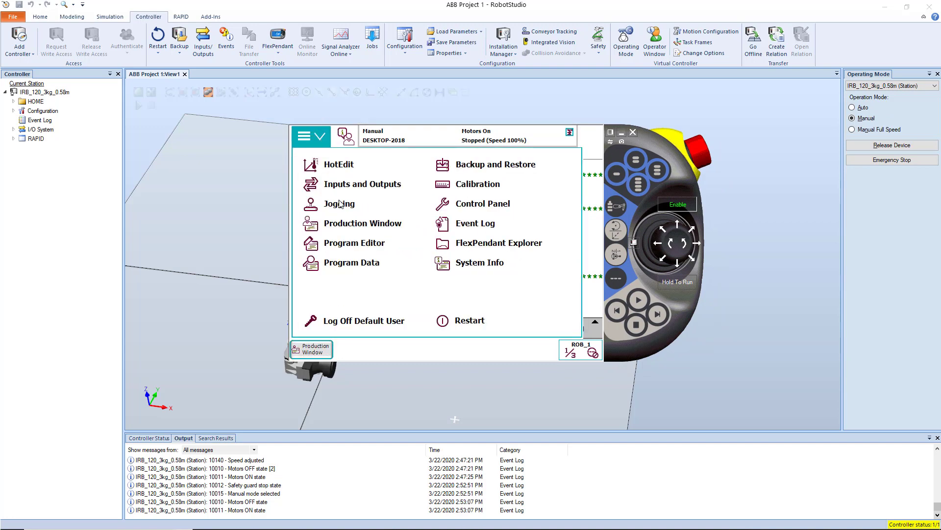
click(364, 243)
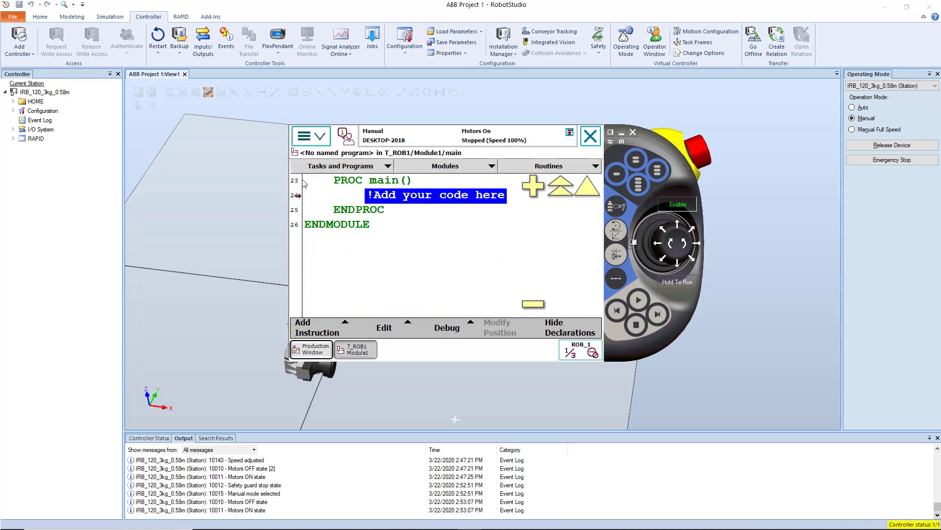
click(364, 195)
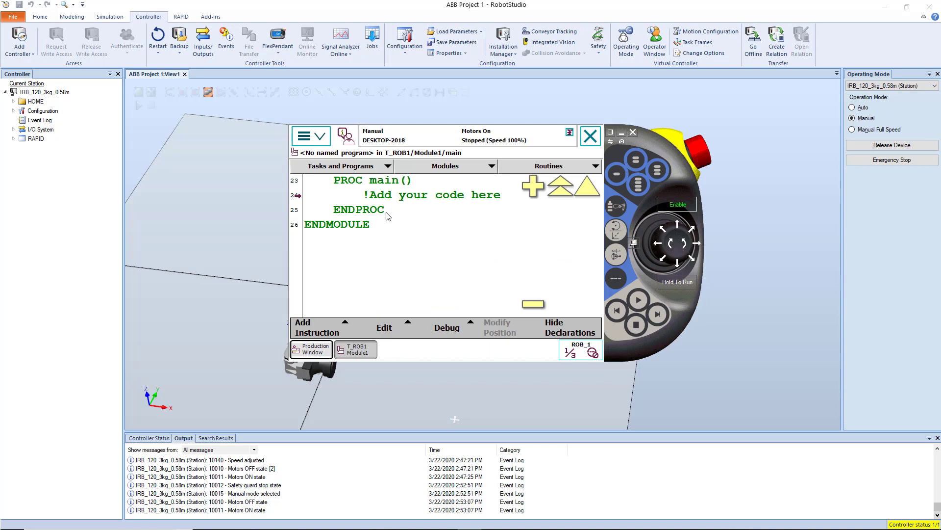
click(588, 194)
click(587, 192)
click(550, 190)
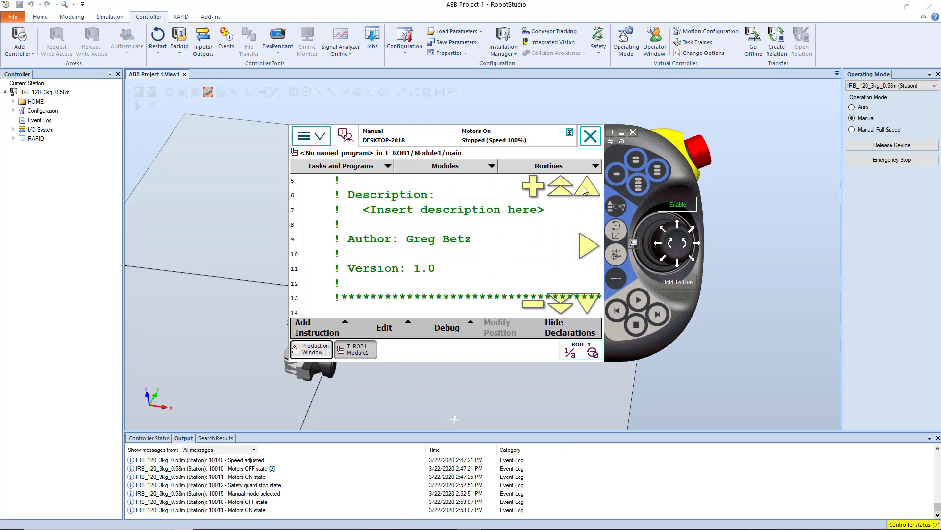
click(583, 188)
click(583, 188)
click(583, 188)
click(583, 187)
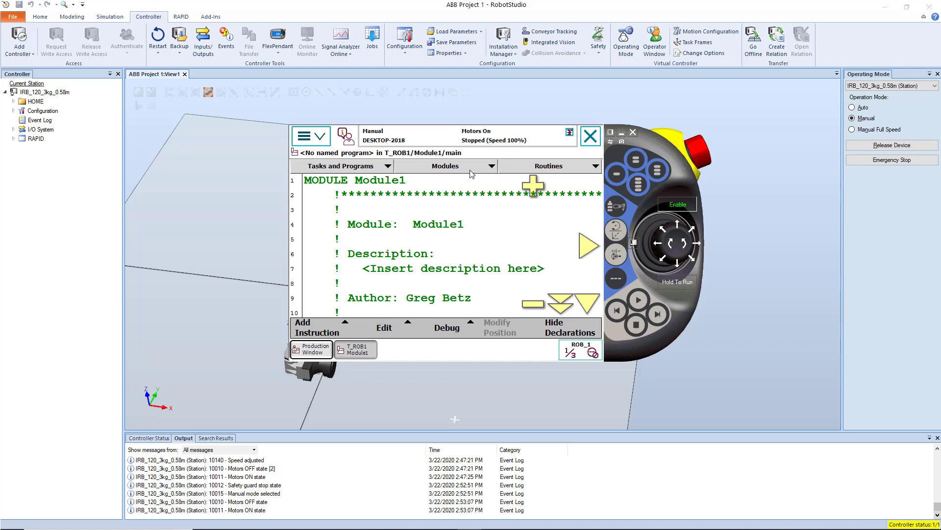
click(585, 312)
click(584, 311)
click(585, 312)
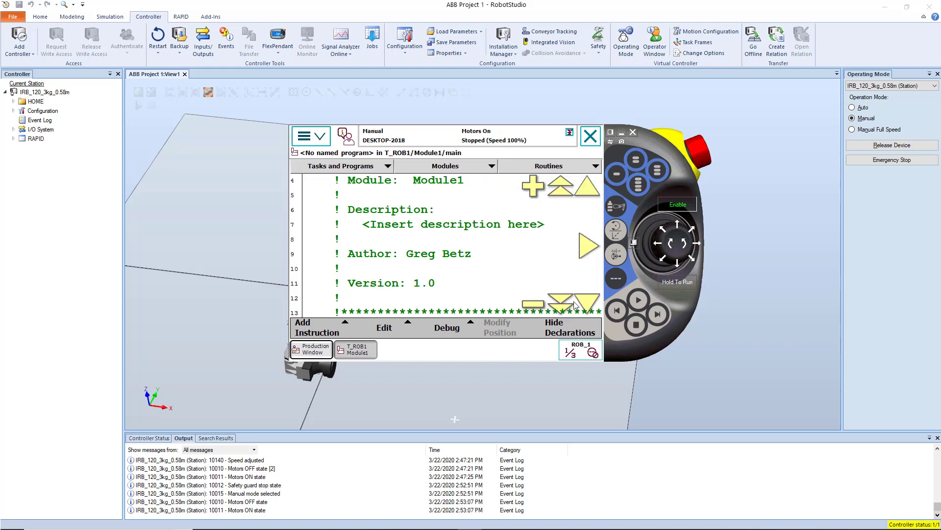
click(564, 306)
click(564, 307)
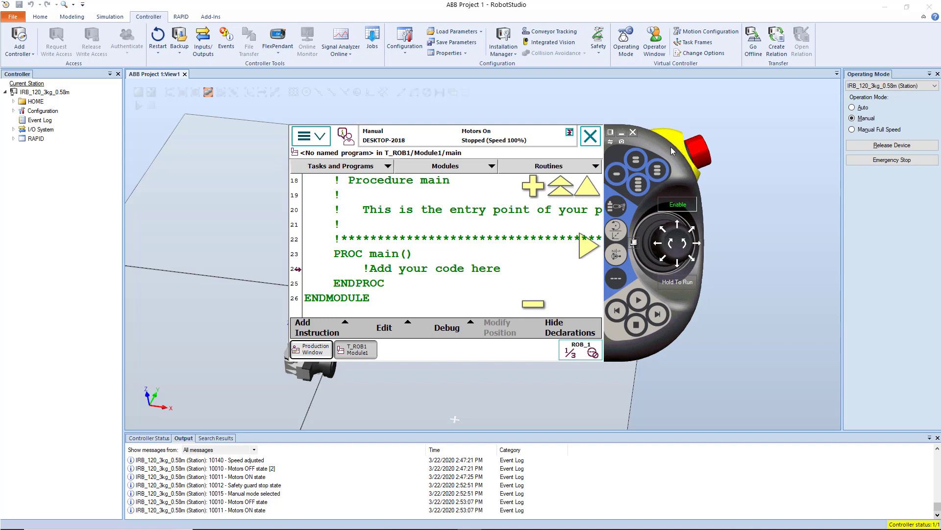
drag(660, 146, 613, 158)
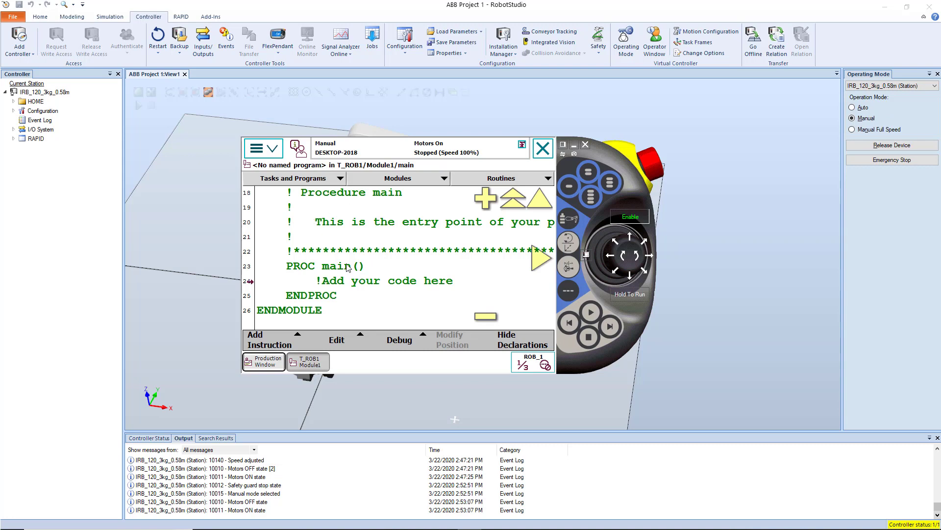
Declare a new num variable named Grega in the program data, with Global scope and no routine or dimension.
click(277, 155)
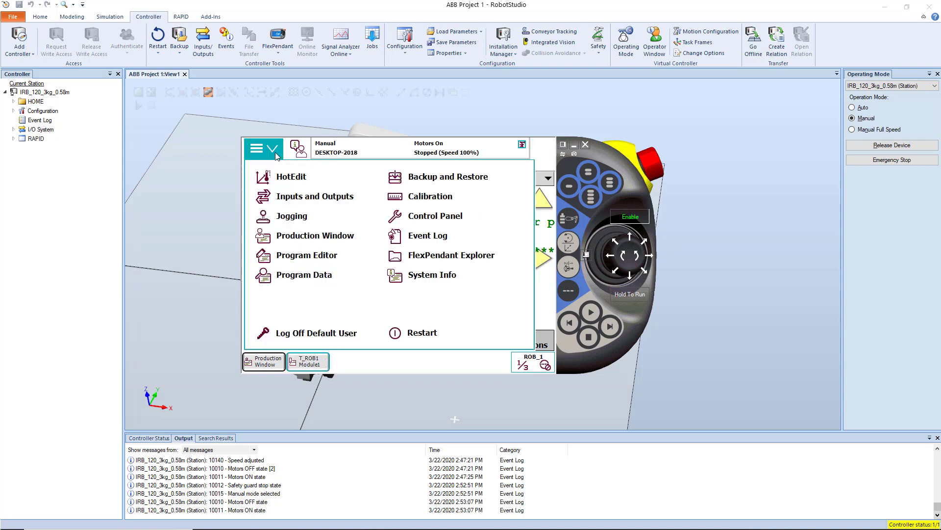
click(311, 278)
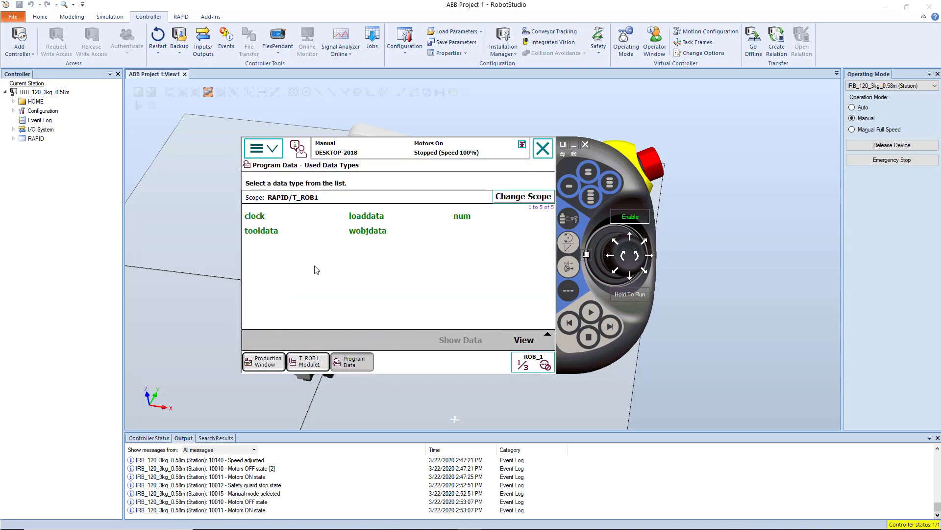
double_click(469, 217)
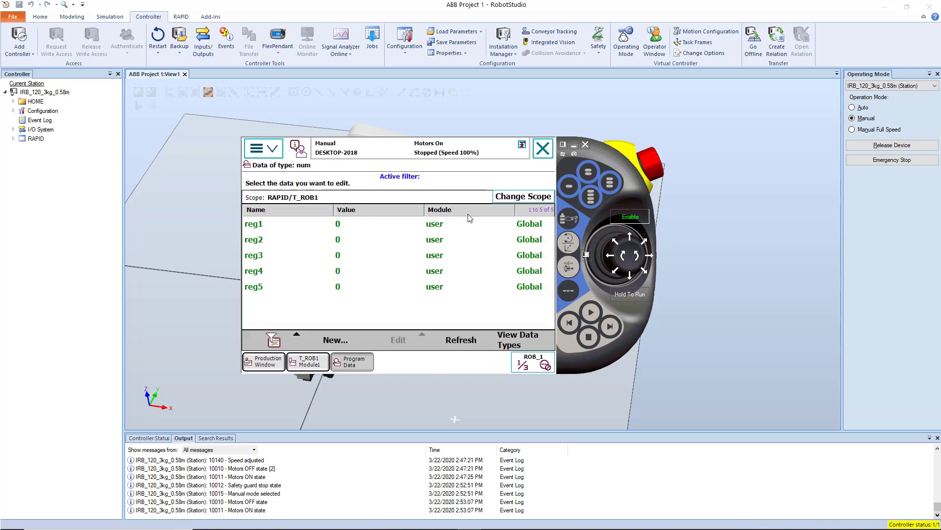
click(336, 340)
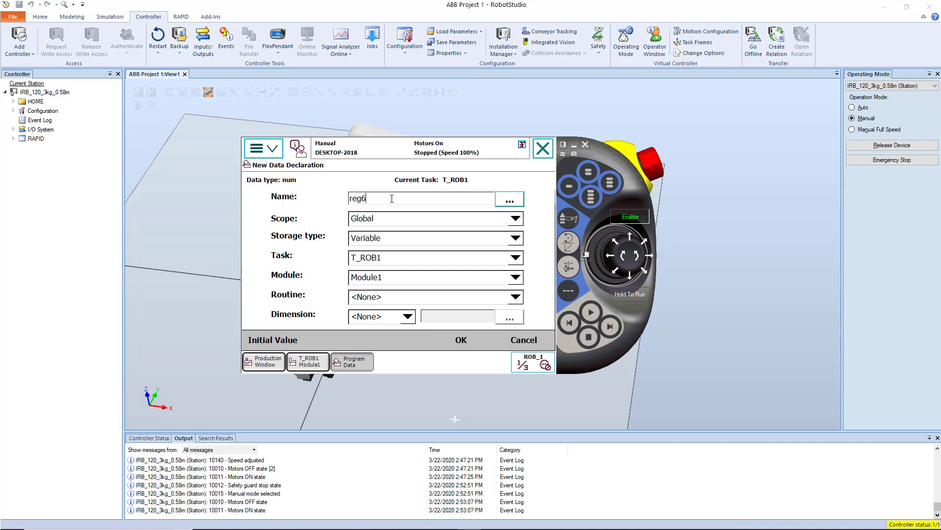
drag(391, 199, 281, 197)
text(Gre)
click(412, 220)
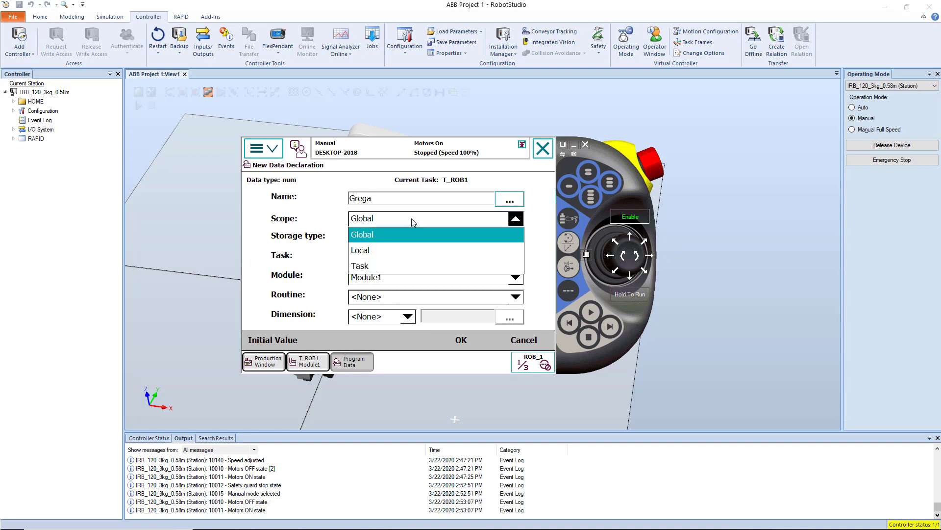
click(388, 230)
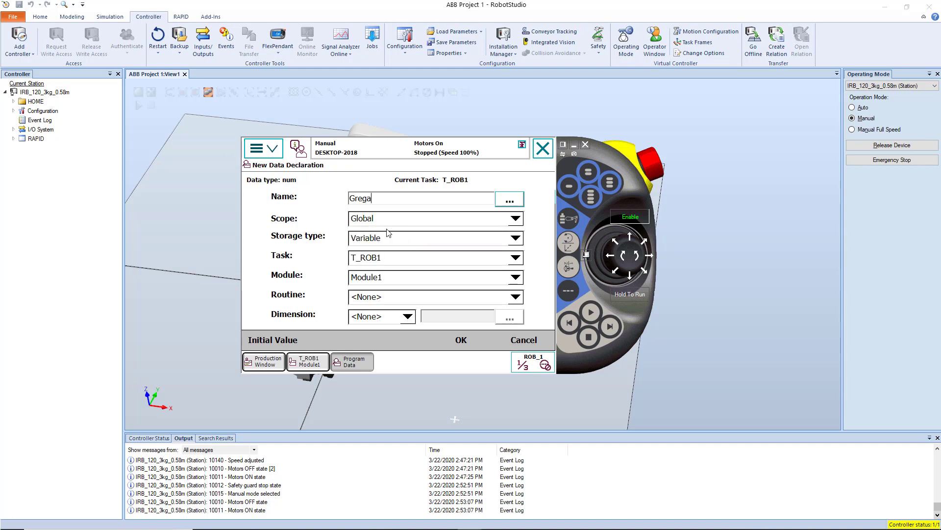
click(394, 298)
click(395, 301)
click(400, 313)
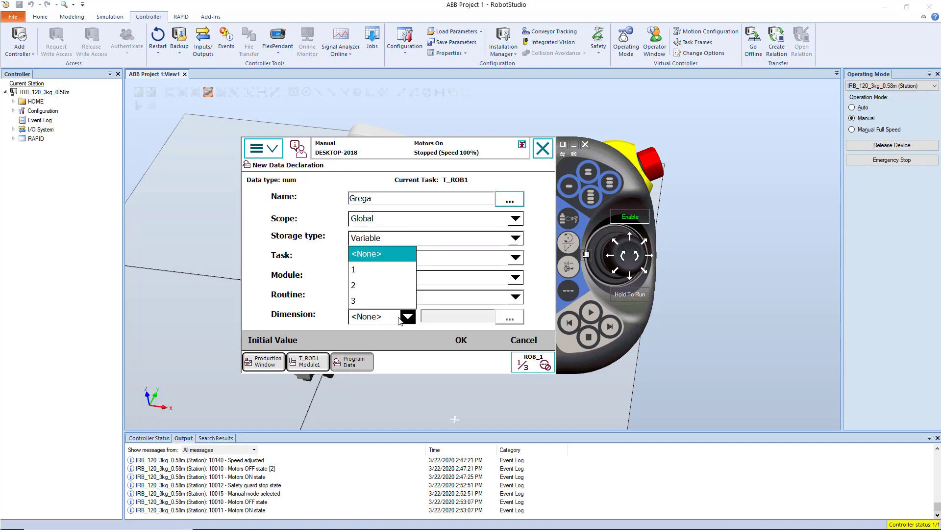
click(437, 317)
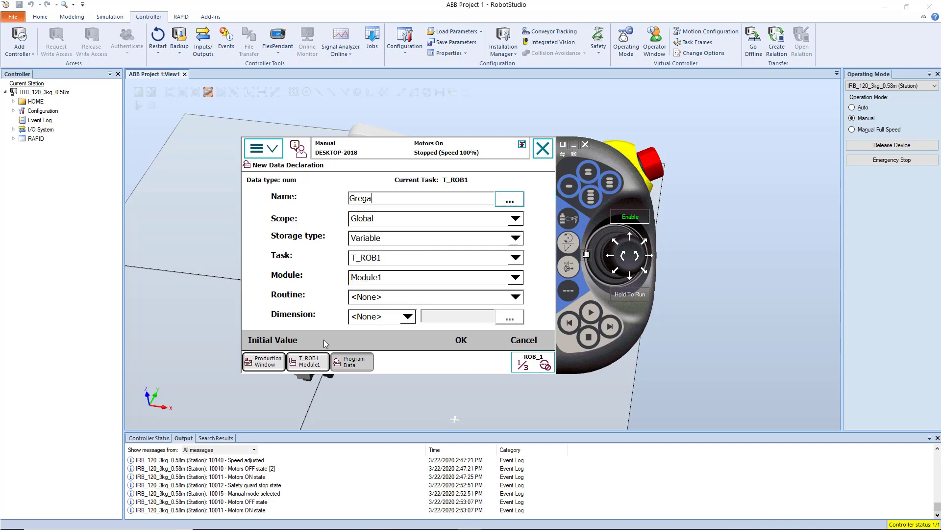
Set the new variable's initial value to 52 and create it.
click(278, 343)
click(352, 240)
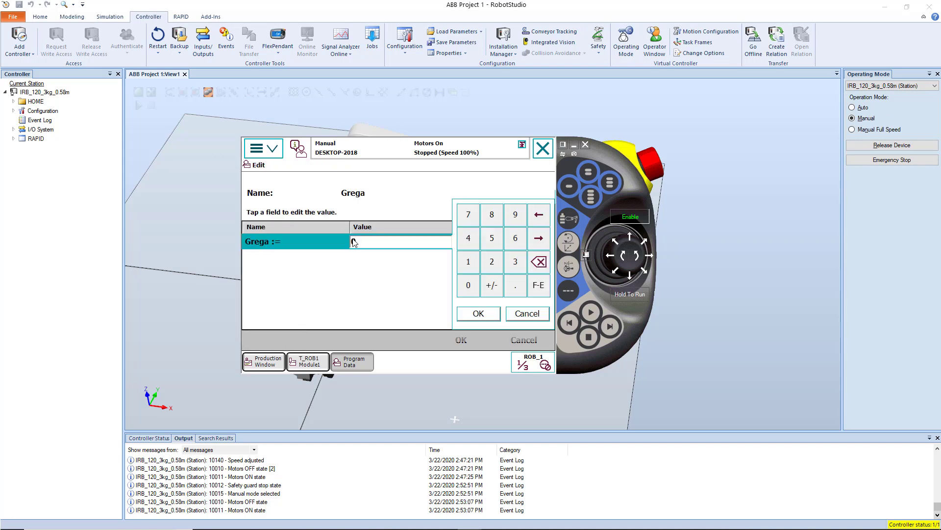
click(494, 241)
click(491, 261)
click(478, 313)
click(459, 341)
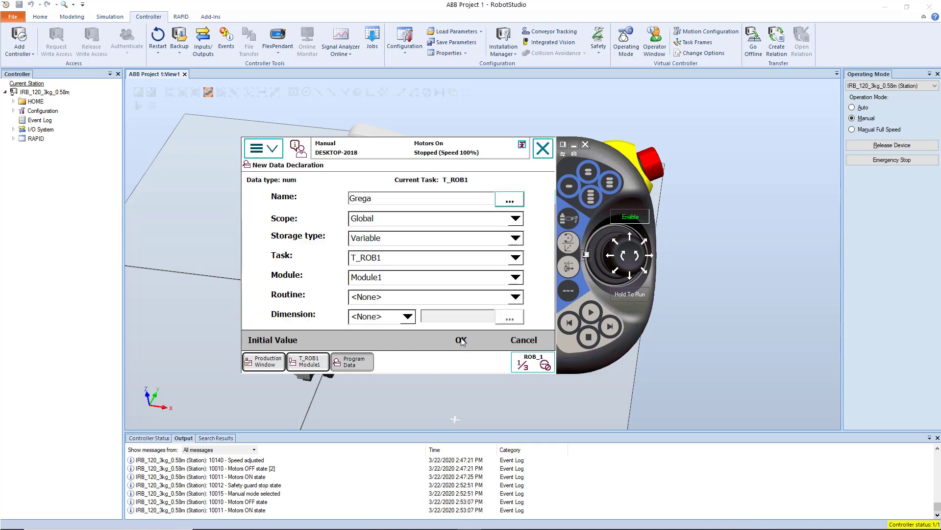
click(461, 341)
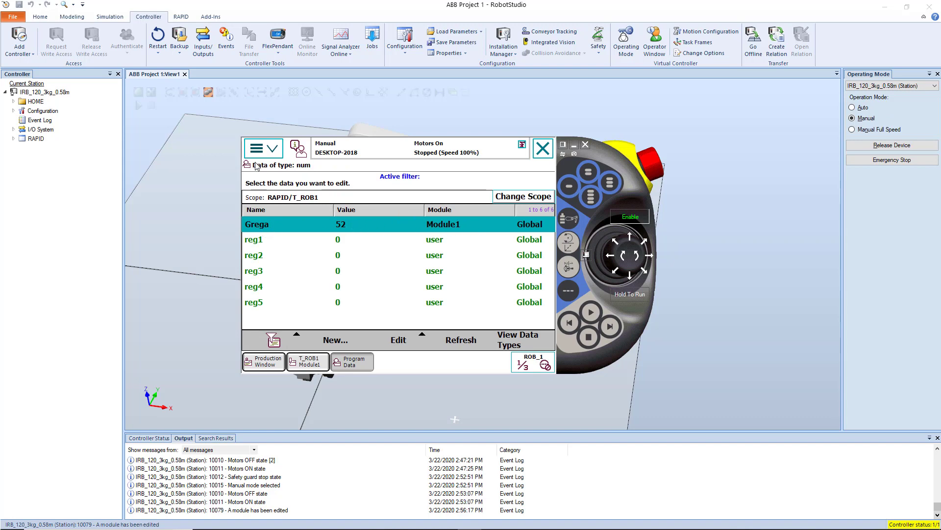
Open the Jogging settings with the Axis 1 - 3 motion mode and shift the FlexPendant window away from its previous place.
click(281, 155)
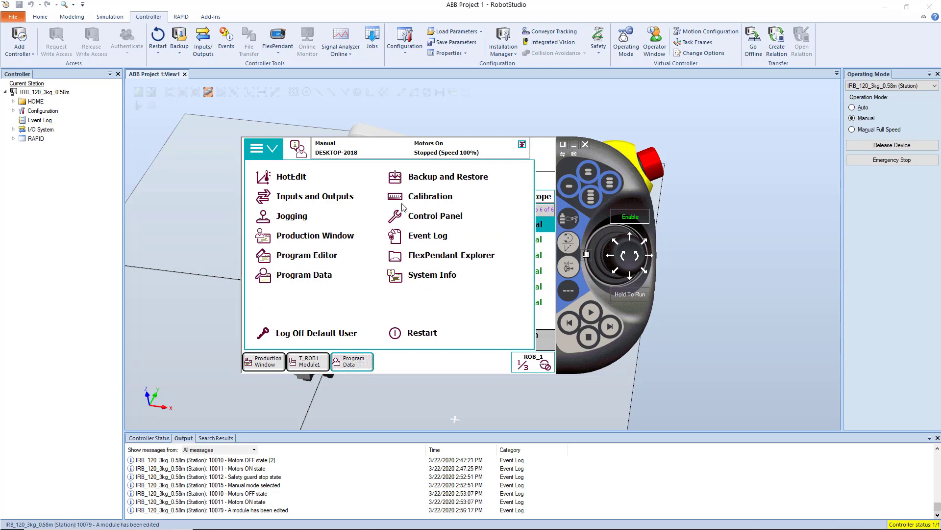
click(282, 218)
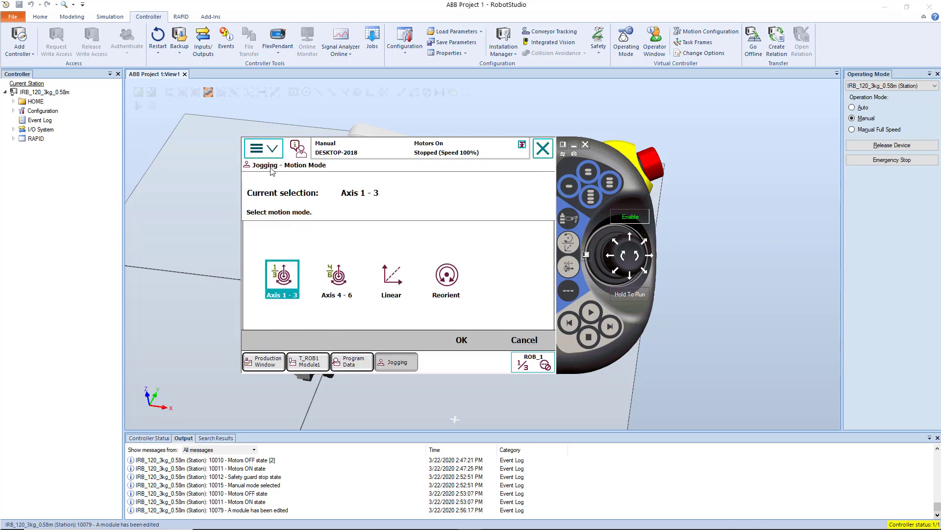
click(488, 339)
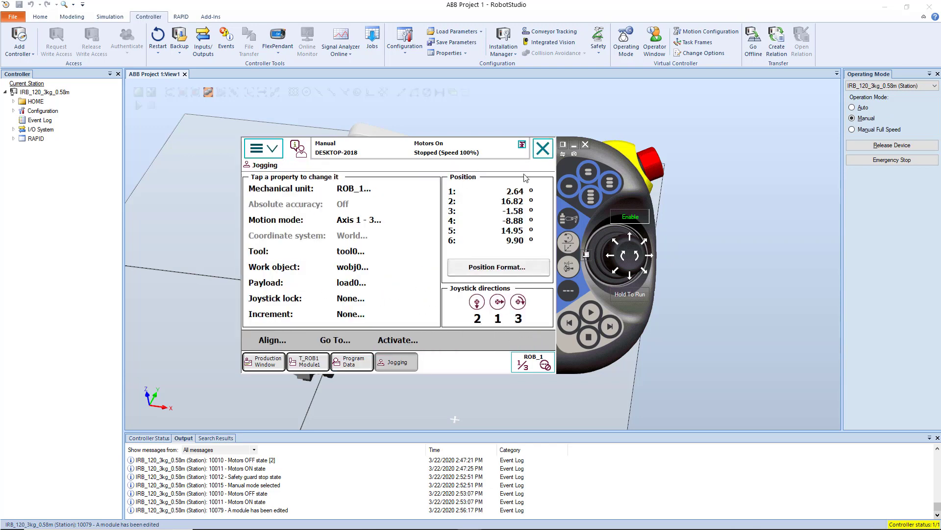
drag(625, 179, 581, 153)
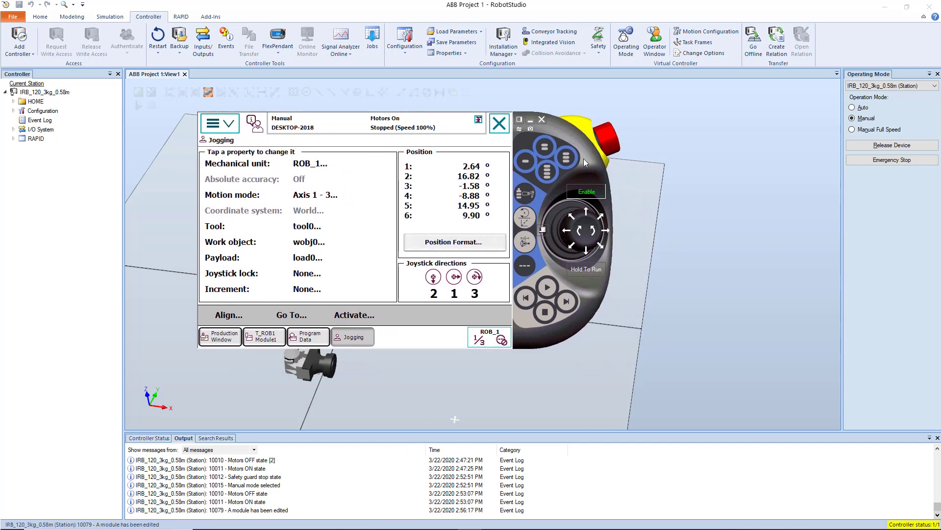
Review the mechanical unit and motion mode choices for jogging, accepting ROB_1 and Axis 1 - 3.
click(313, 168)
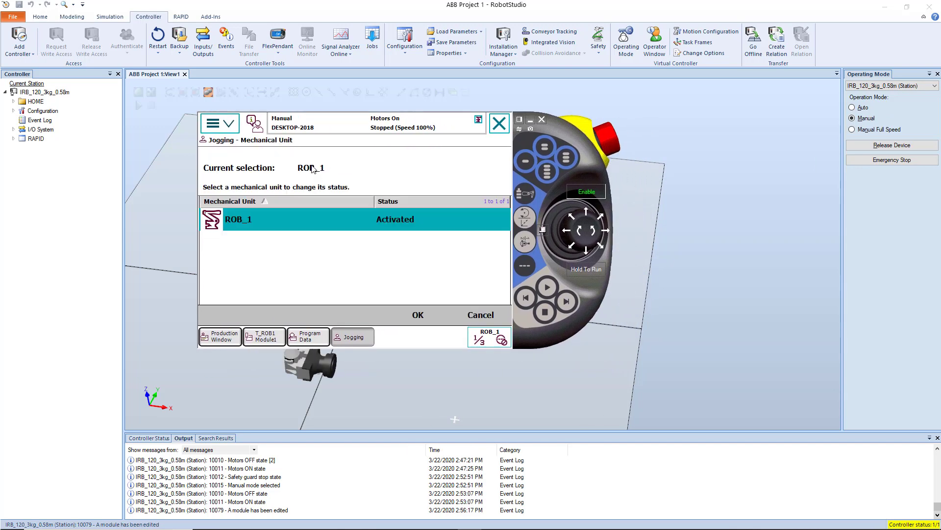
click(416, 317)
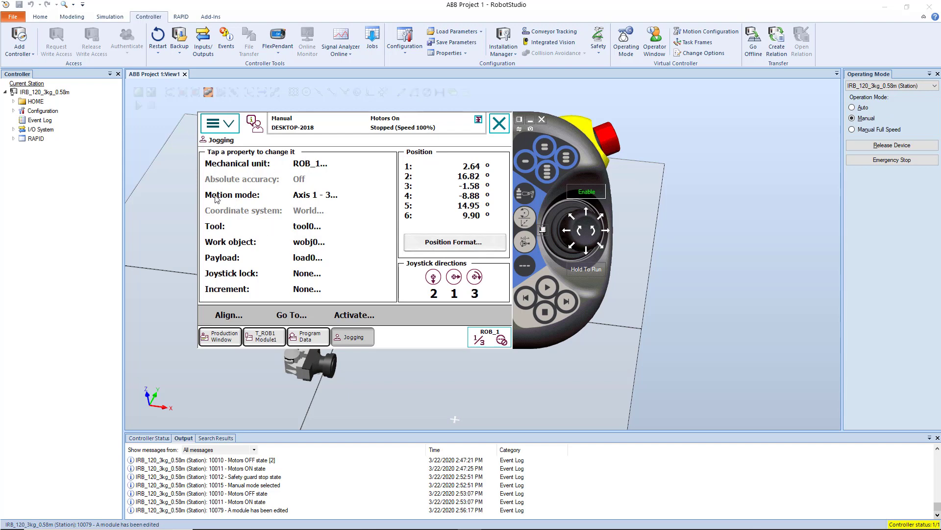
click(303, 199)
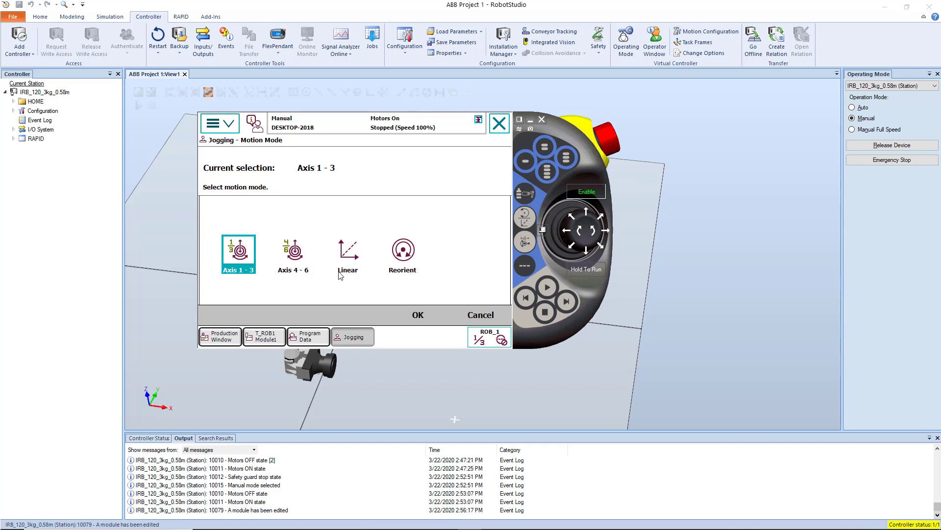
click(422, 313)
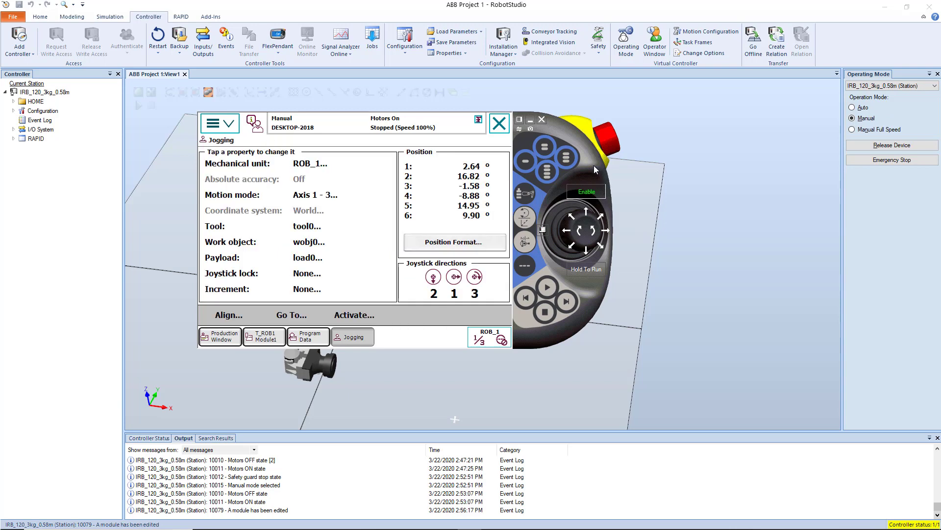
Arrange the FlexPendant window and the station view side by side so the robot and joystick are both visible.
drag(595, 166, 934, 176)
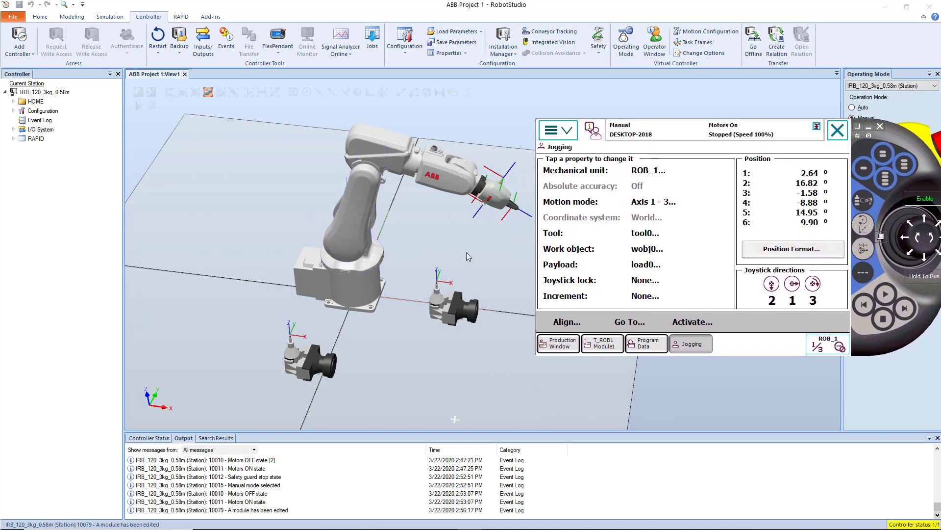
ctrl+drag(466, 253, 405, 241)
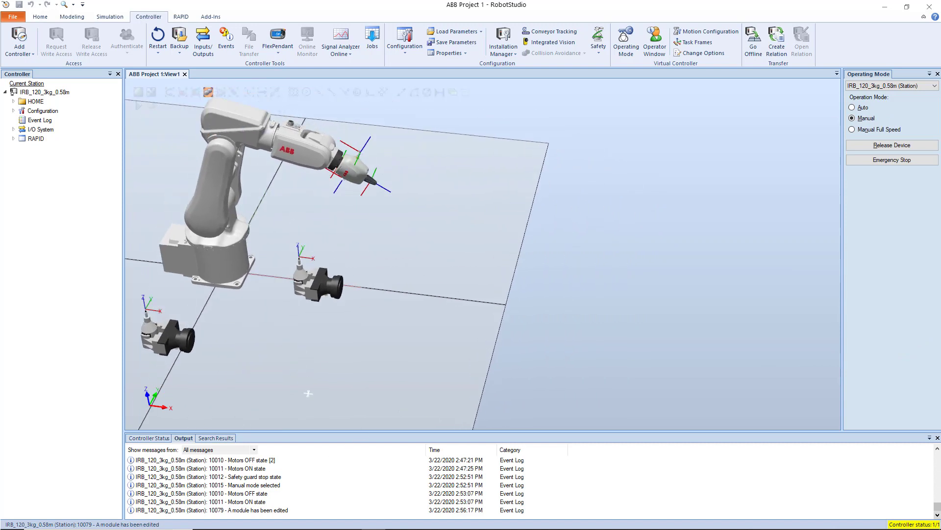
click(470, 522)
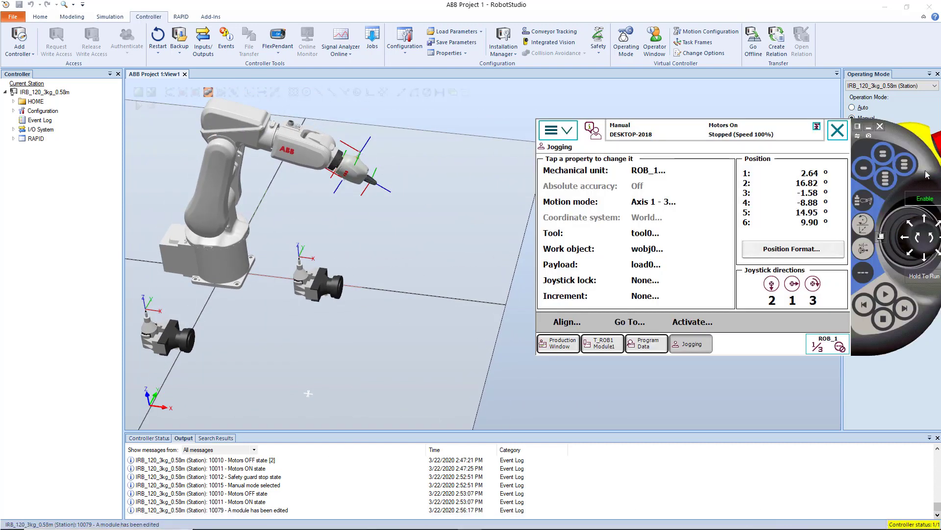
drag(899, 227, 779, 231)
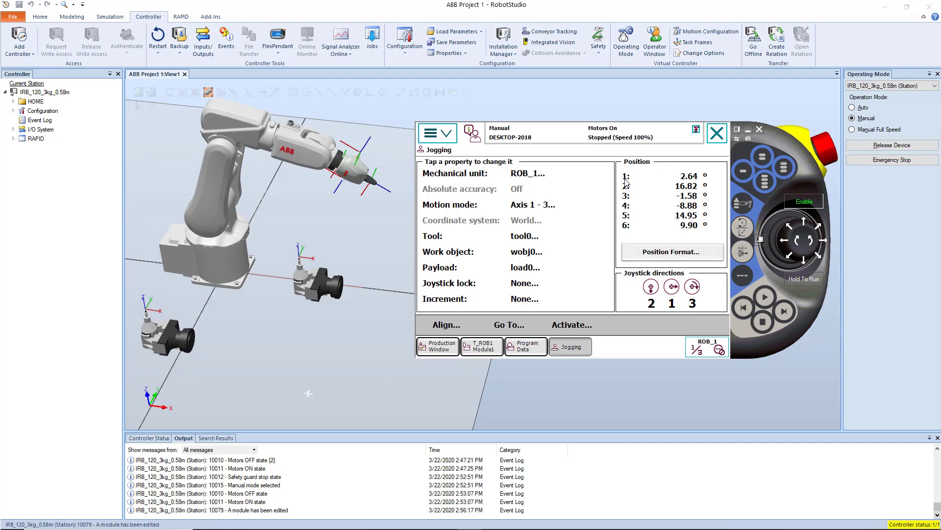
Jog axis 1 in both directions to about 3.9° and axis 2 to about 14.4° with the joystick.
click(826, 240)
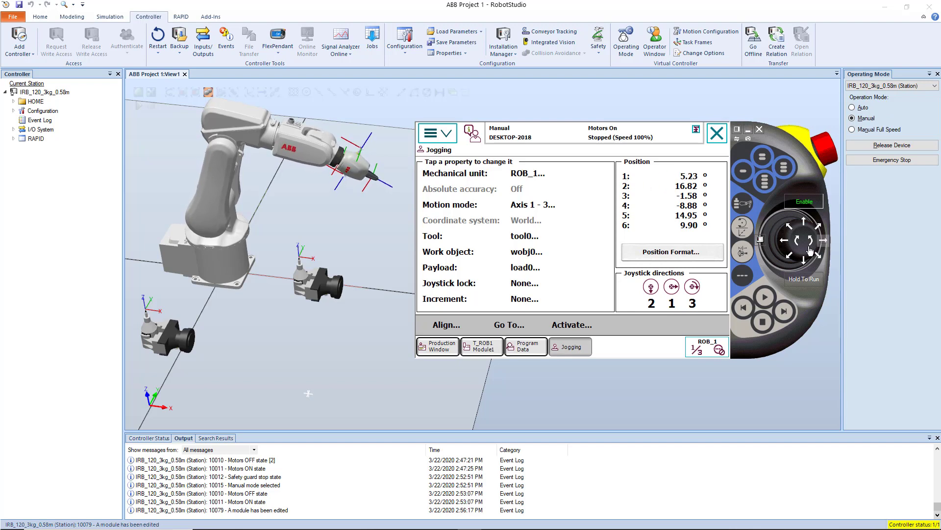
click(783, 240)
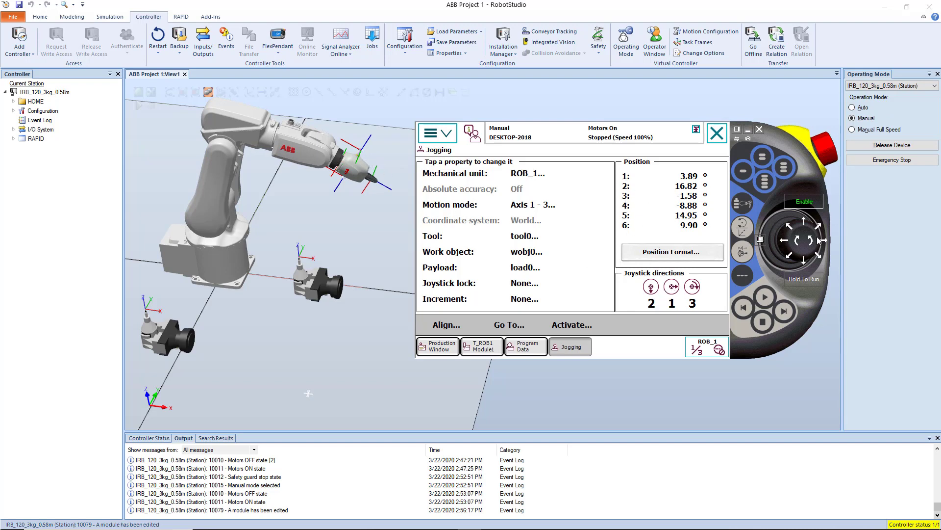
drag(804, 226, 805, 226)
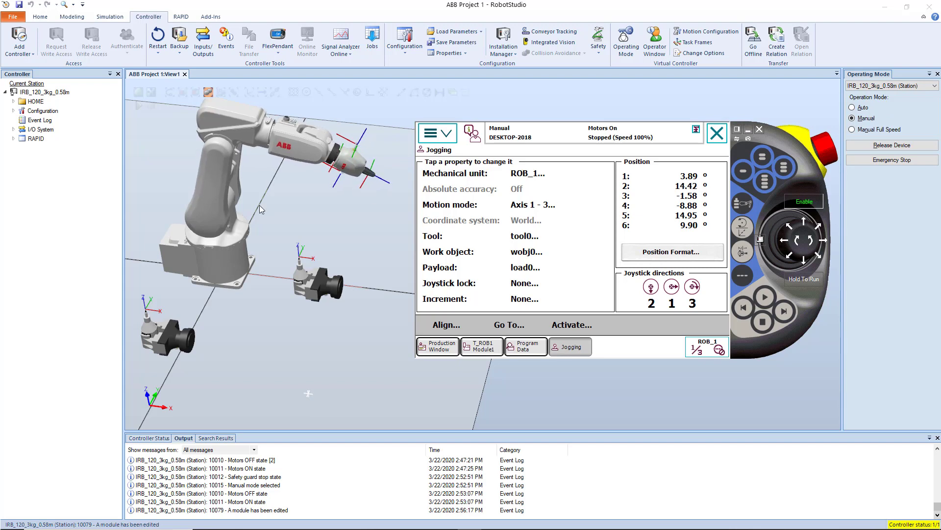
Examine the robot's joints one by one from the base to the wrist by highlighting the connected links in the station view.
click(214, 185)
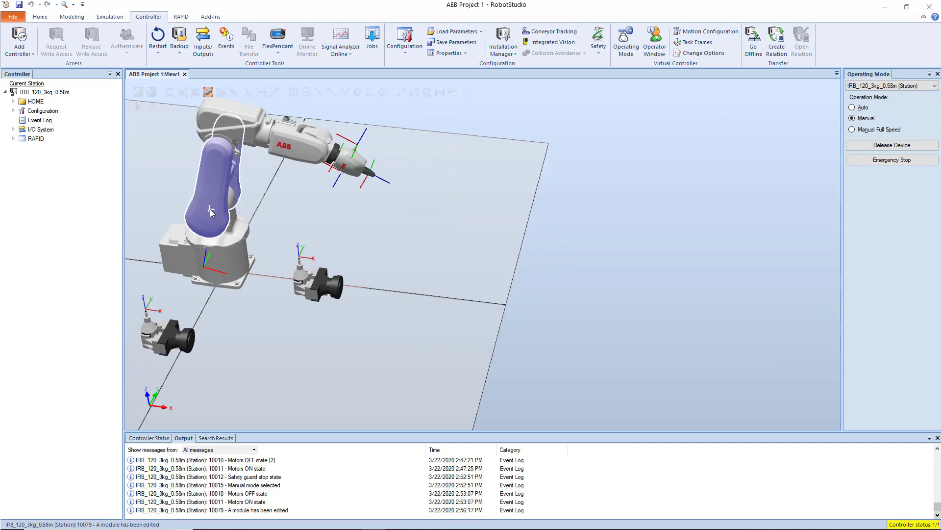
scroll(301, 223, up, 8)
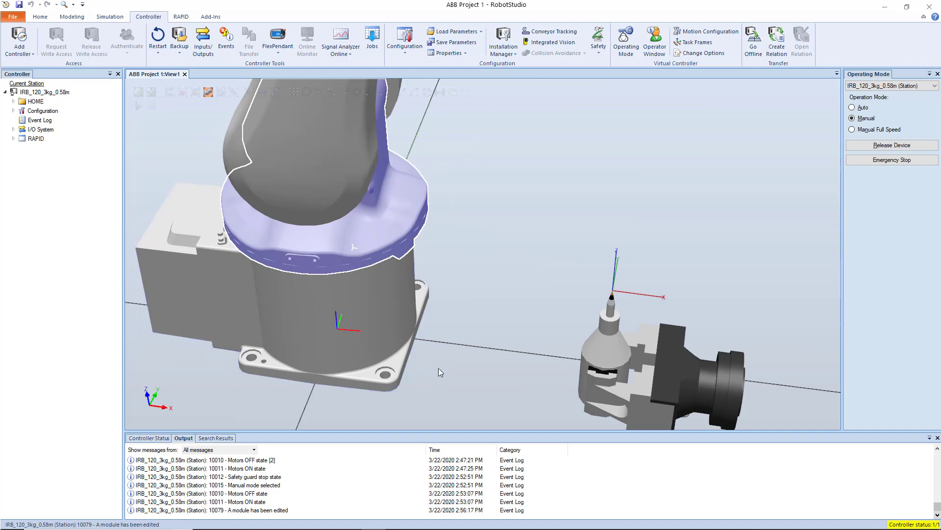
scroll(361, 334, down, 5)
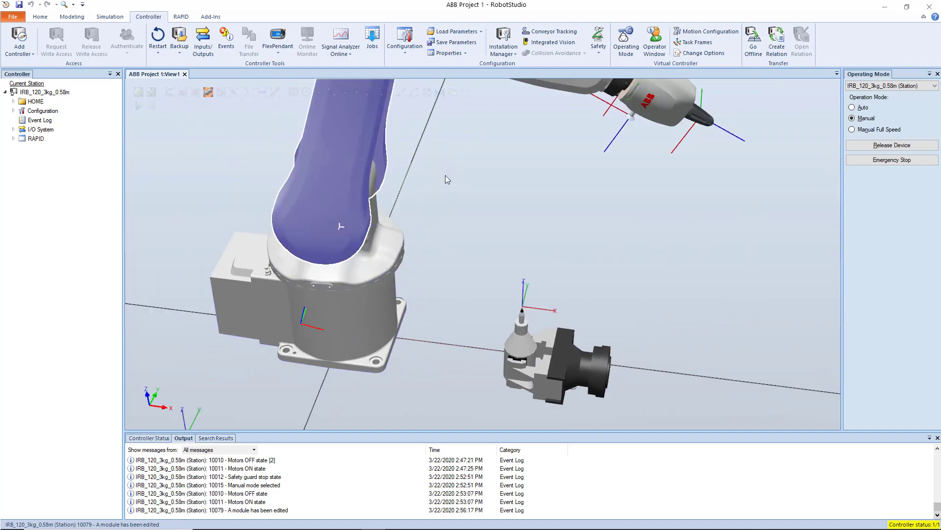
scroll(422, 353, up, 3)
scroll(422, 353, down, 6)
scroll(417, 167, up, 2)
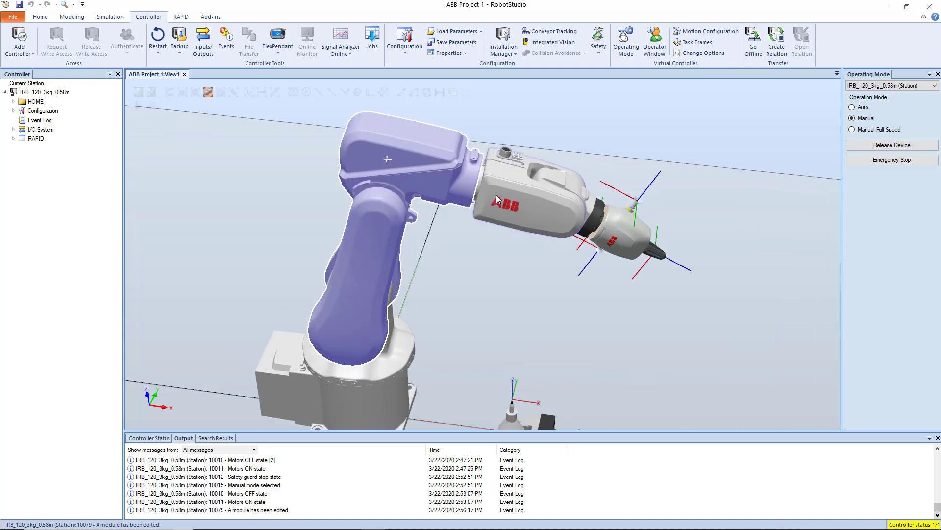
ctrl+click(437, 182)
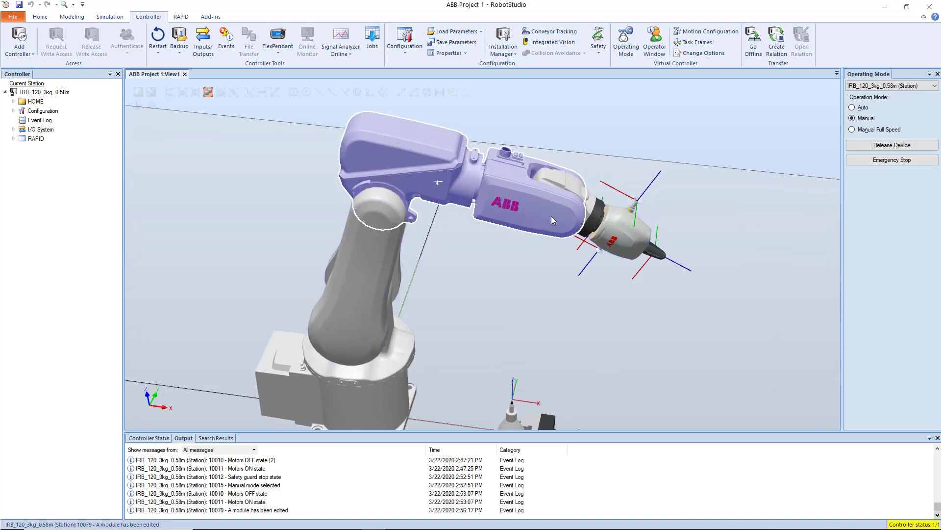
click(553, 192)
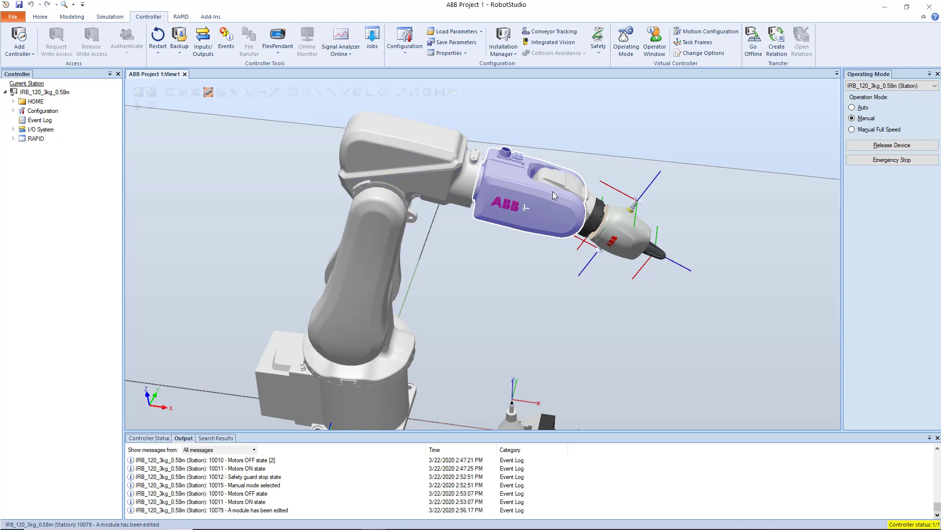
ctrl+click(641, 235)
ctrl+click(558, 220)
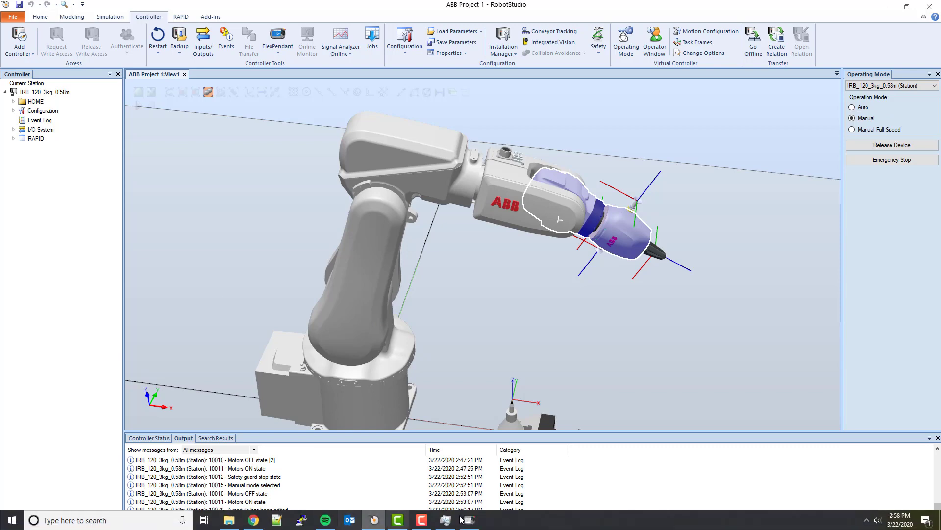
Bring back the FlexPendant, set the motion mode to Axis 4 - 6 and jog axis 6 to about 24°.
click(373, 520)
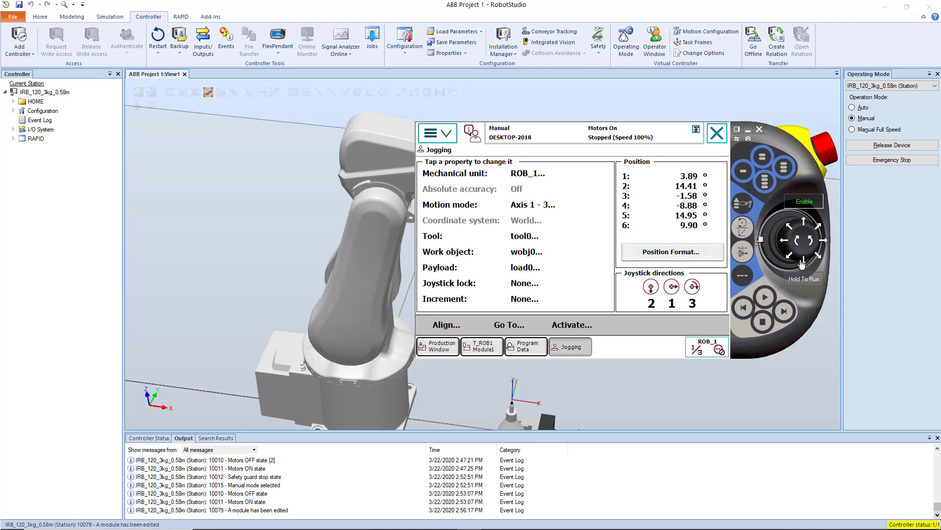
click(462, 206)
click(511, 265)
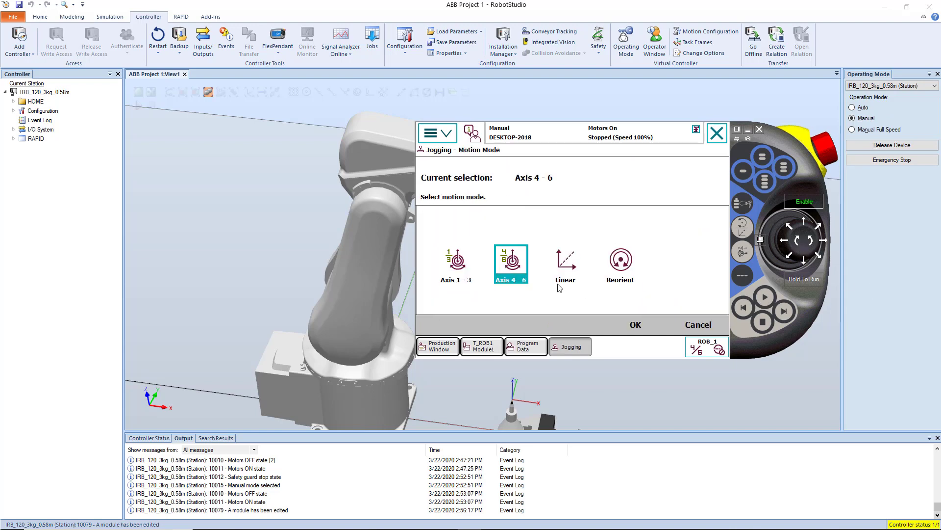
click(630, 323)
scroll(206, 208, down, 5)
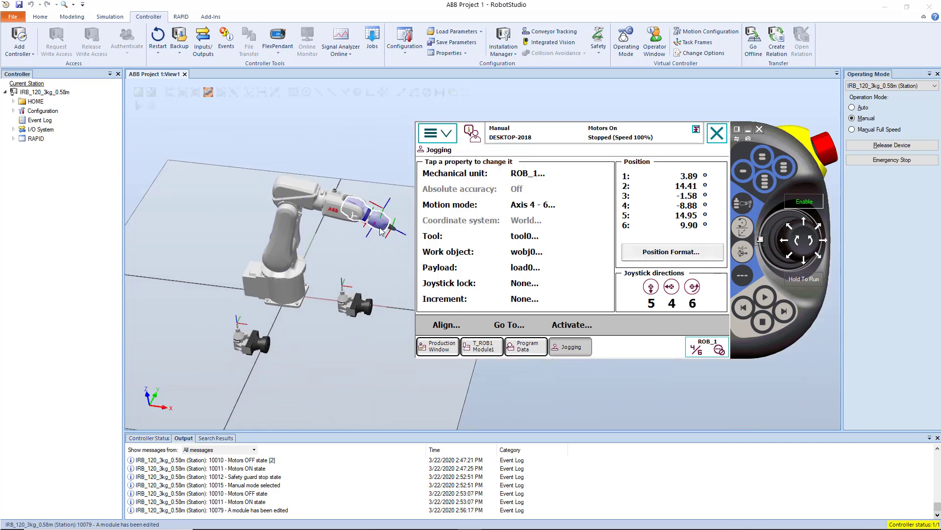
scroll(382, 231, up, 4)
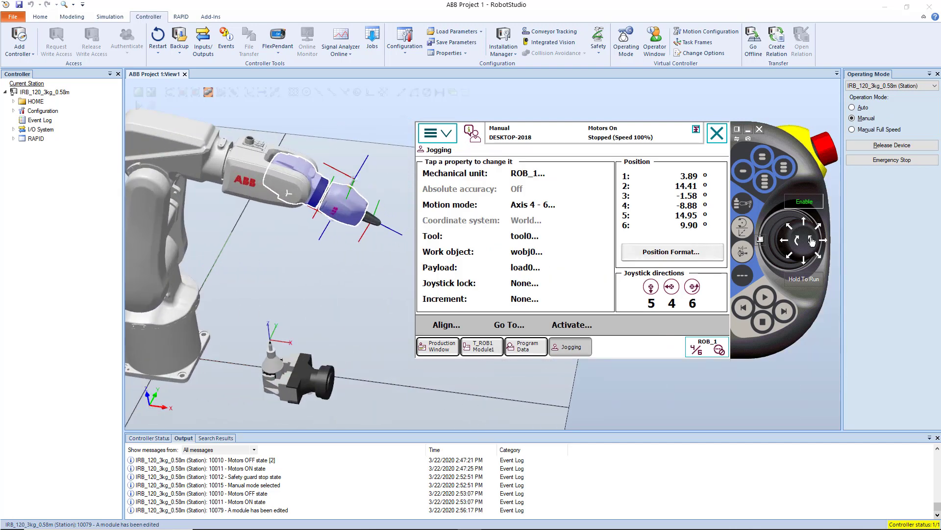
drag(811, 245, 796, 246)
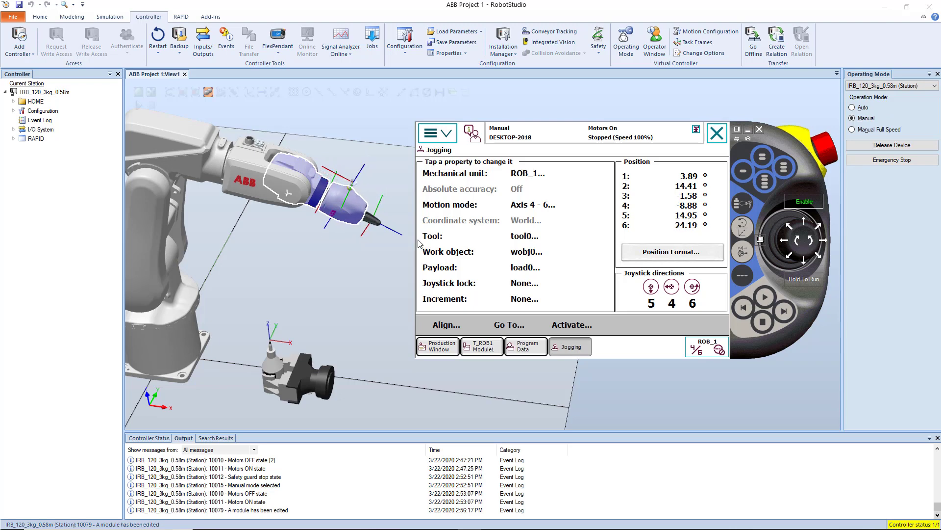
View the available tools without changing tool0, and set the jogging motion mode to Linear.
click(468, 236)
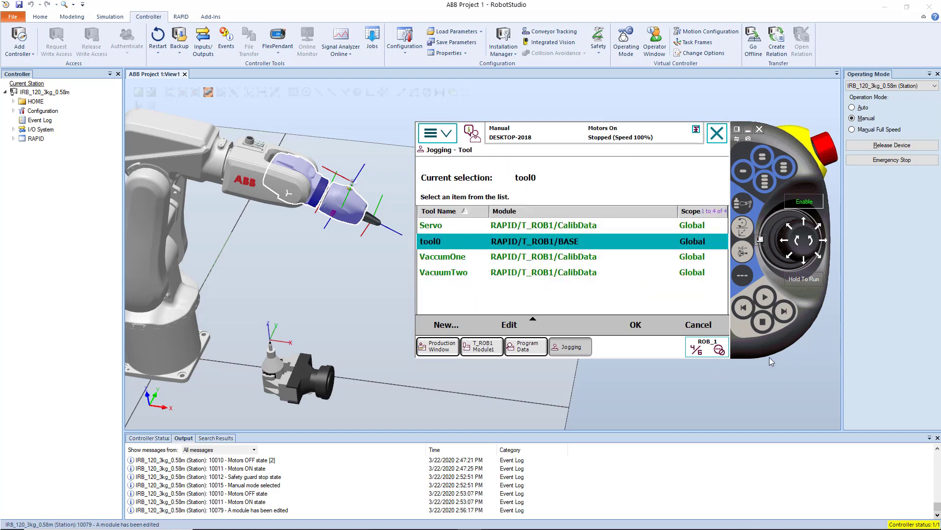
click(698, 324)
click(444, 219)
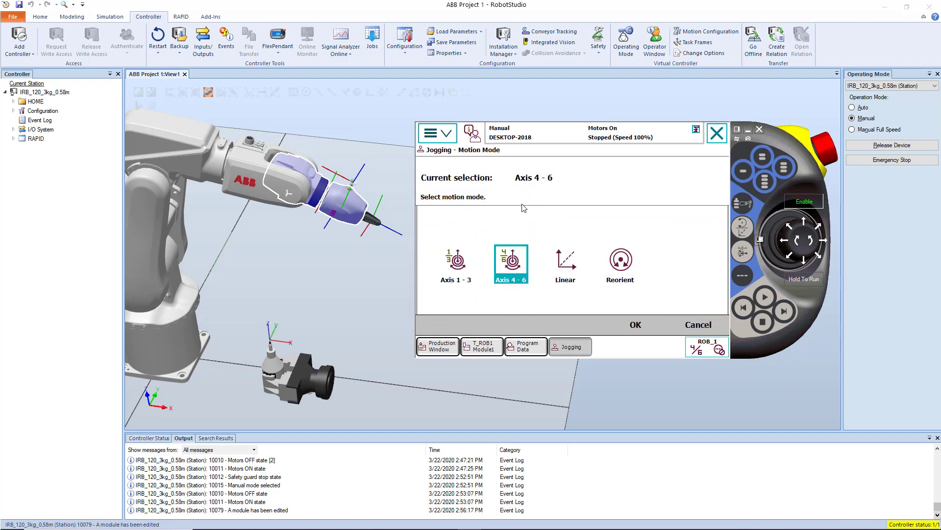
click(564, 264)
click(635, 324)
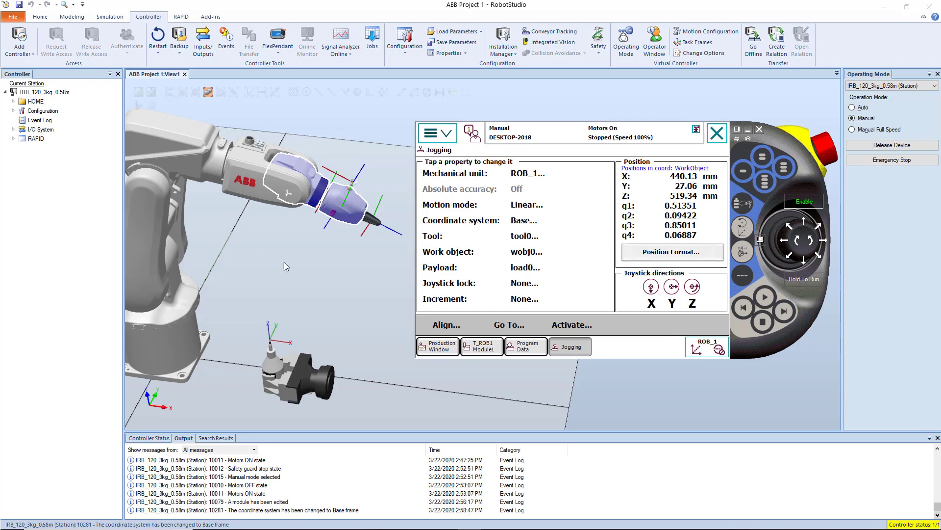
Examine the robot base and its coordinate axes from several angles in the station view.
click(339, 283)
ctrl+drag(382, 307, 480, 281)
ctrl+shift+drag(480, 281, 380, 274)
ctrl+drag(380, 274, 562, 348)
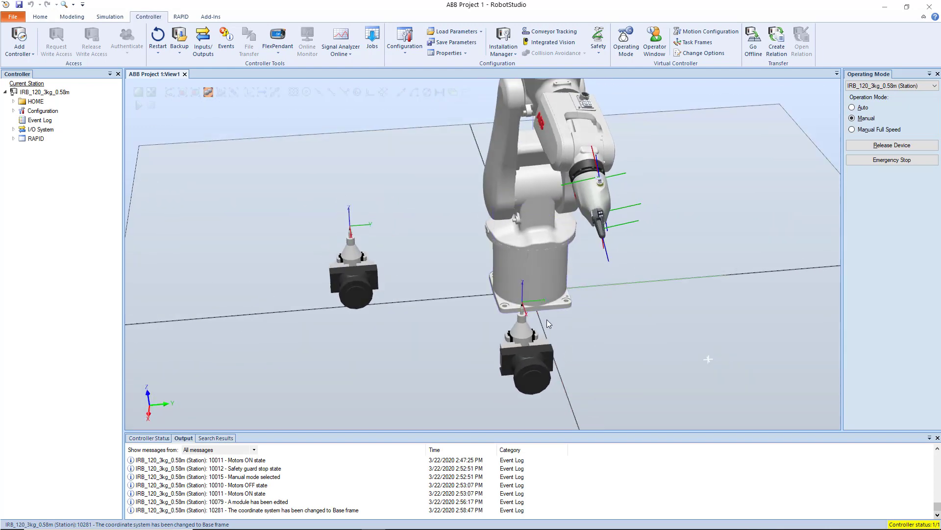
ctrl+shift+drag(424, 273, 492, 282)
ctrl+drag(344, 299, 684, 282)
click(470, 300)
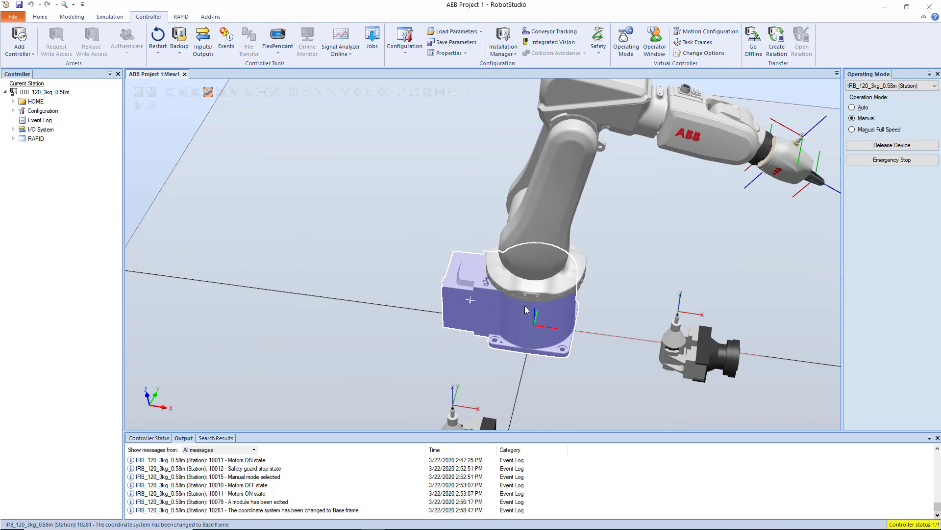
click(619, 366)
ctrl+shift+drag(554, 355, 451, 349)
Bring back the FlexPendant, jog the robot linearly to about X 419 mm and Y 17 mm, and acknowledge the error event.
mouse_move(398, 527)
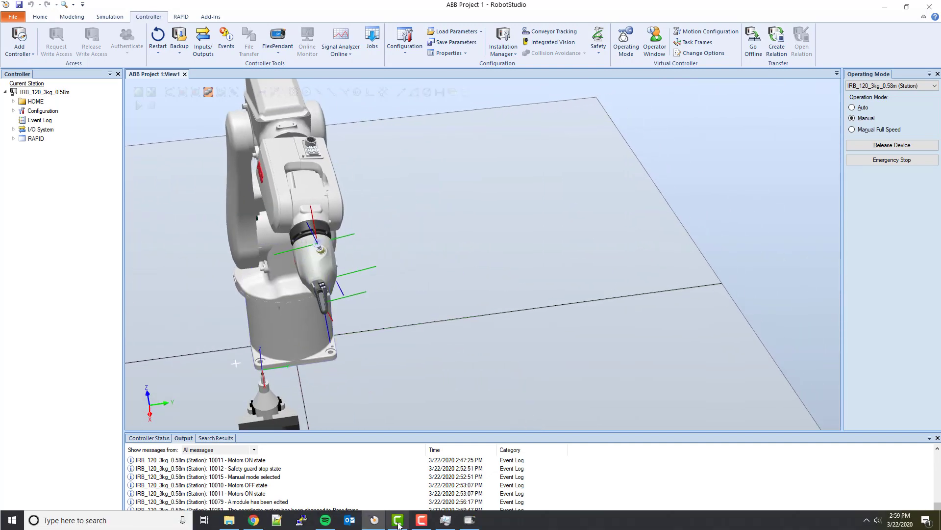
click(465, 528)
click(381, 264)
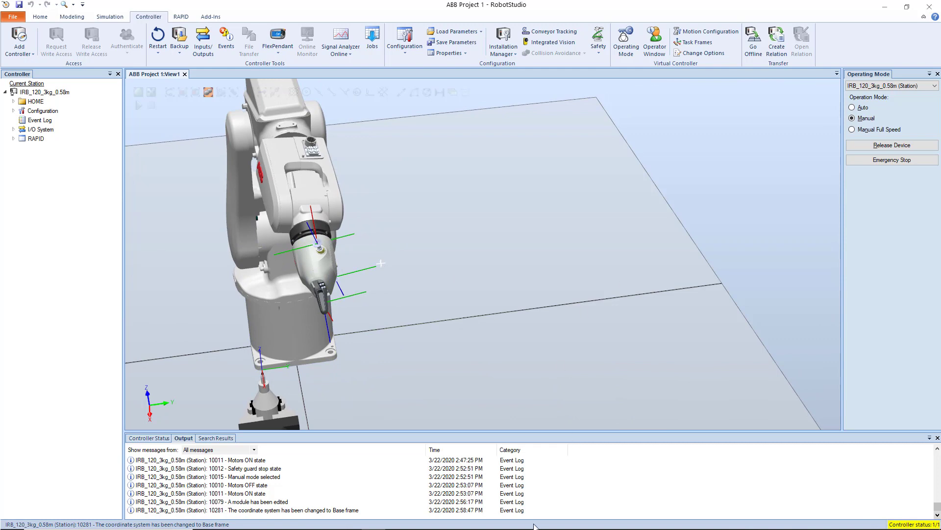
click(519, 481)
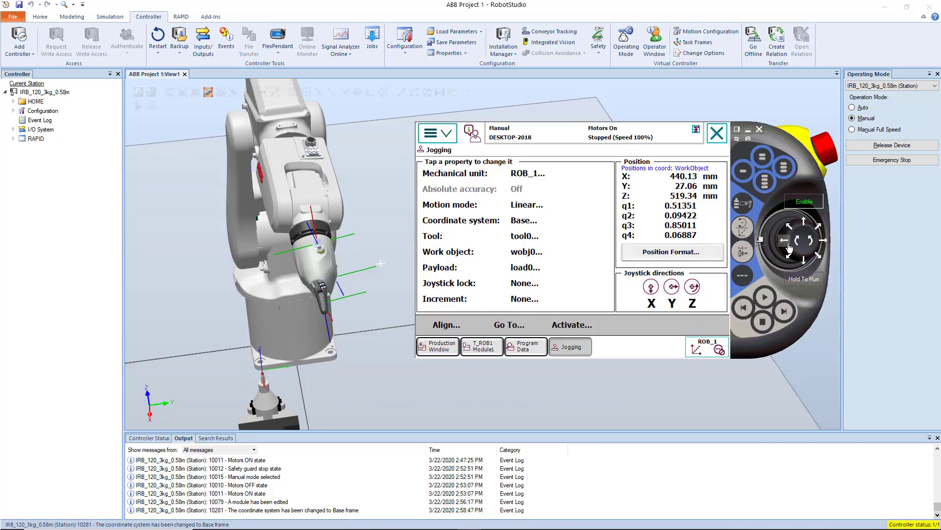
drag(789, 247, 804, 224)
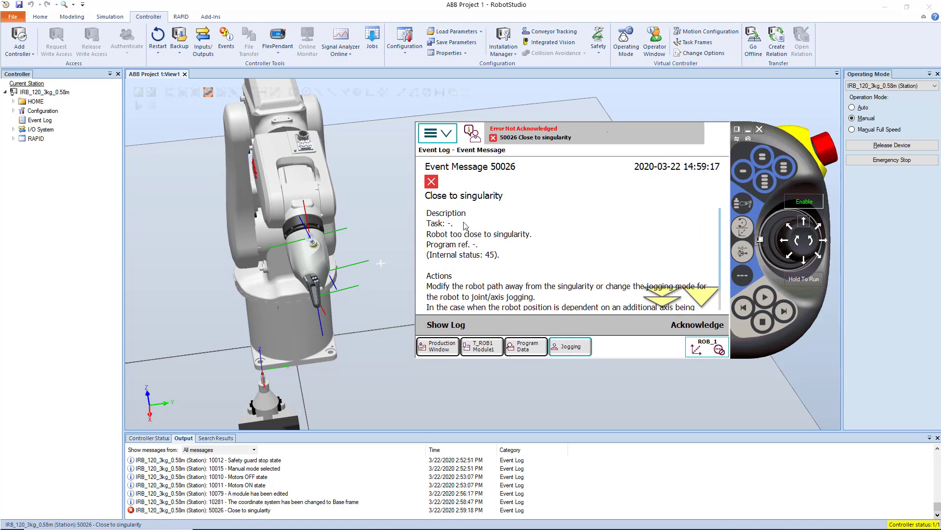
click(680, 324)
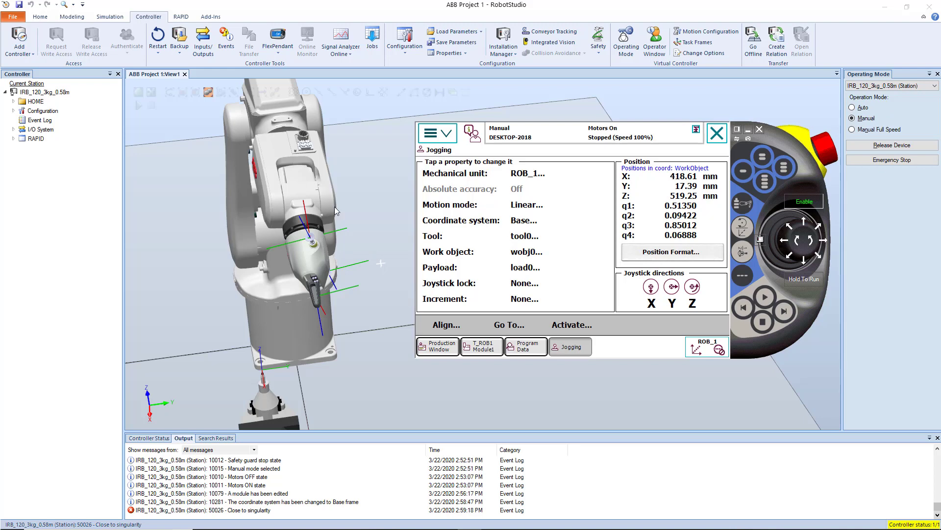
Move the FlexPendant clear of the robot, jog linearly to about X 445 mm and Z 507 mm, and acknowledge the error event.
drag(227, 274, 383, 251)
click(463, 521)
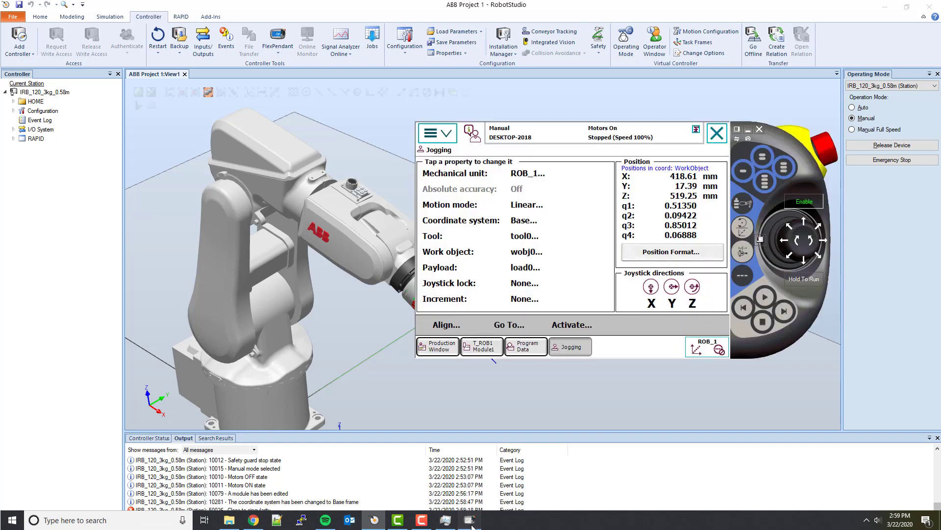
drag(810, 169, 880, 176)
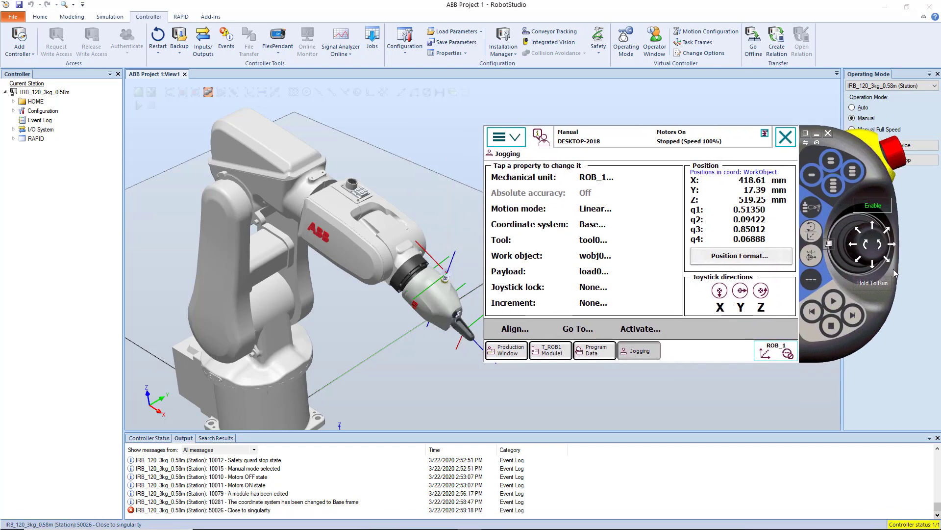
drag(873, 269, 870, 249)
click(869, 247)
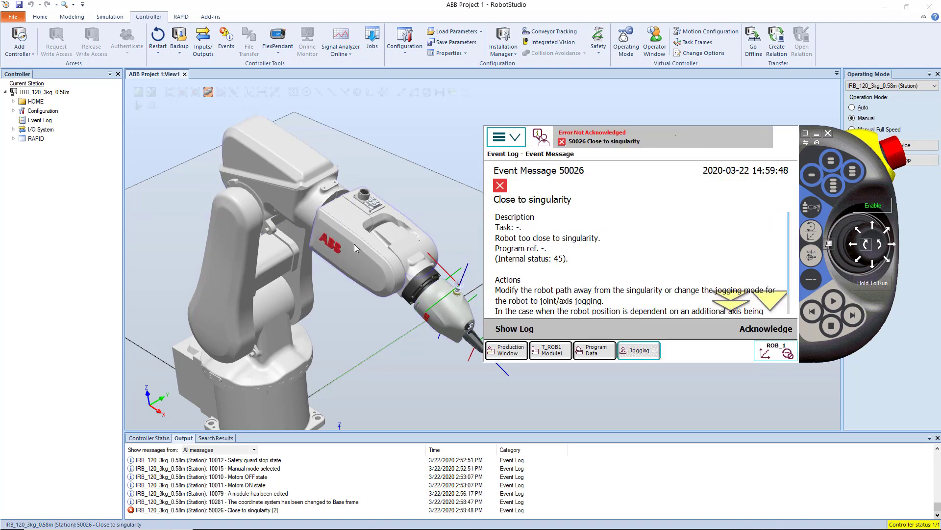
click(753, 336)
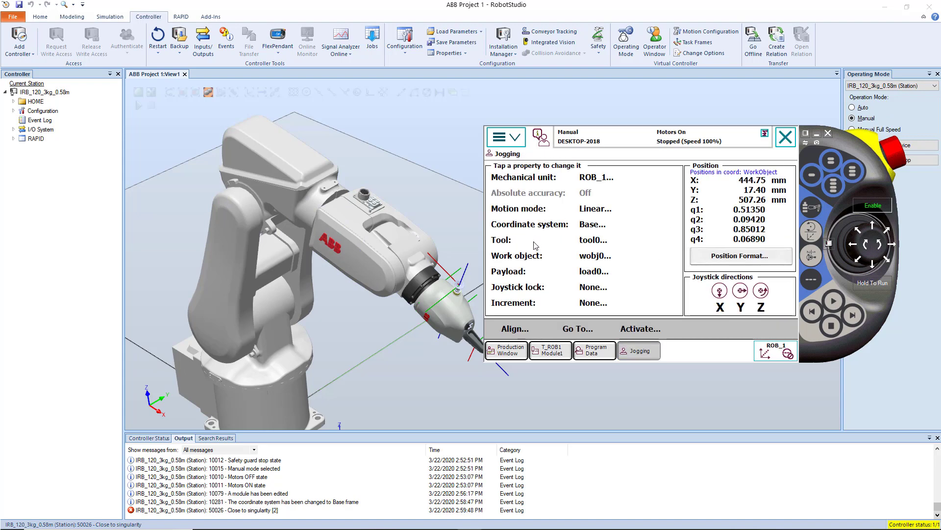
Set the motion mode to Axis 4 - 6 and jog axis 5 to about 53.5° so the wrist tilts downward.
click(588, 215)
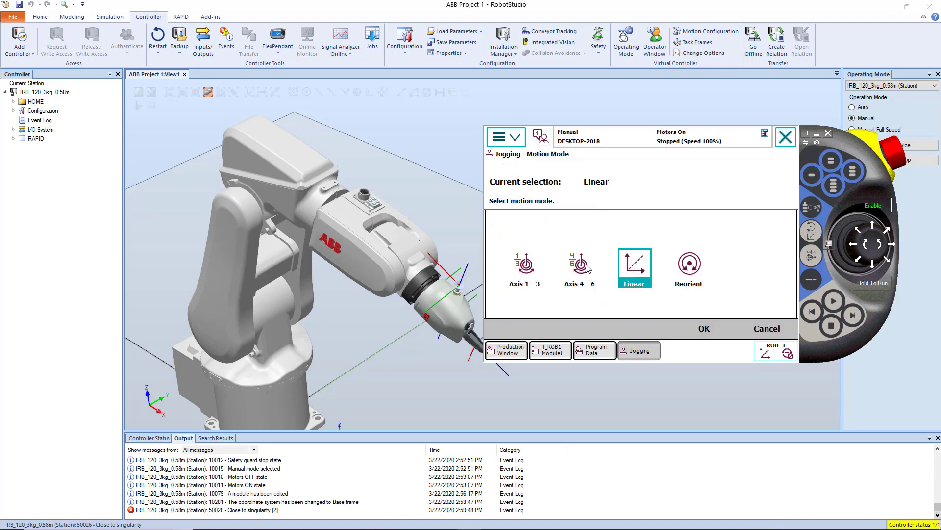
click(592, 269)
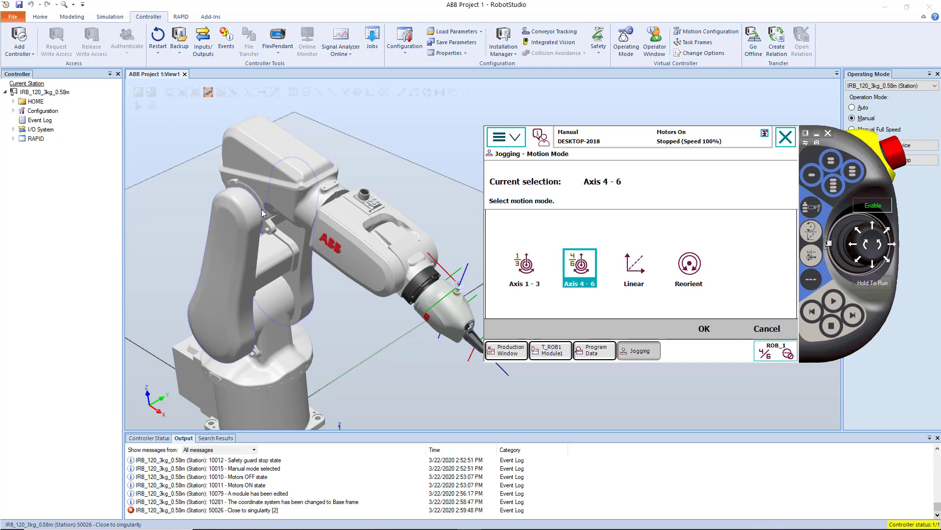
click(704, 327)
drag(868, 245, 874, 266)
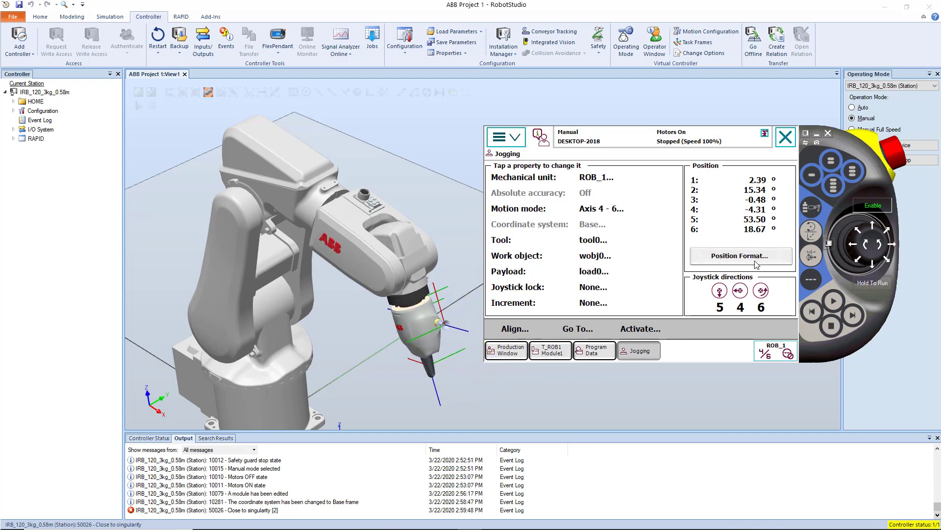
Set the motion mode back to Linear and jog the robot to about Y 9.6 mm and Z 475 mm.
click(585, 212)
click(633, 265)
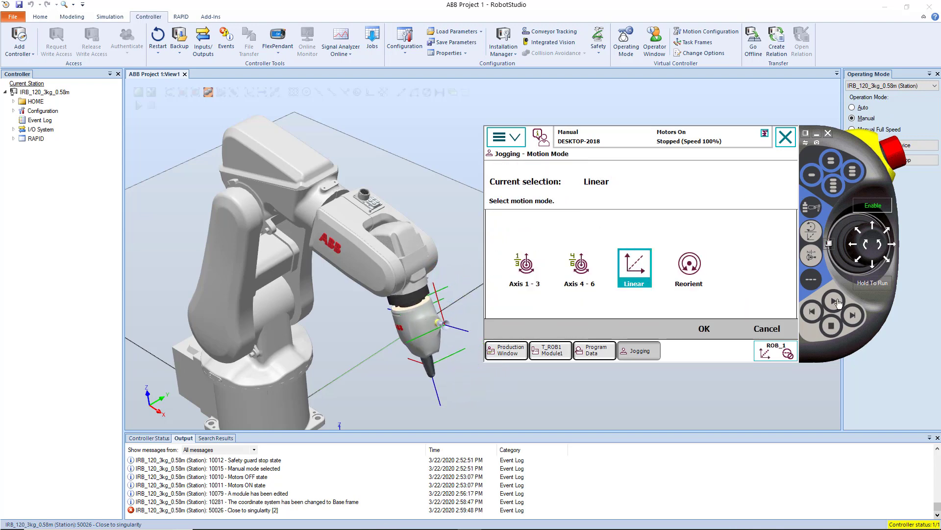
click(704, 328)
click(851, 245)
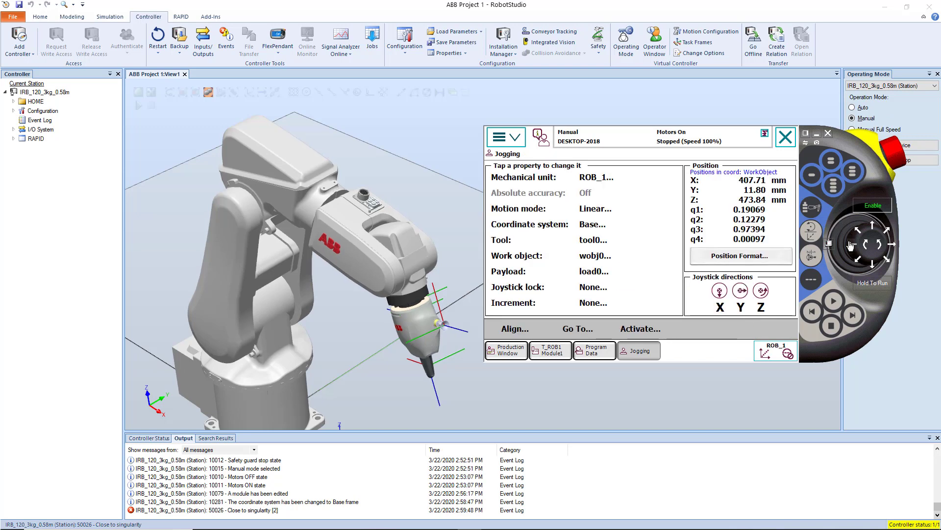
click(886, 247)
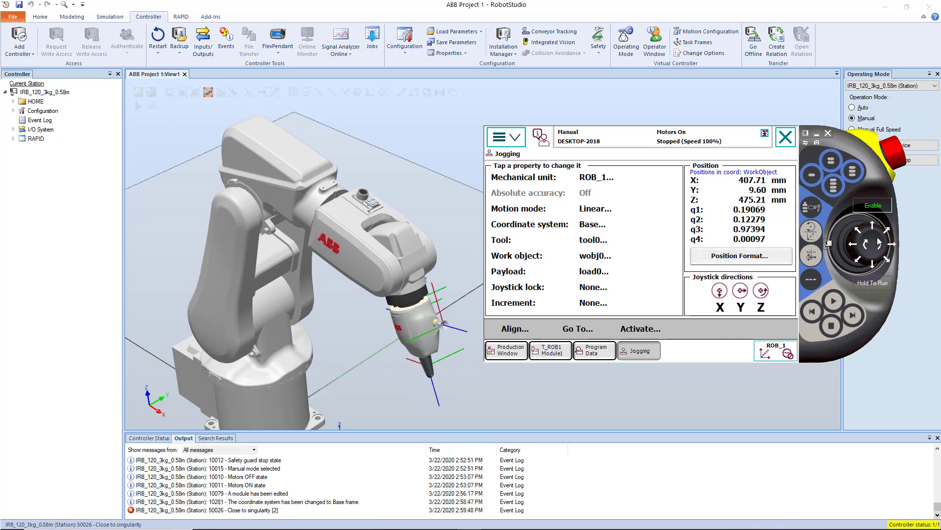
Jog the robot linearly upward to about Z 526 mm.
drag(883, 241, 882, 248)
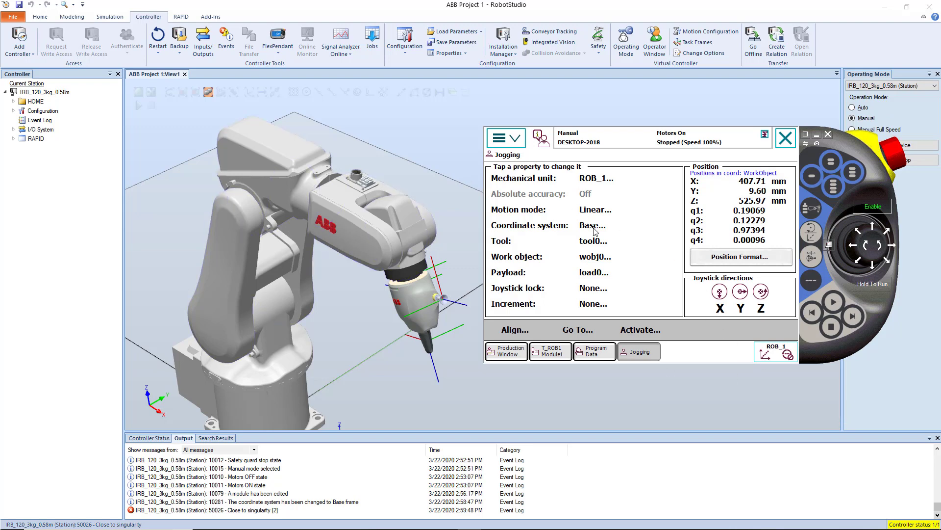
click(613, 211)
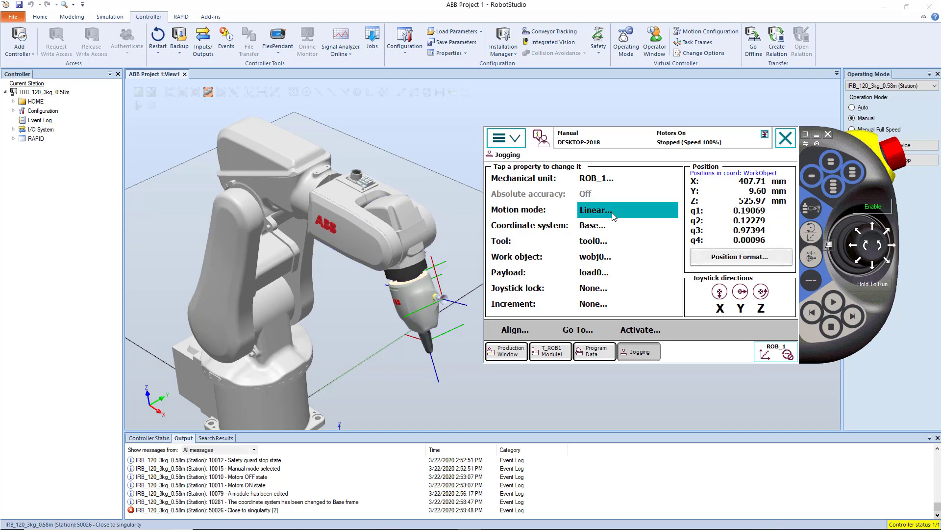
click(689, 266)
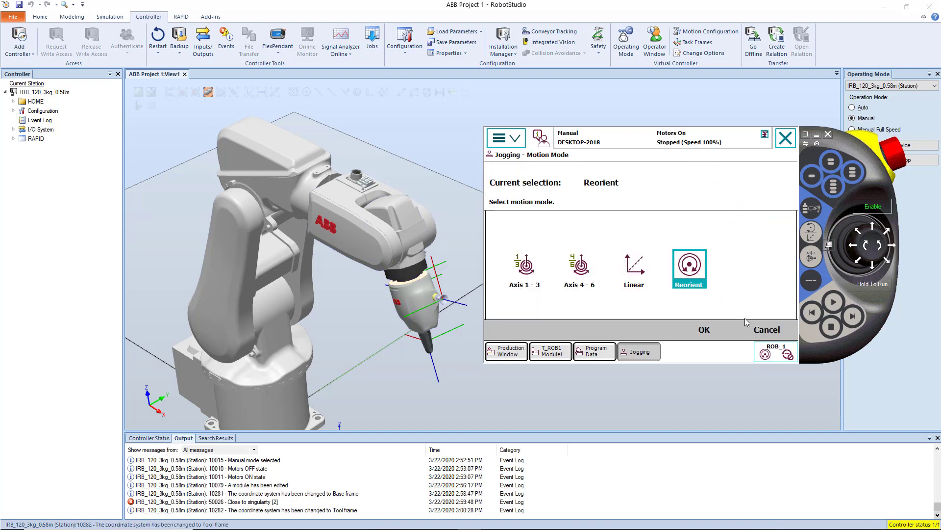
click(766, 330)
click(606, 210)
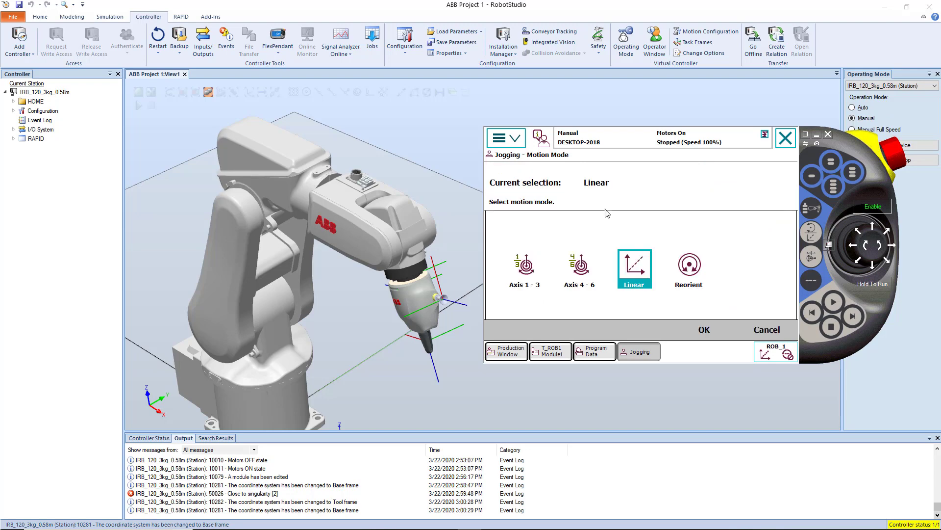
click(758, 327)
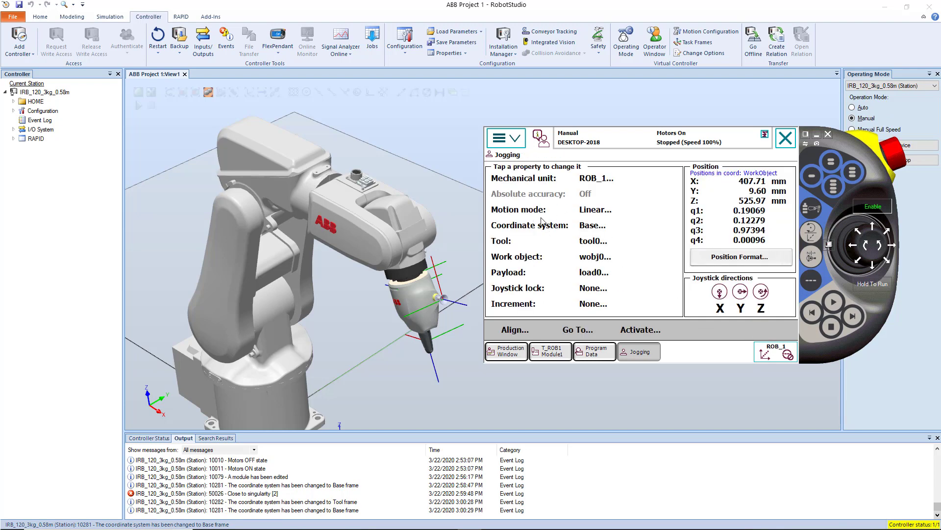
Open the FlexPendant's coordinate system choices and examine the robot's base, the pen frame and the gripper's tool frames.
click(580, 227)
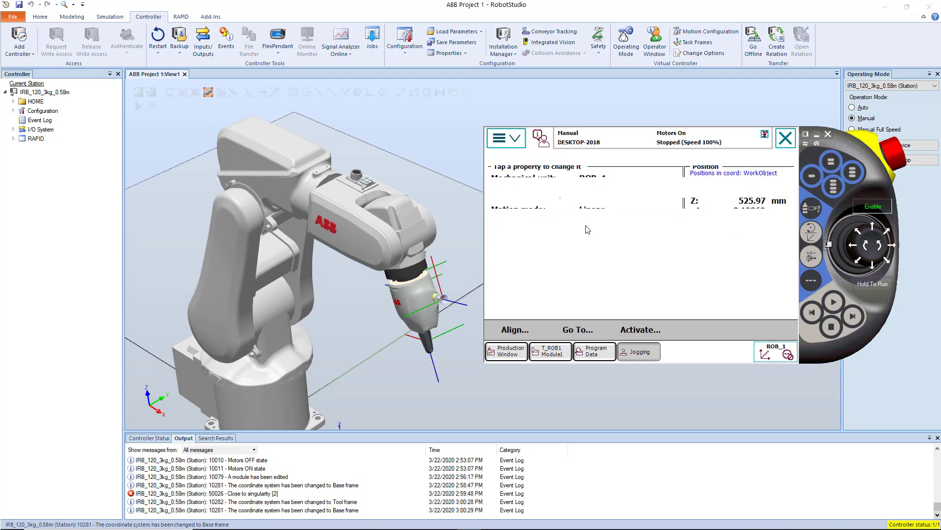
scroll(330, 368, down, 3)
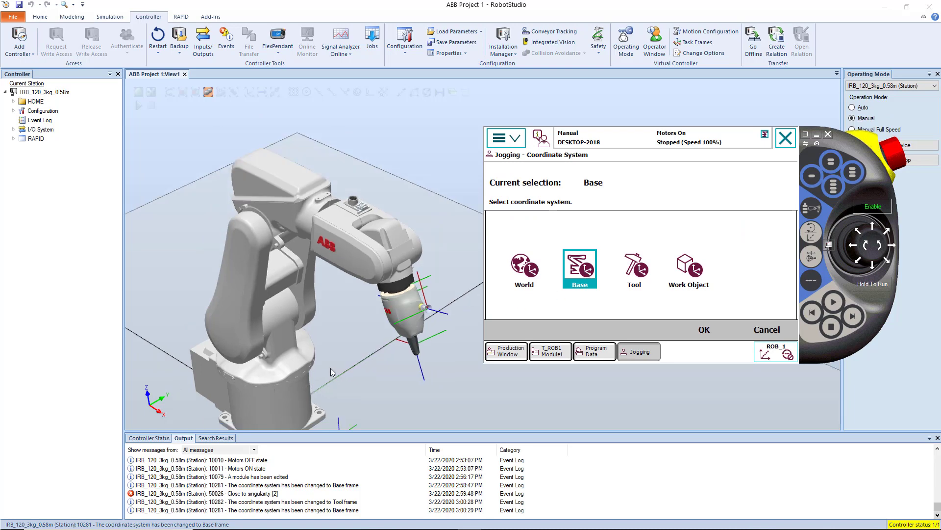
scroll(264, 419, up, 6)
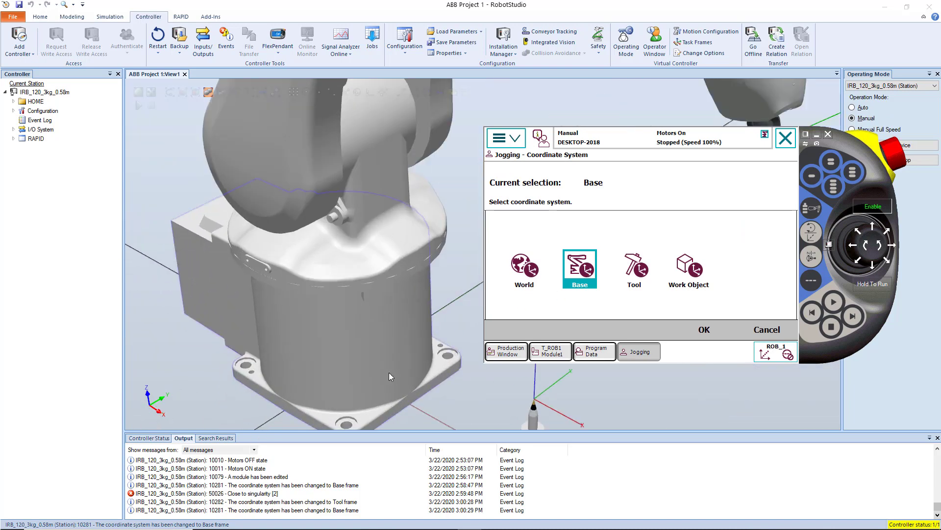
scroll(390, 372, down, 3)
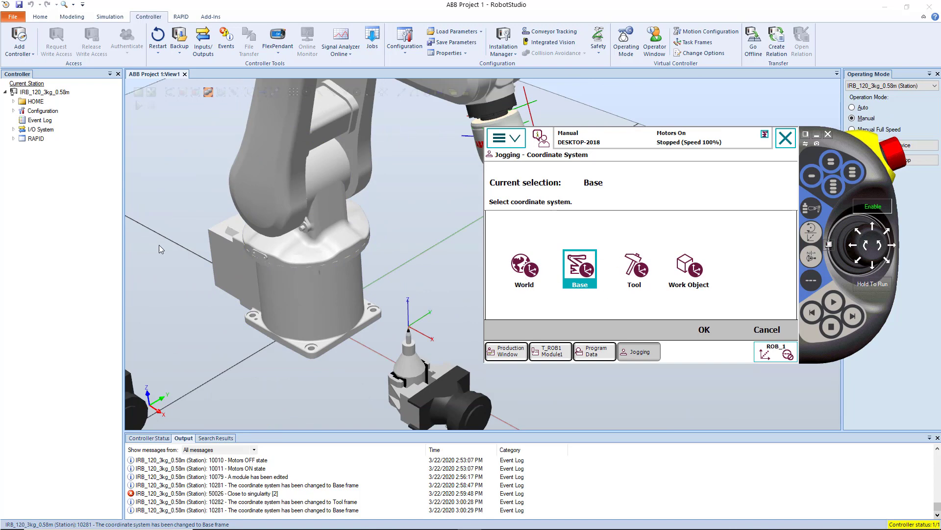
scroll(159, 245, down, 3)
scroll(333, 184, up, 5)
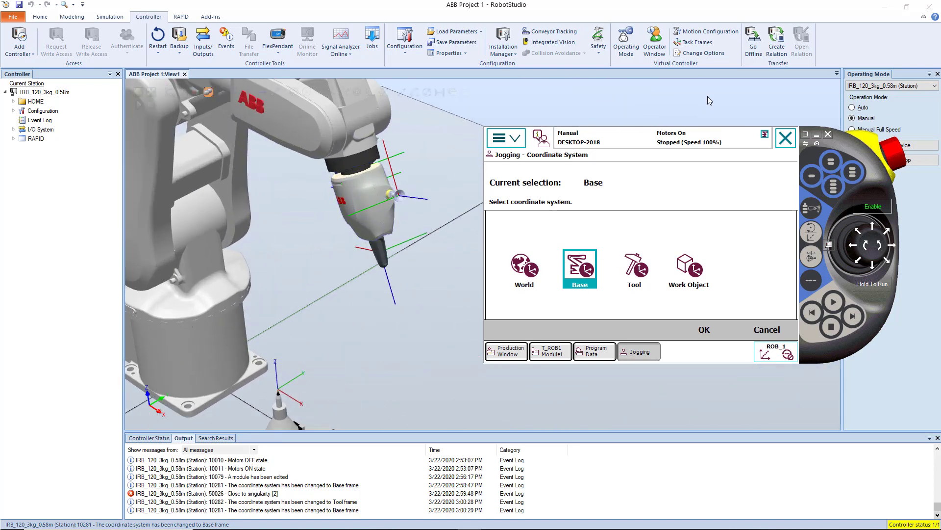
scroll(362, 193, down, 3)
scroll(369, 185, up, 6)
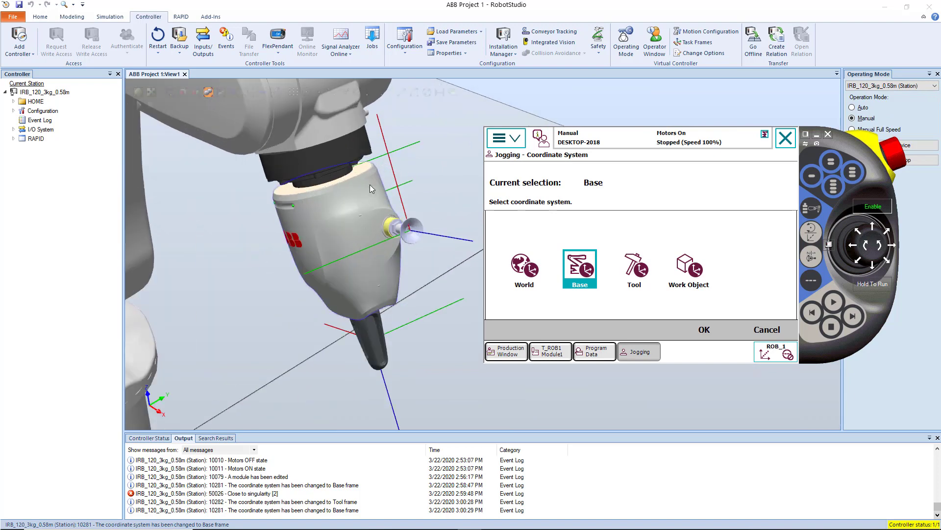
Examine the gripper's servo and vacuum tool frames and the pen frame from the side with the FlexPendant out of view.
ctrl+shift+drag(370, 196, 417, 206)
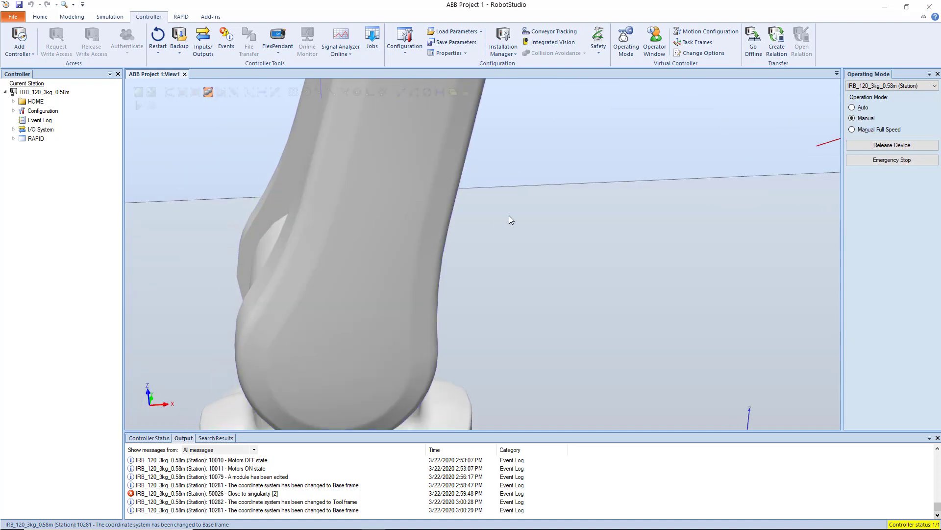
scroll(511, 219, down, 4)
scroll(412, 368, up, 4)
ctrl+drag(411, 368, 438, 295)
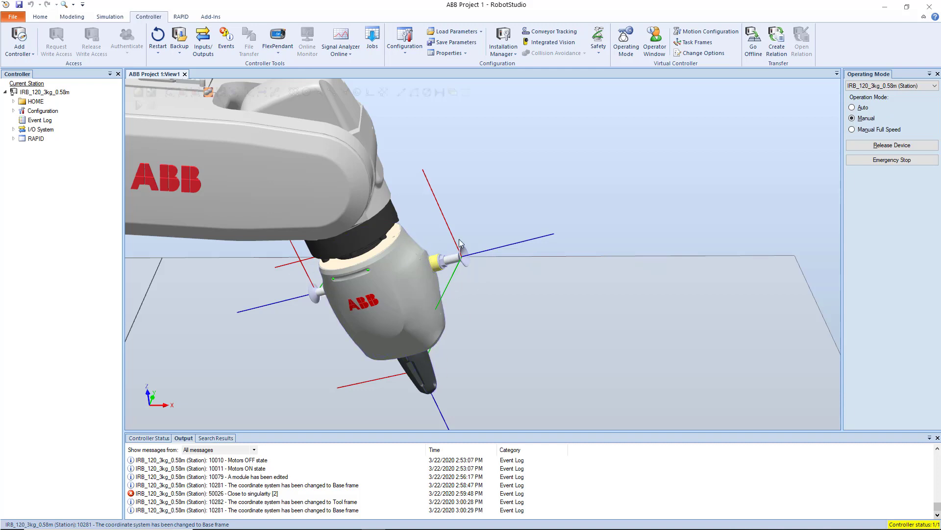
scroll(460, 243, down, 5)
scroll(389, 375, up, 4)
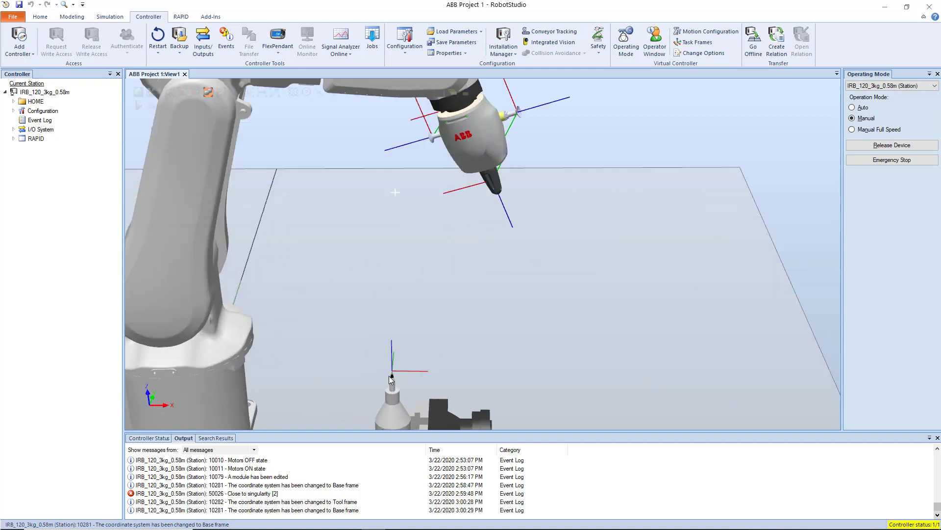
scroll(391, 375, down, 3)
scroll(392, 370, up, 2)
scroll(394, 368, down, 2)
scroll(454, 203, up, 2)
scroll(461, 294, down, 3)
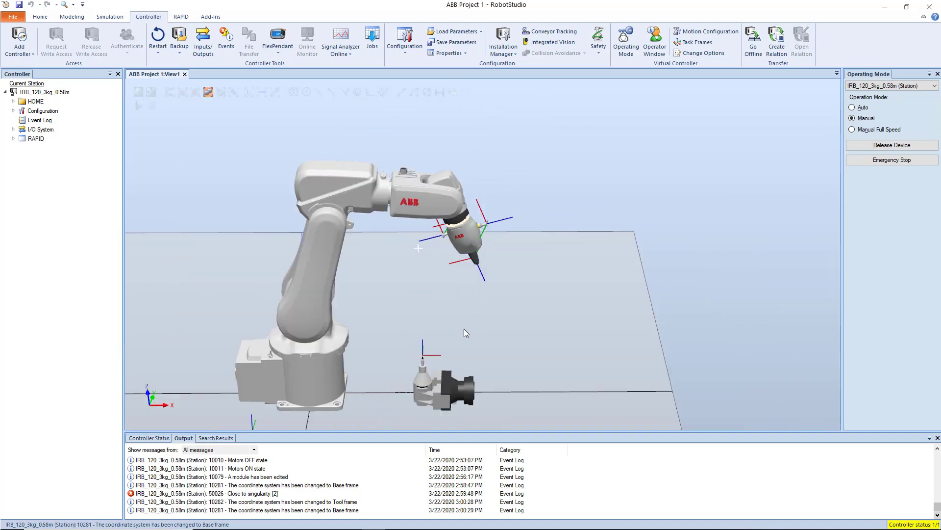
scroll(440, 360, up, 2)
scroll(440, 351, down, 2)
scroll(501, 197, up, 2)
scroll(501, 198, up, 1)
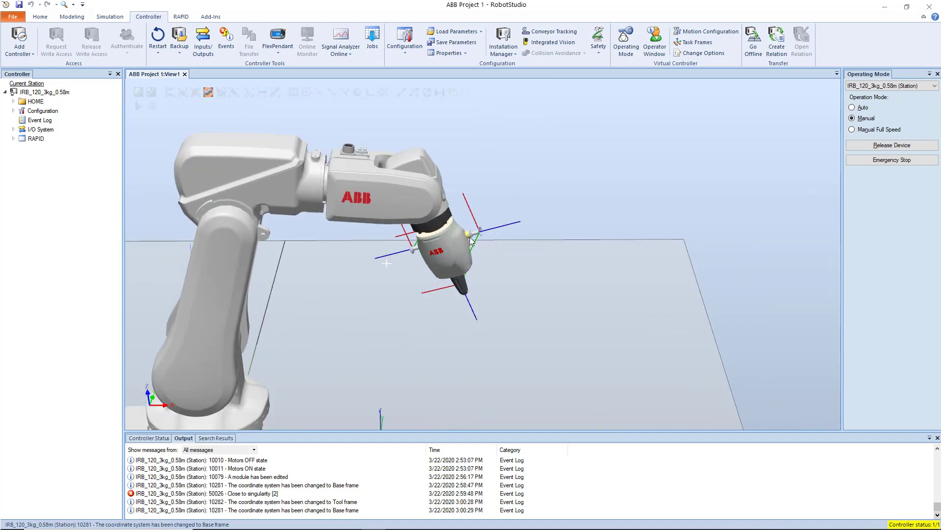
scroll(474, 242, up, 2)
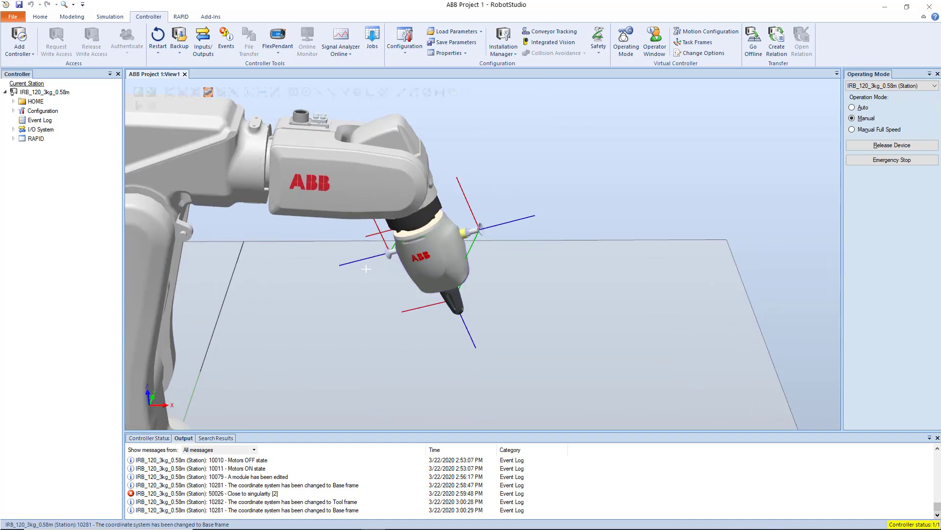
Locate the outer suction cup among the Smart Gripper's links in the station layout.
click(469, 233)
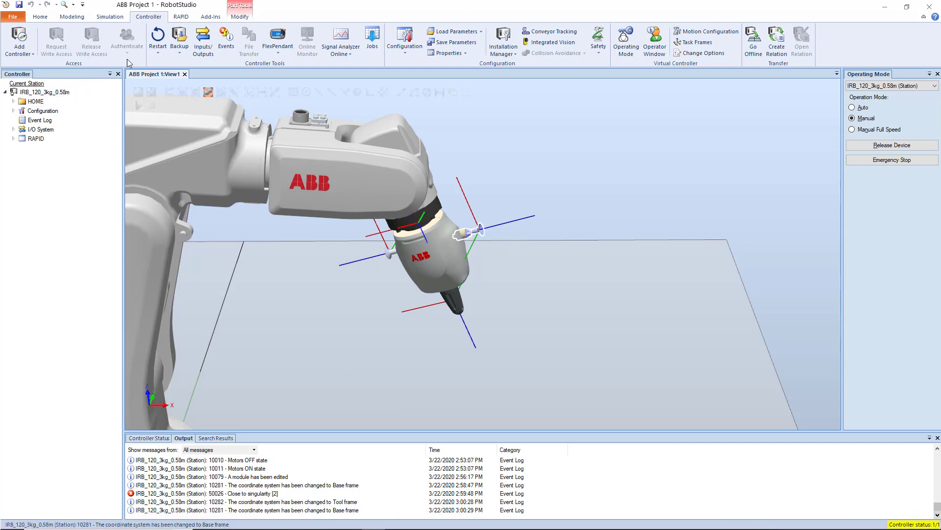
click(40, 17)
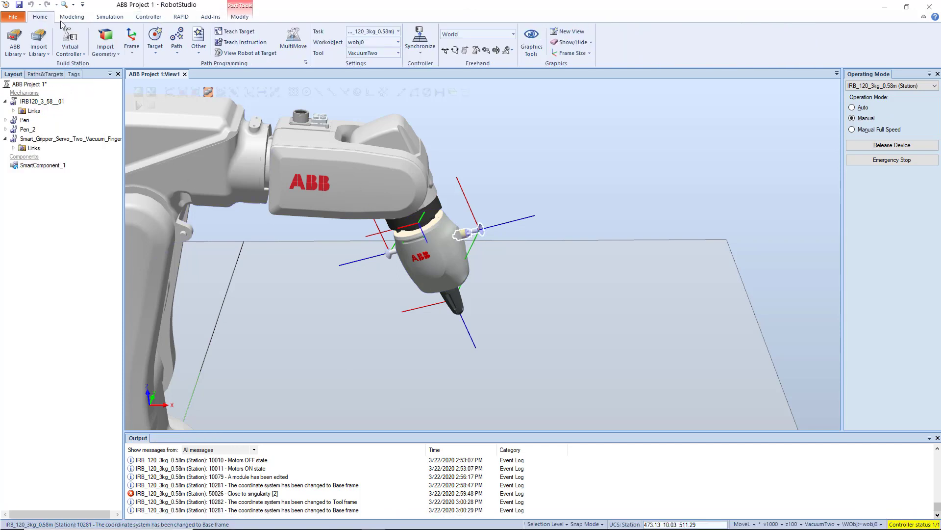
click(13, 139)
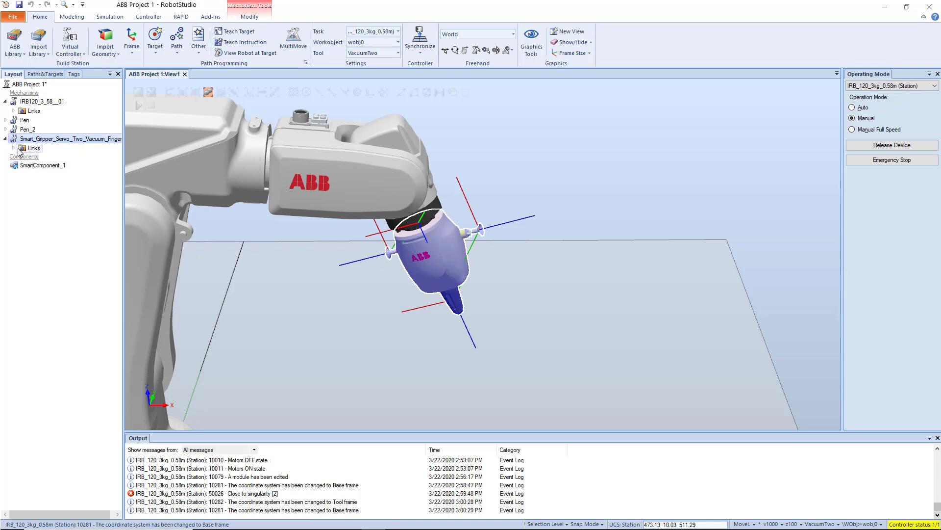
click(13, 148)
click(48, 166)
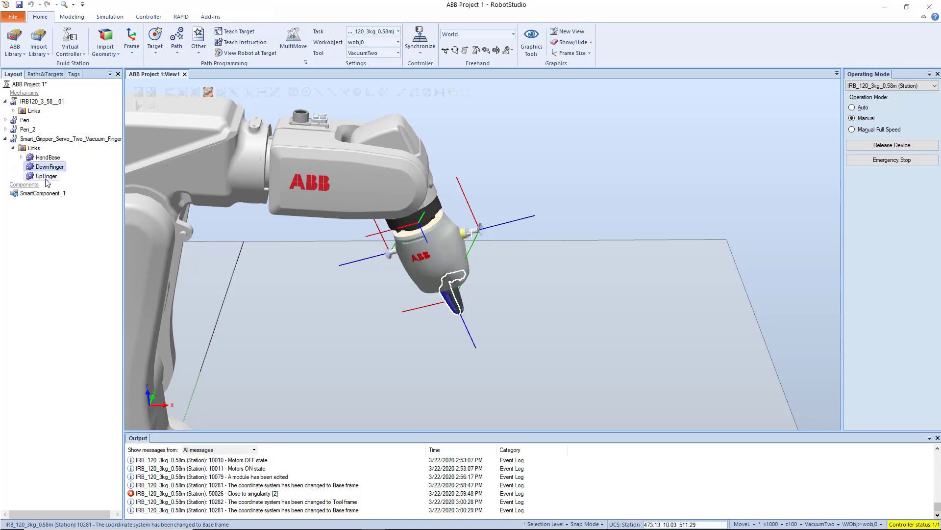
click(469, 233)
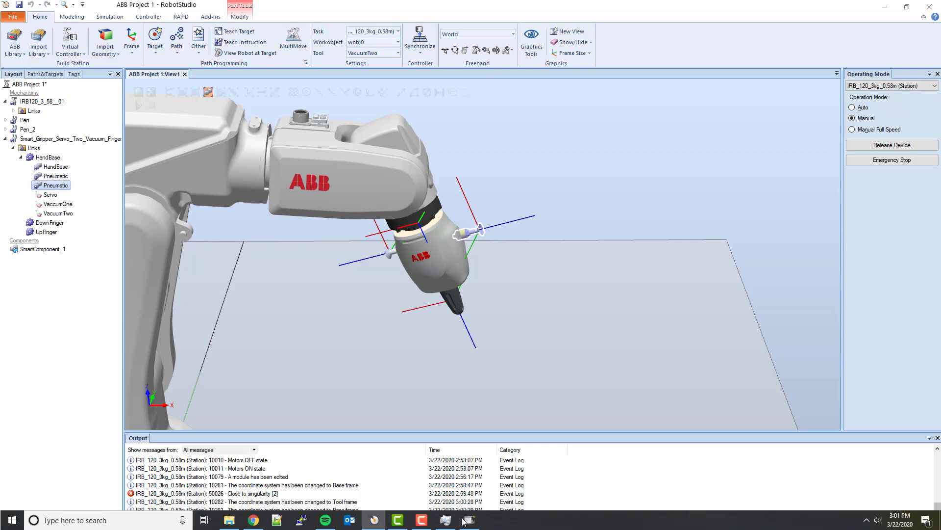
Bring back the FlexPendant and set the jogging coordinate system to Tool.
click(464, 520)
click(640, 271)
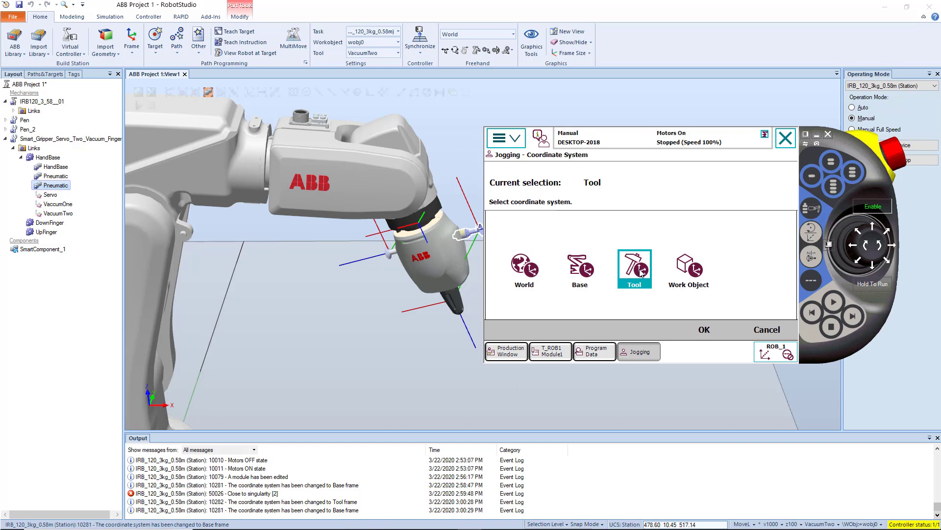
click(703, 329)
click(601, 229)
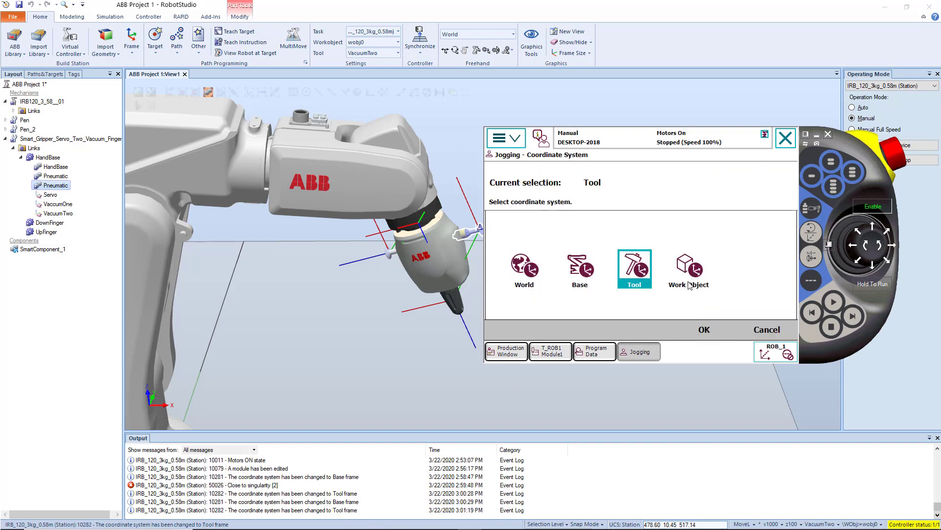
click(778, 336)
Select VaccumOne as the jogging tool and jog the robot linearly to about X 360 mm, Y 45 mm and Z 464 mm.
click(594, 241)
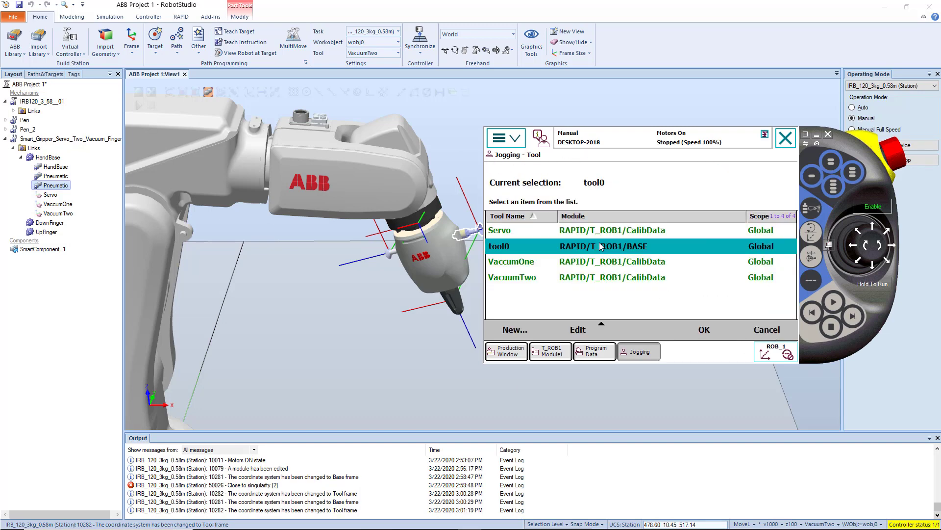
click(554, 262)
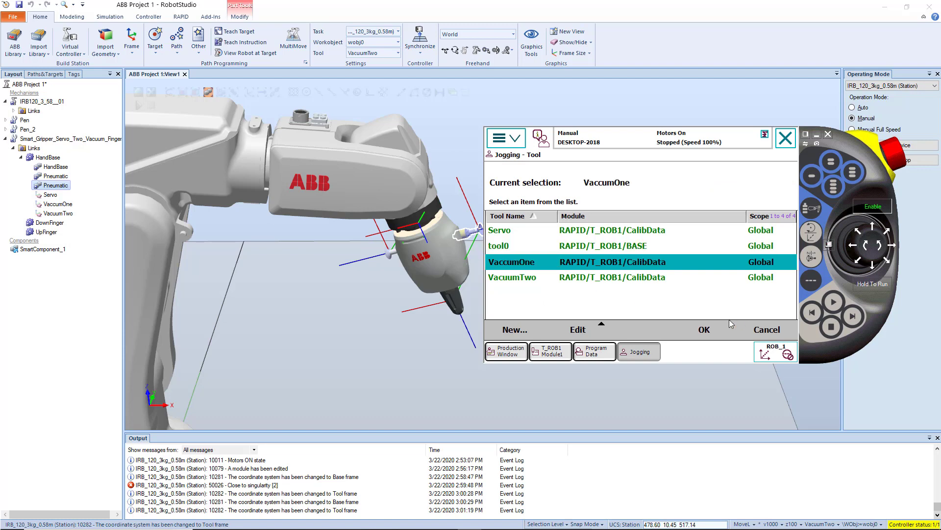
click(704, 329)
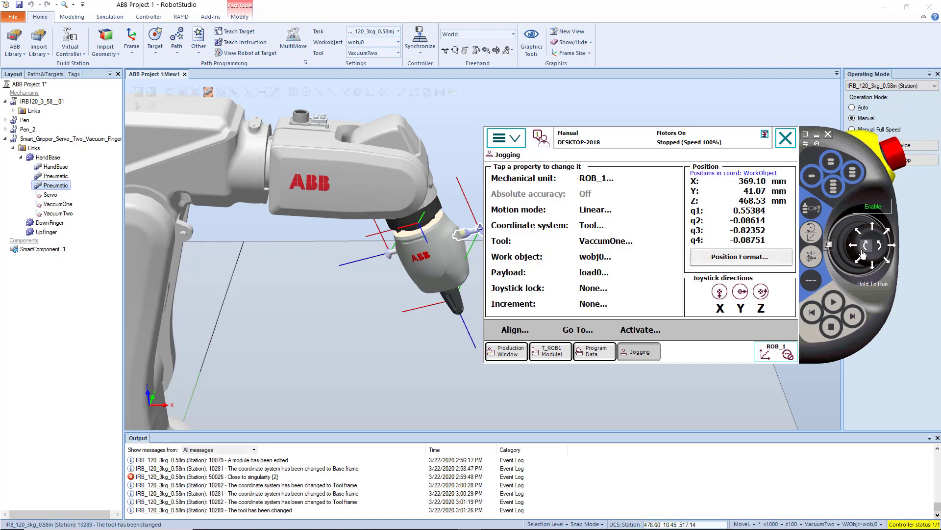
mouse_move(863, 251)
mouse_down()
mouse_move(886, 245)
mouse_move(869, 249)
mouse_up()
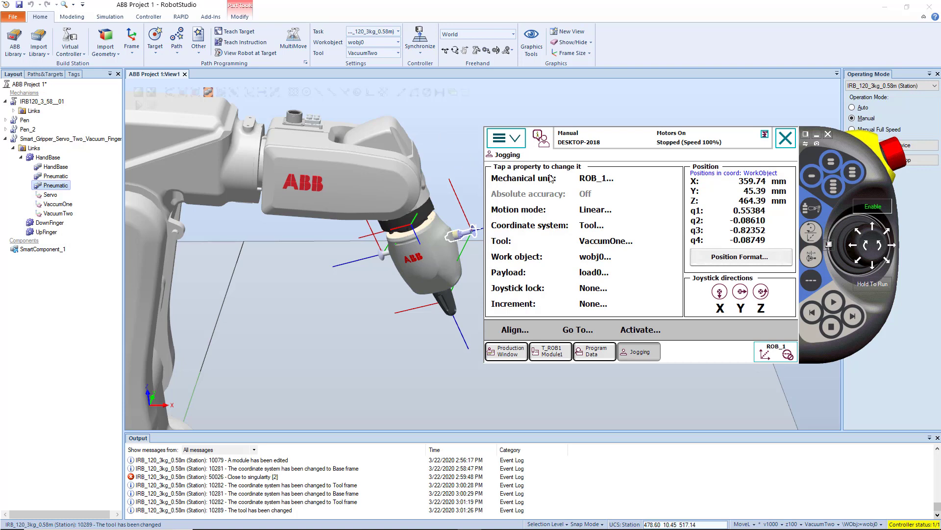
Set the jogging coordinate system back to Base.
click(597, 229)
click(581, 267)
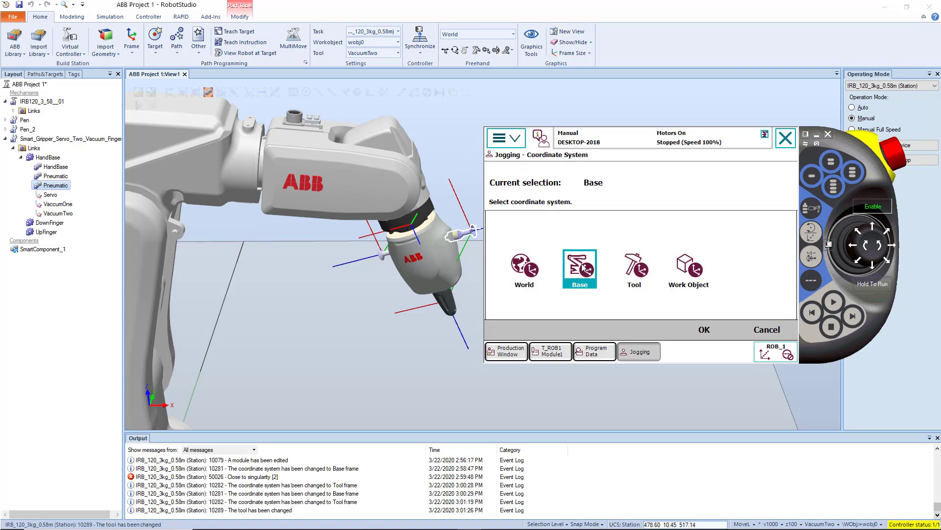
click(704, 330)
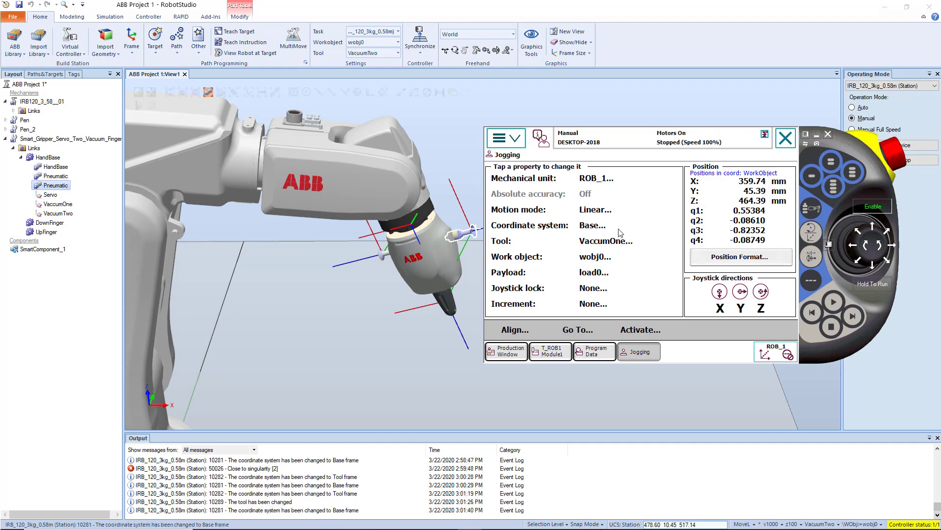
Set the motion mode to Reorient and jog the gripper around the VaccumOne tool point to about q1 0.47 and q3 -0.87.
click(592, 211)
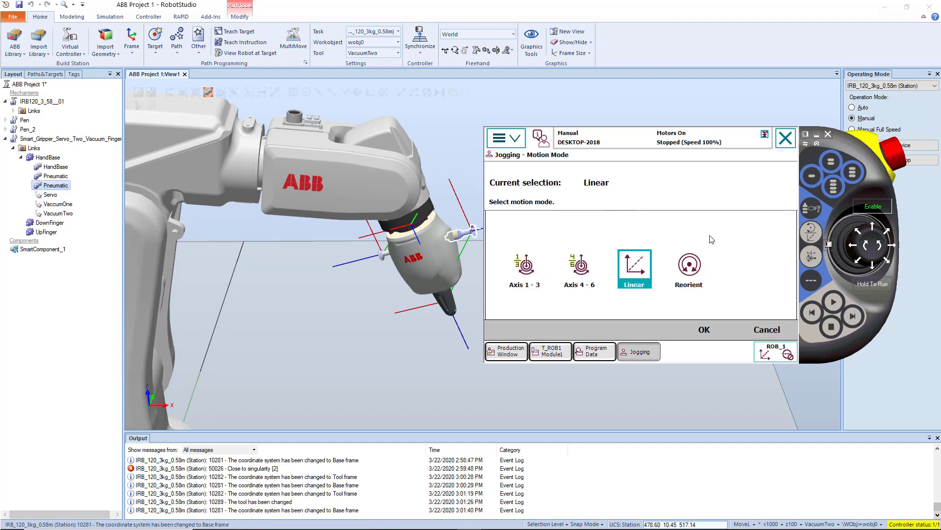
click(692, 275)
click(708, 332)
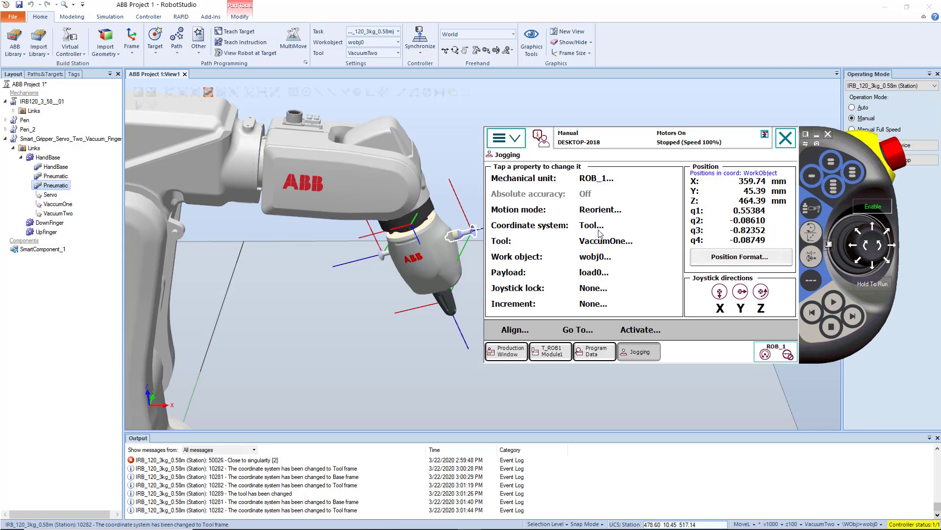
scroll(151, 241, down, 3)
scroll(445, 244, up, 9)
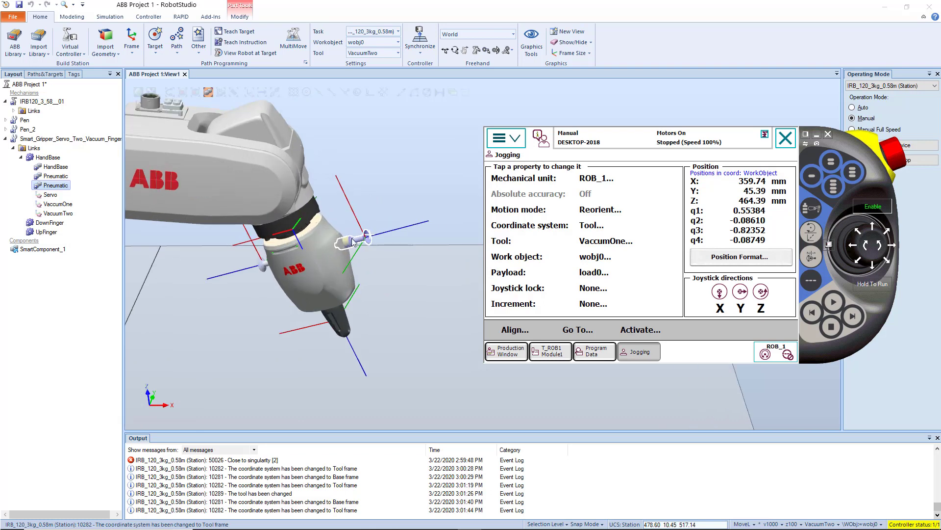
scroll(369, 244, down, 2)
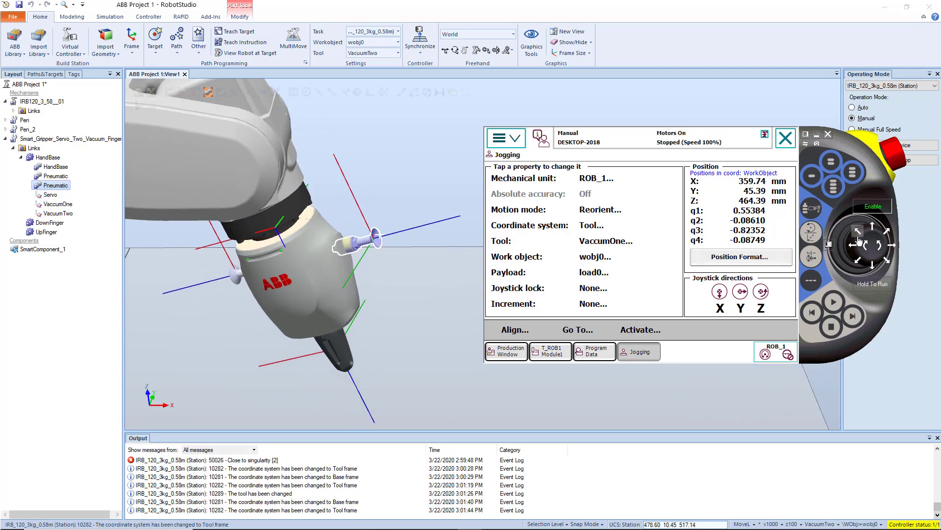
drag(875, 250, 851, 247)
scroll(341, 289, up, 2)
scroll(335, 252, down, 3)
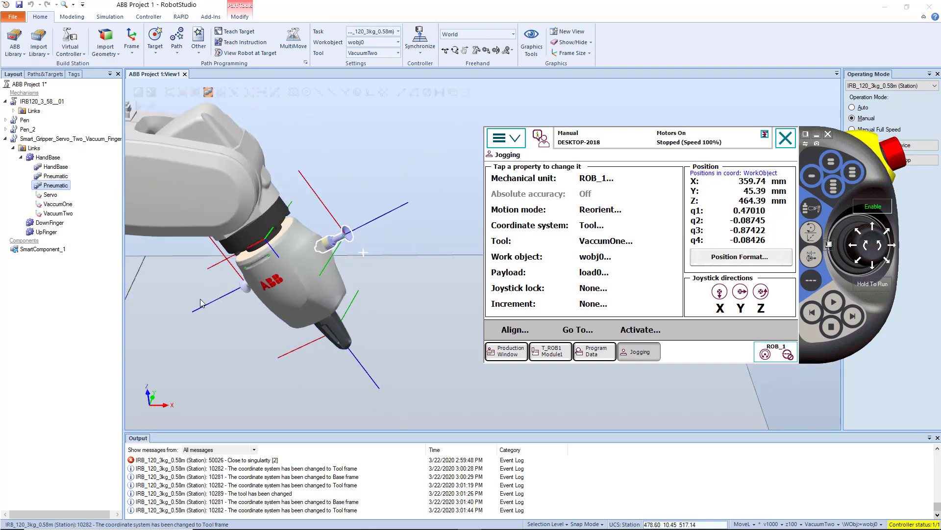
Examine the VaccumOne tool frame at the centre of the suction cup up close, then bring back the FlexPendant with its screen showing.
scroll(334, 251, up, 5)
scroll(406, 243, down, 3)
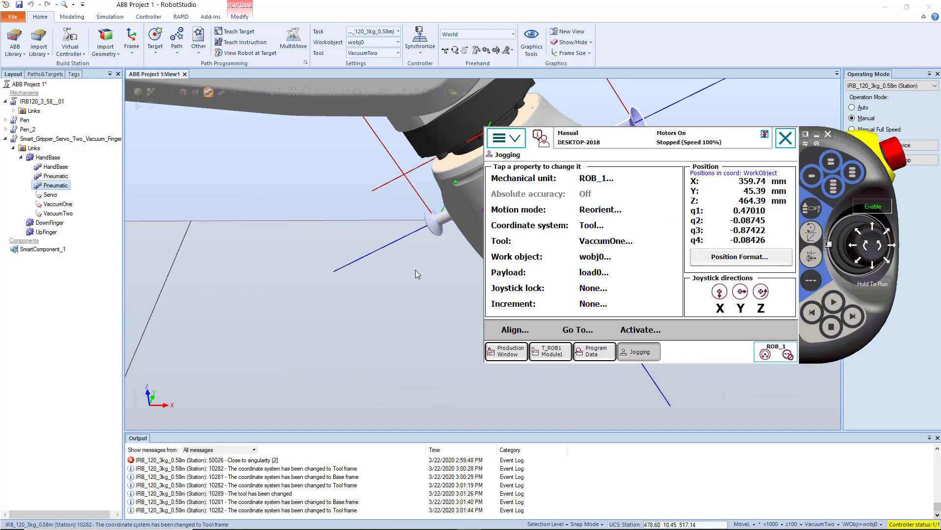
ctrl+shift+drag(416, 270, 430, 259)
ctrl+shift+drag(552, 208, 446, 349)
scroll(552, 219, up, 5)
ctrl+shift+drag(553, 225, 555, 223)
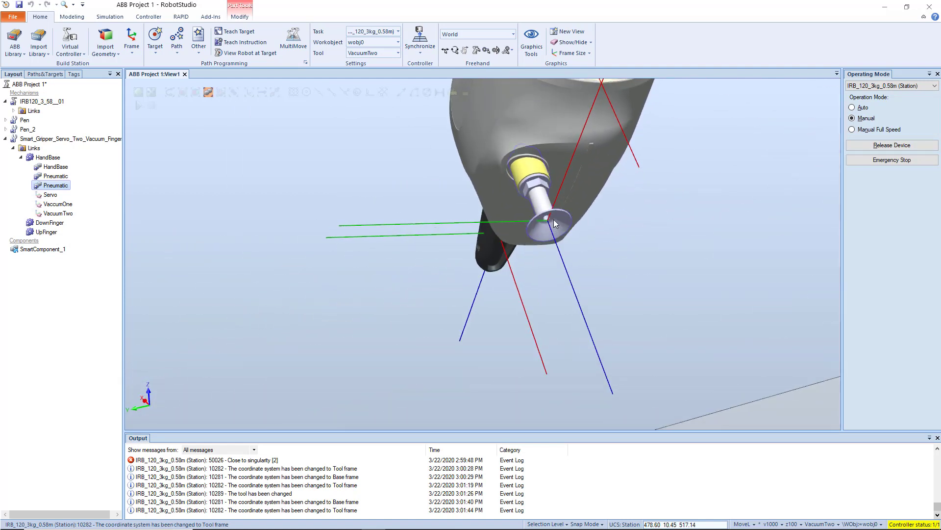
scroll(555, 224, up, 4)
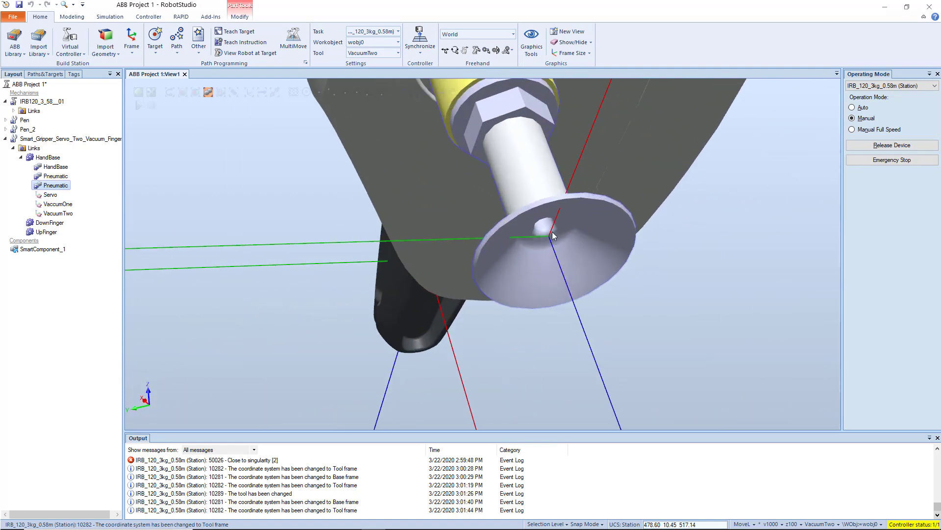
click(470, 519)
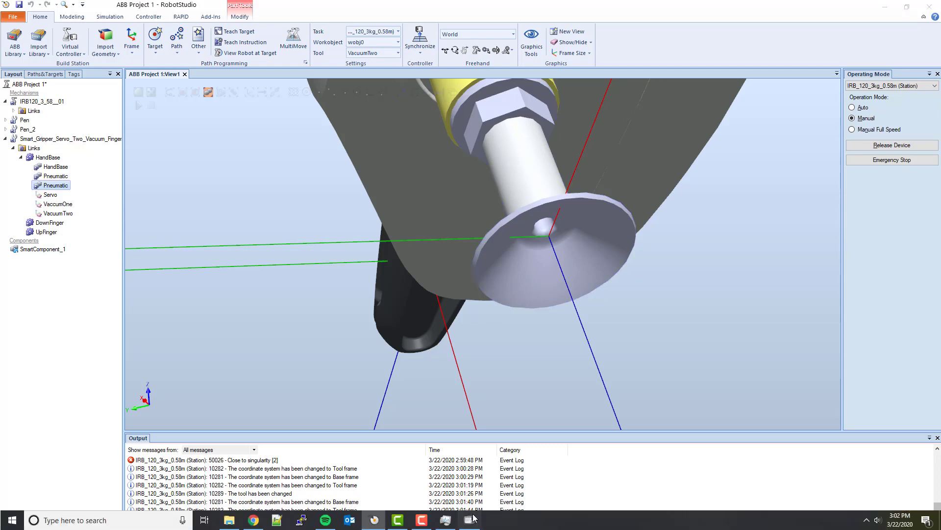
click(806, 133)
scroll(556, 241, down, 2)
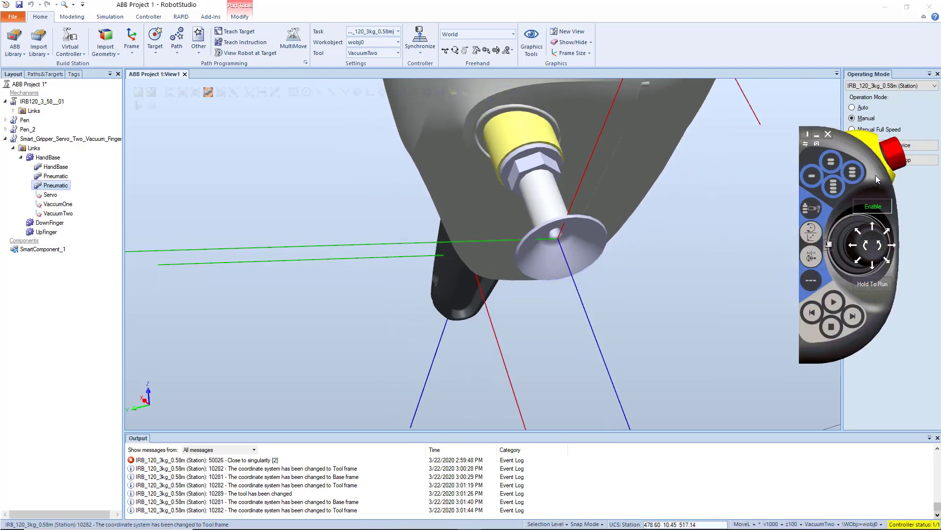
click(806, 133)
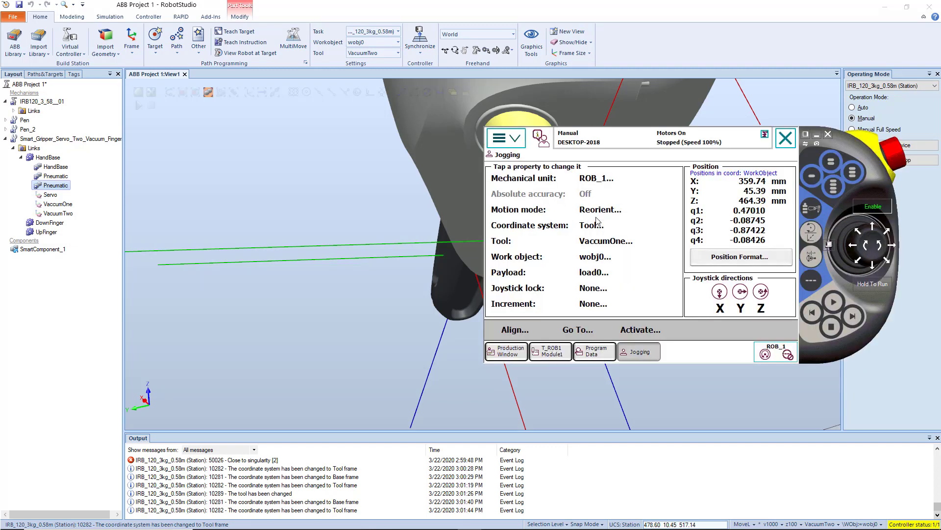
Switch the jogging motion mode to Linear and back to Reorient to compare the coordinate systems they use.
click(600, 211)
click(632, 271)
click(703, 327)
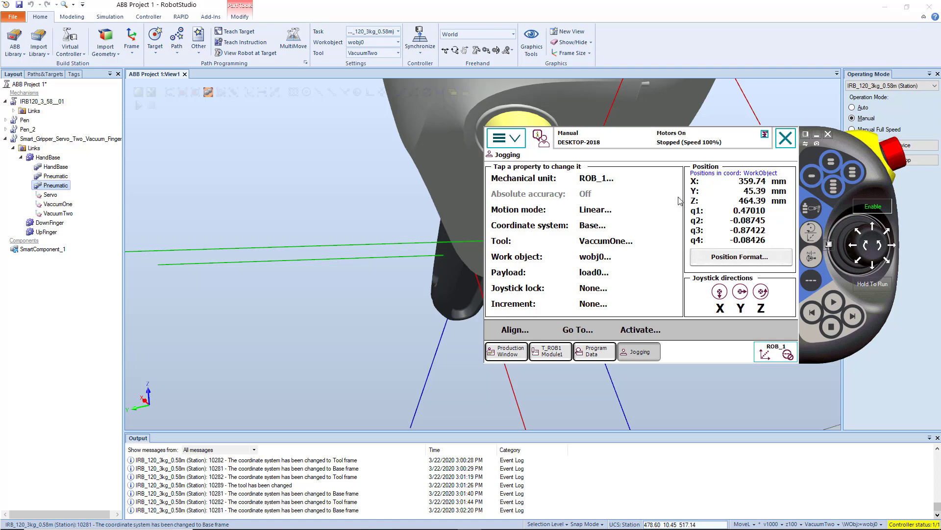
click(596, 210)
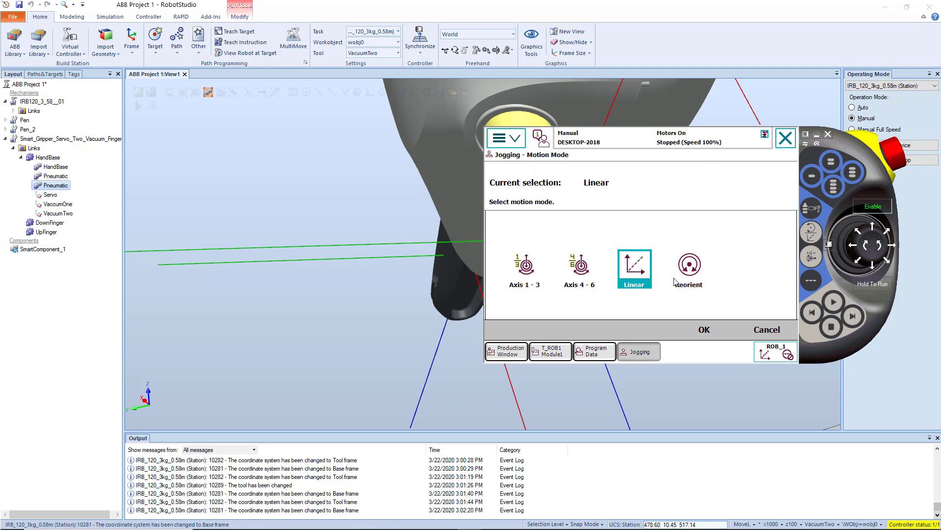
click(686, 272)
click(706, 329)
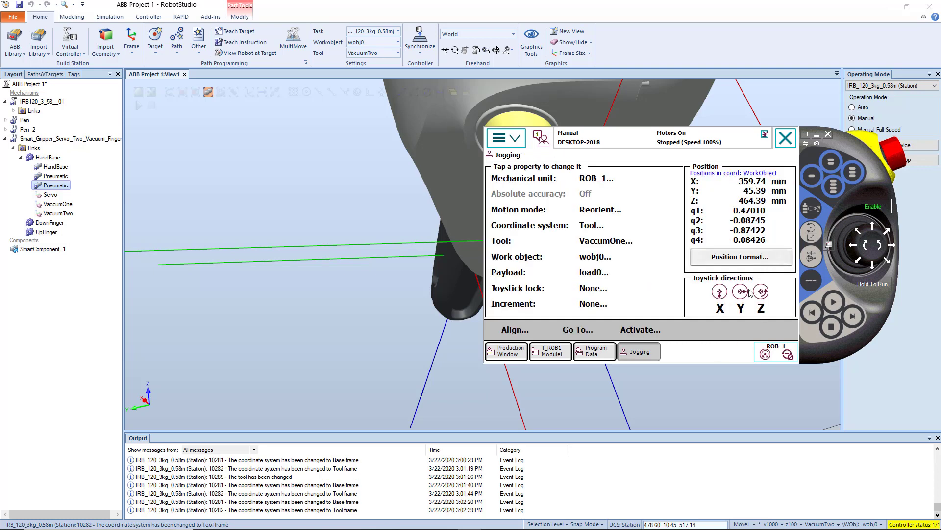
Jog the gripper in Reorient mode around the VaccumOne tool point to about q1 0.36, q2 -0.41 and q3 -0.84.
click(805, 134)
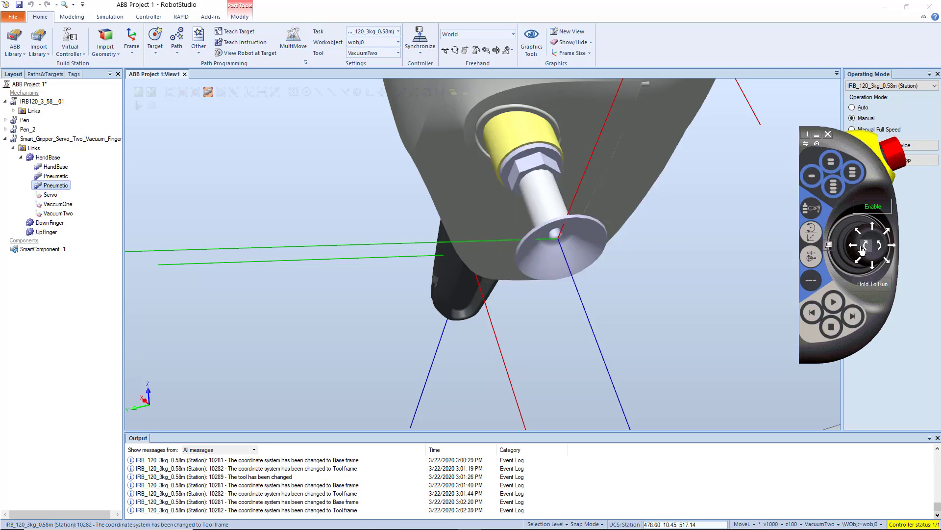
drag(854, 251, 896, 248)
click(899, 240)
key(alt+Tab)
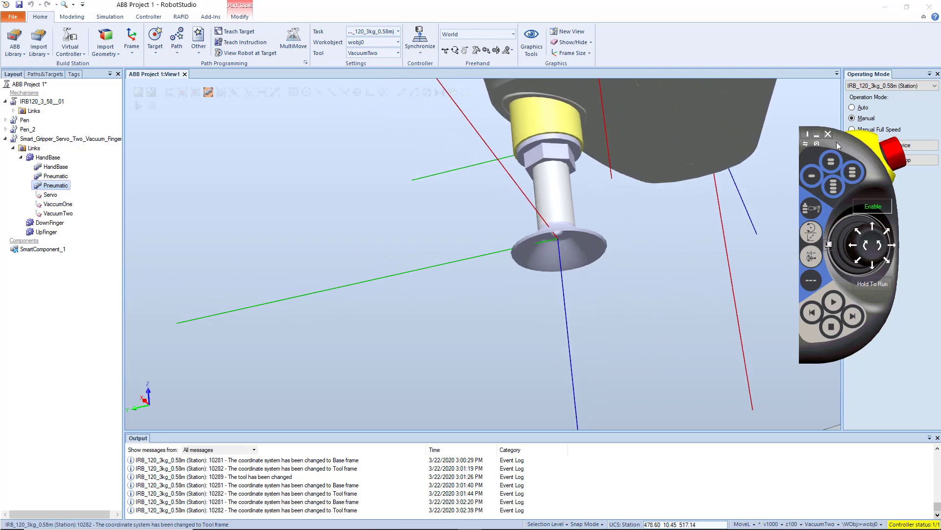
Expand the FlexPendant screen and set the jogging motion mode to Linear.
click(810, 134)
click(630, 210)
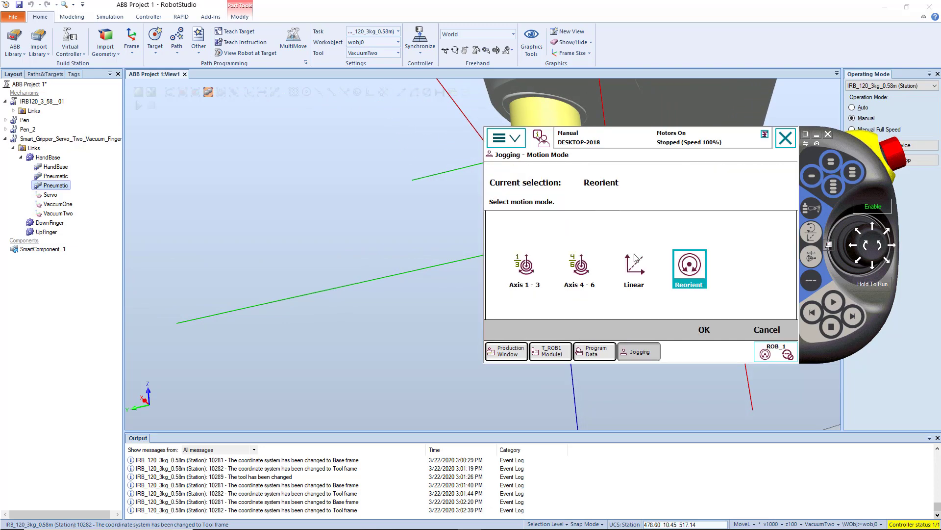
click(634, 264)
click(704, 329)
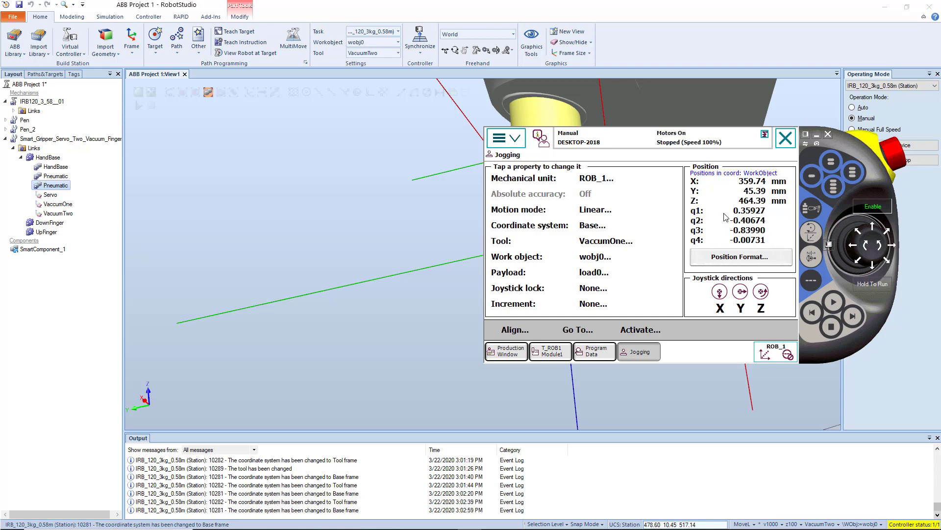
Move the FlexPendant clear of the gripper and examine the pose of the whole robot.
drag(858, 146, 440, 183)
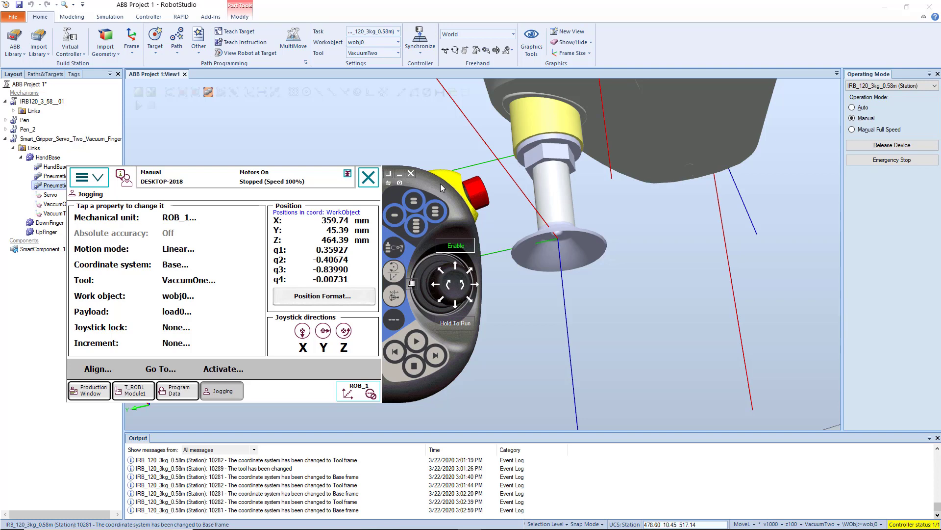
scroll(520, 242, down, 3)
scroll(519, 243, down, 5)
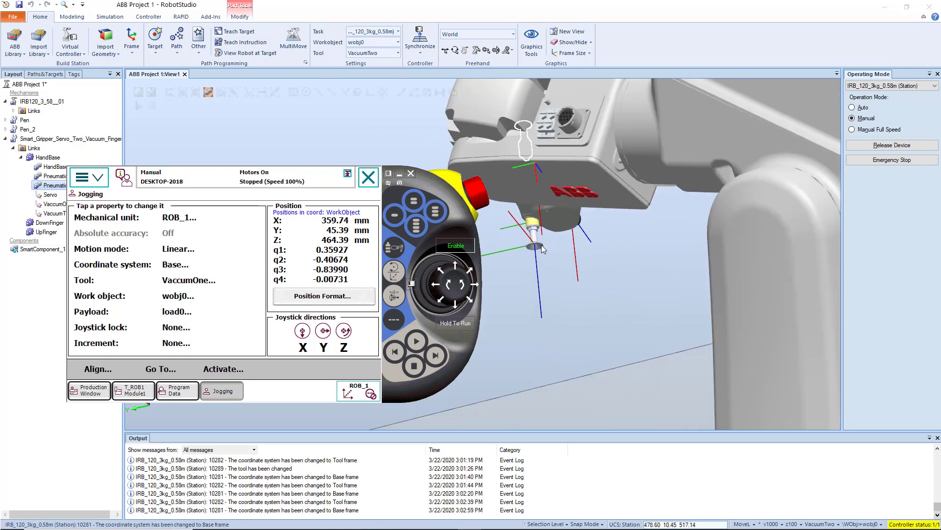
ctrl+drag(549, 244, 520, 357)
scroll(563, 277, down, 2)
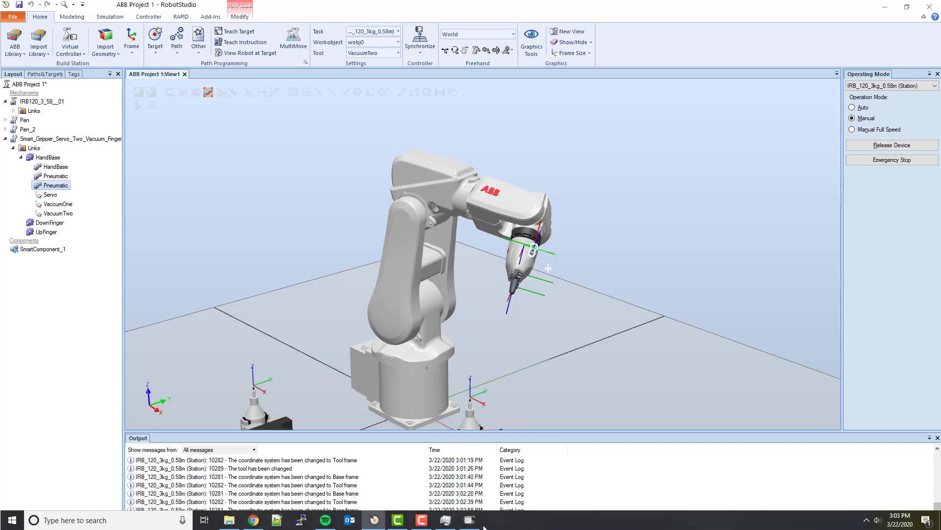
Bring back the FlexPendant and switch to the scientific Calculator, placing it beside the pendant's position values.
click(469, 524)
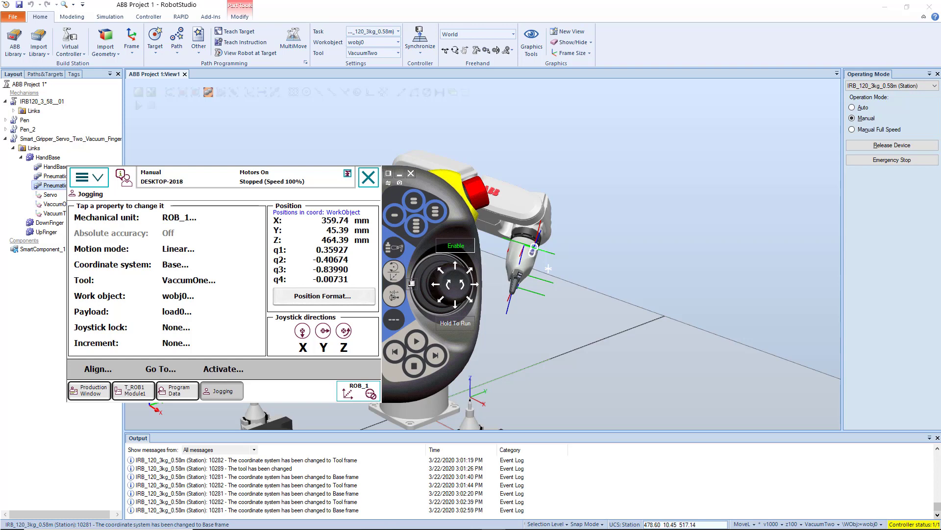
drag(354, 167, 627, 100)
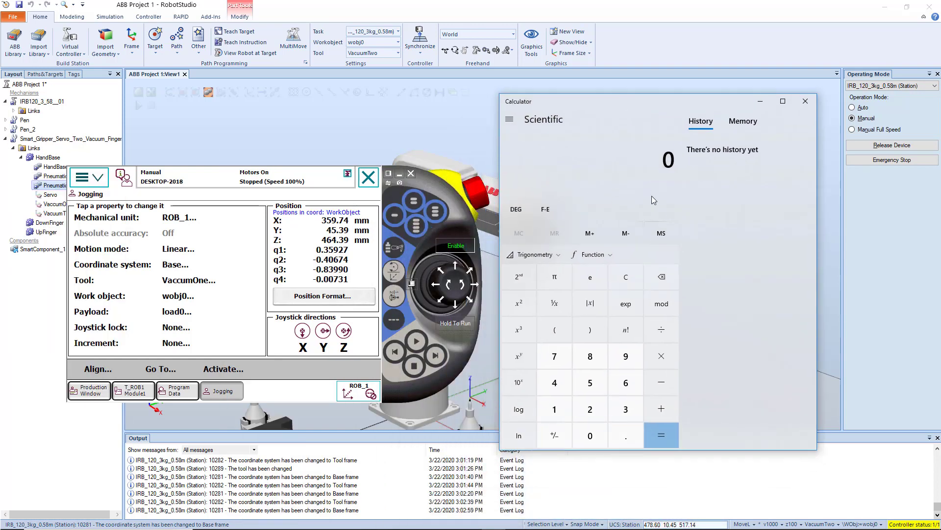
text(0.359)
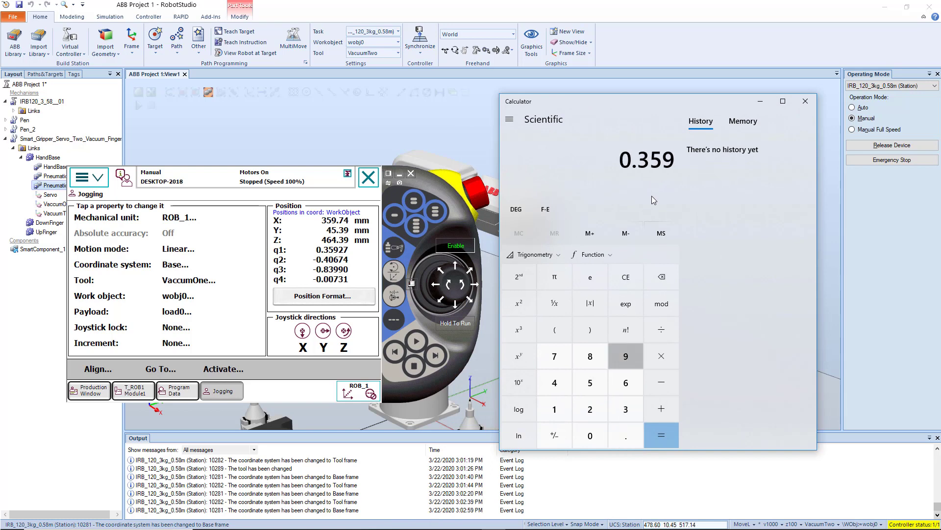
text(27)
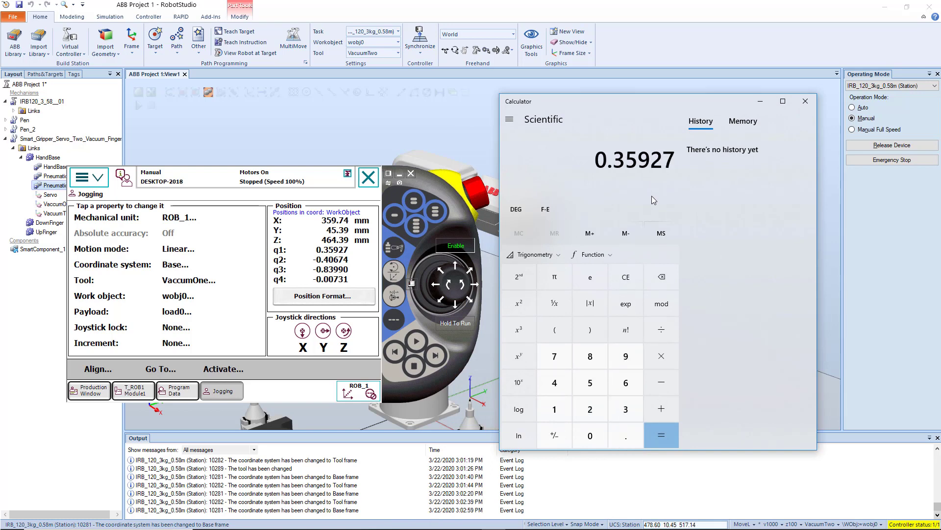
text(*2+.)
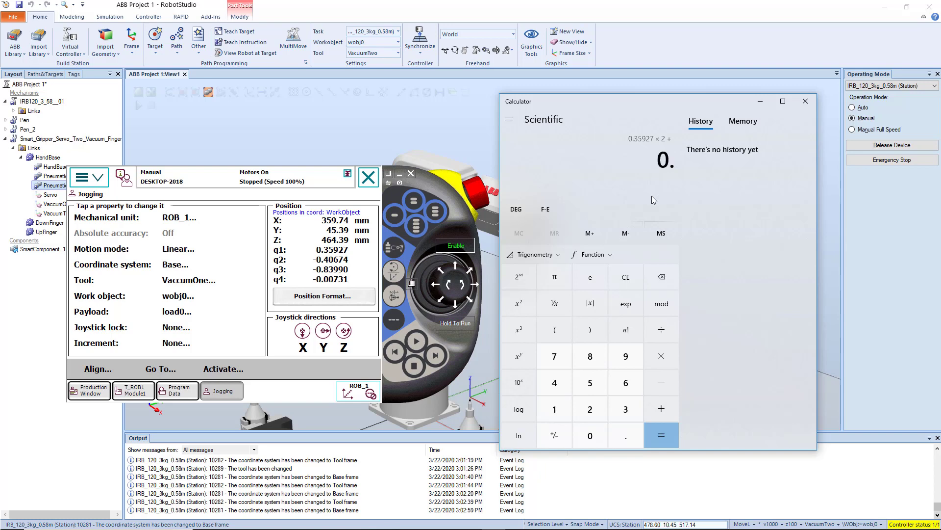
text(40674)
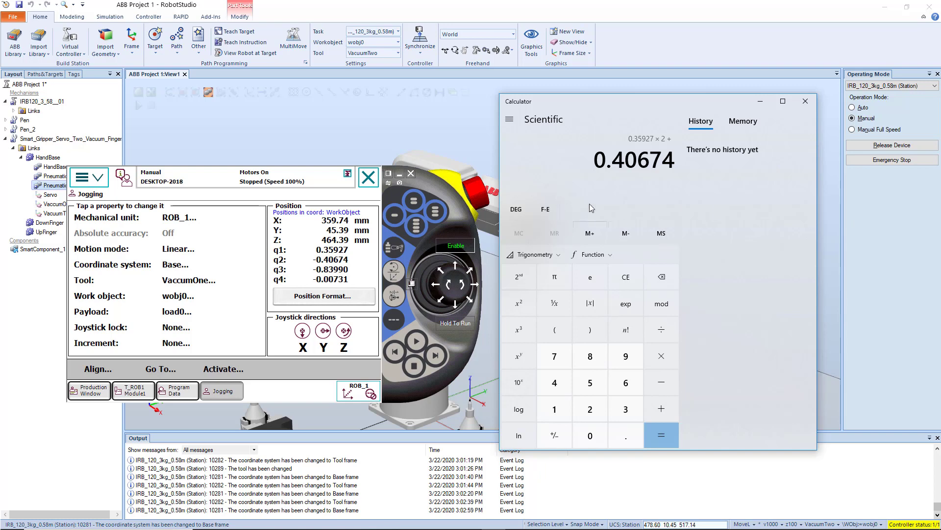
key(Delete)
key(Return)
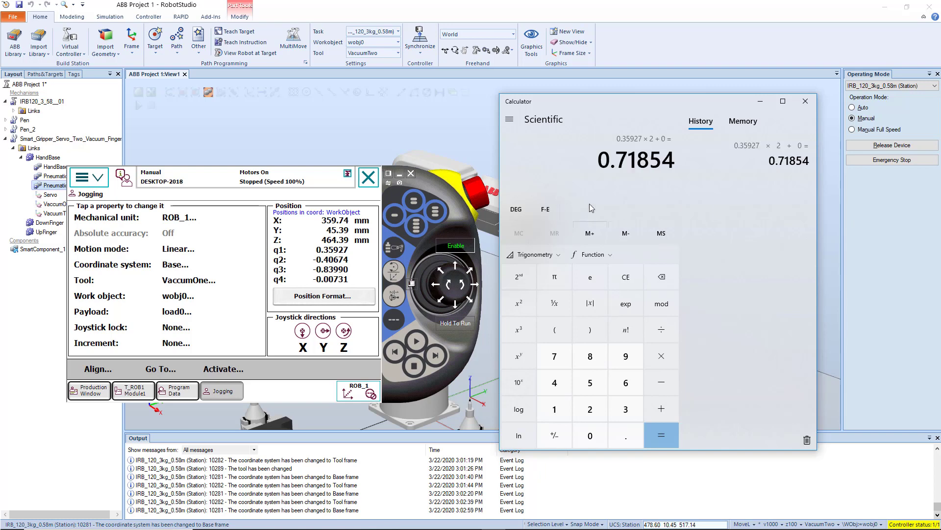
key(Escape)
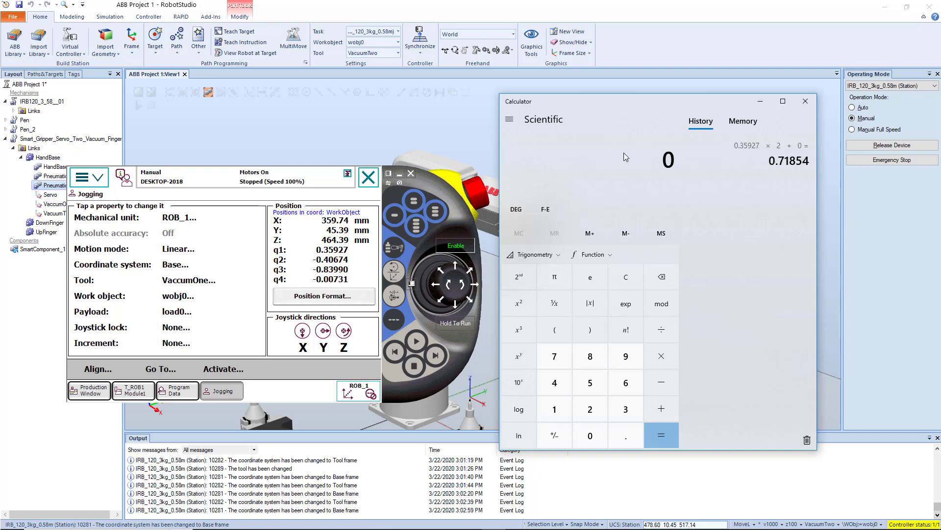
Calculate the square of q1 (0.35927) plus the square of q2 (0.40674) in the Calculator.
text(.35927)
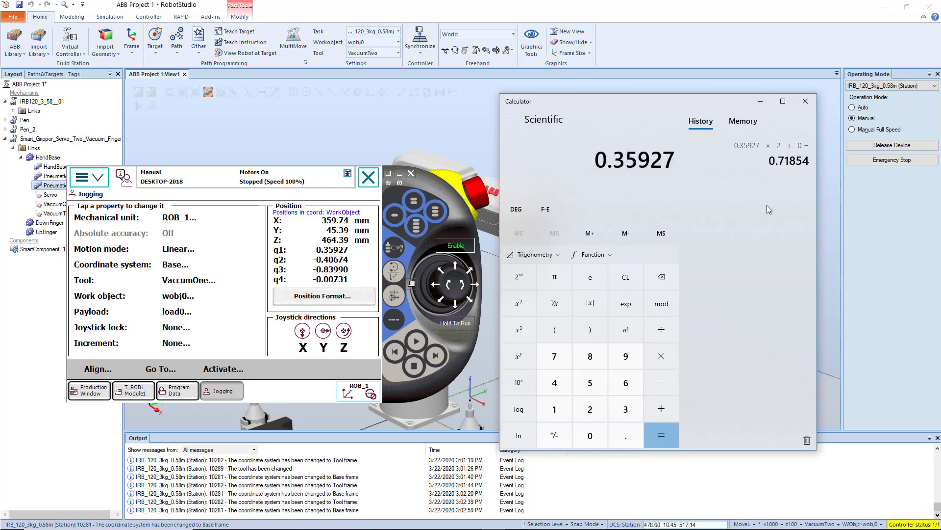
click(528, 307)
text(+)
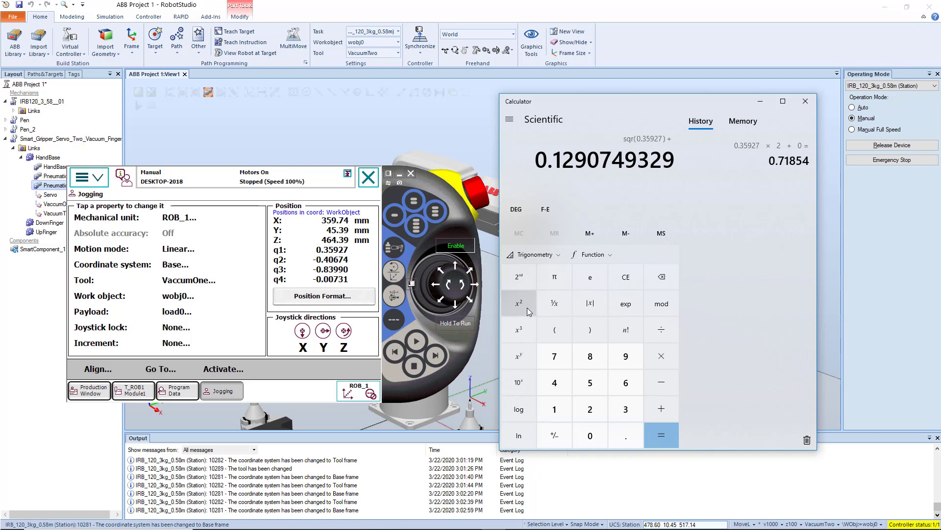
text(0.40)
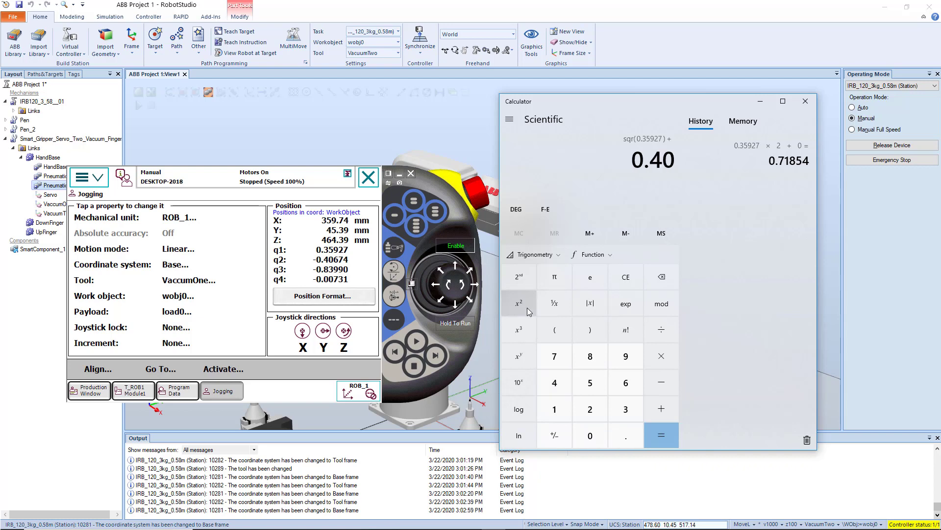
text(674)
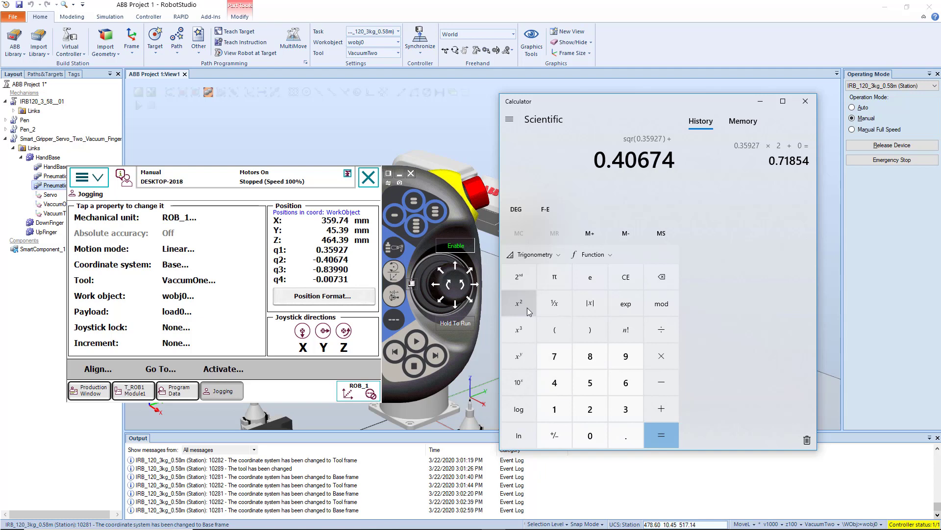
click(528, 308)
Add the squares of q3 (0.83990) and q4 (0.00731) and compute the quaternion's sum of squares.
text(+0.8)
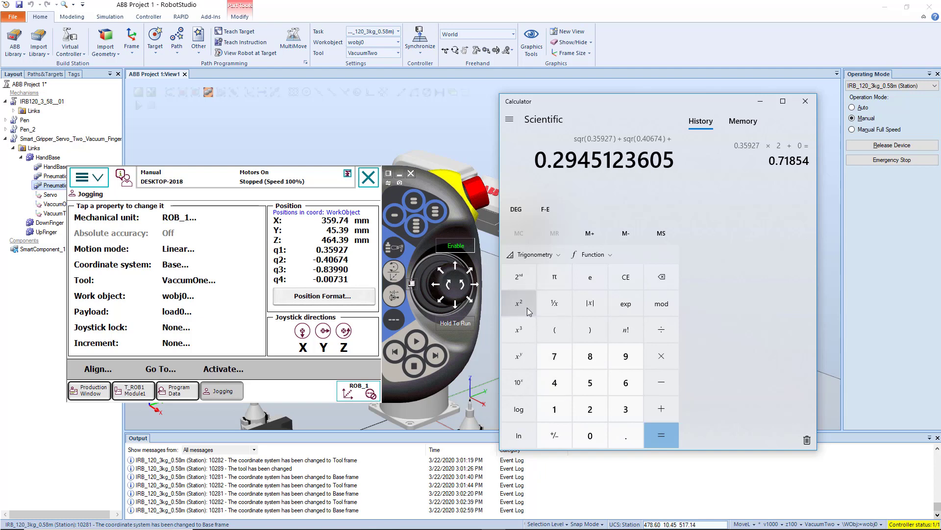
text(3990)
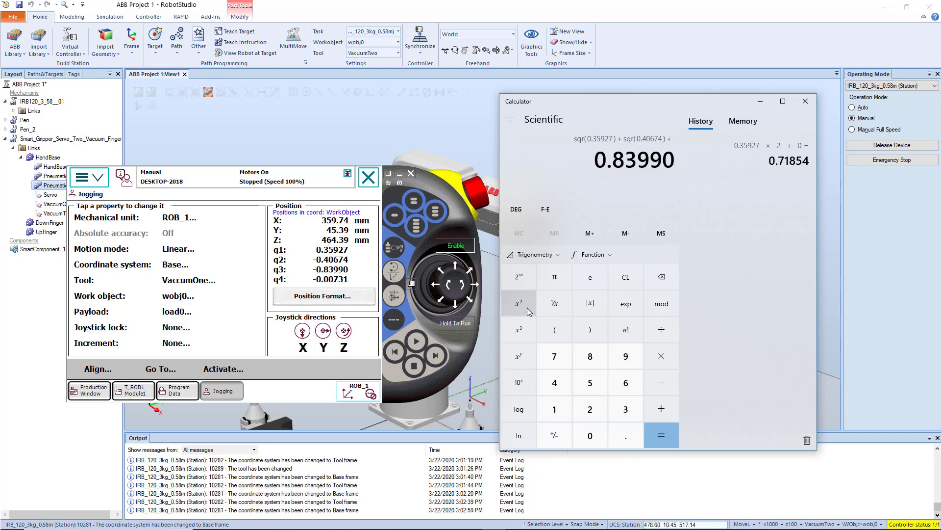
click(527, 307)
text(+ sqr(0.00)
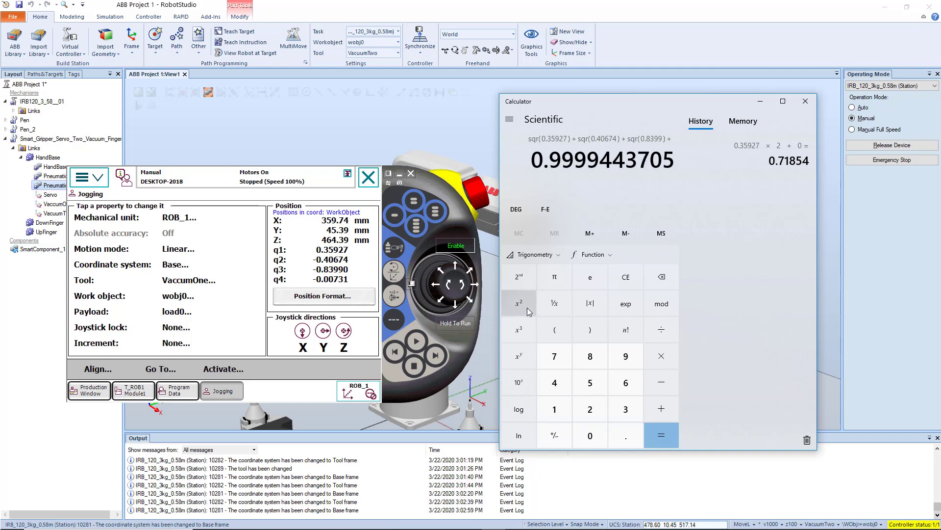
text(731)
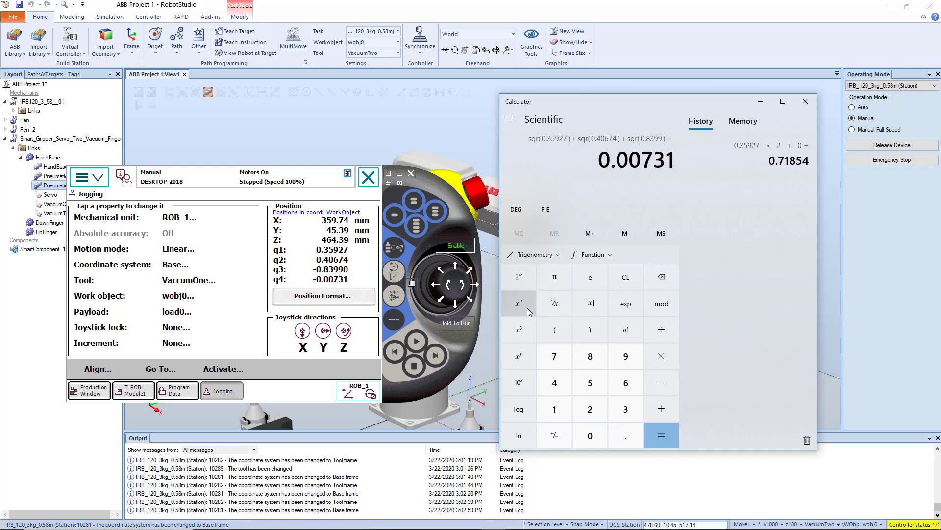
click(533, 305)
key(Return)
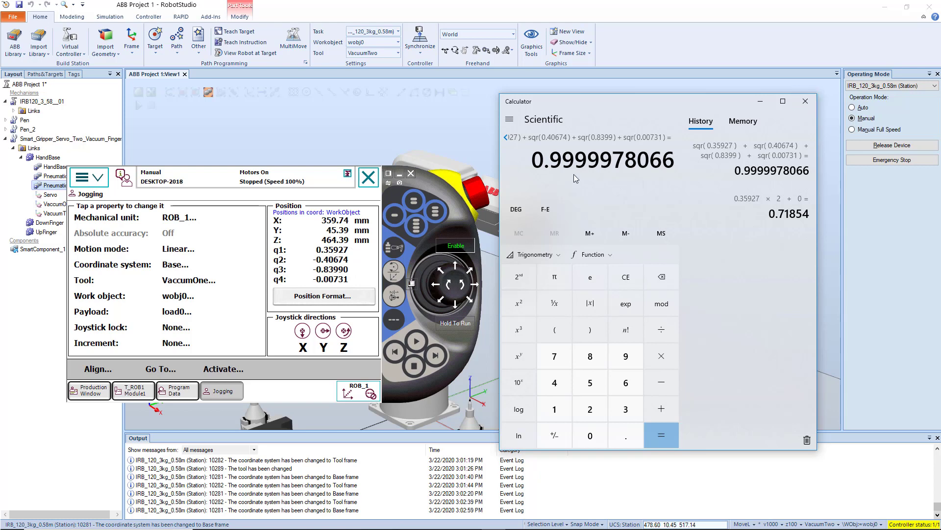
Close the Calculator and move the FlexPendant away from the robot arm and base.
click(806, 102)
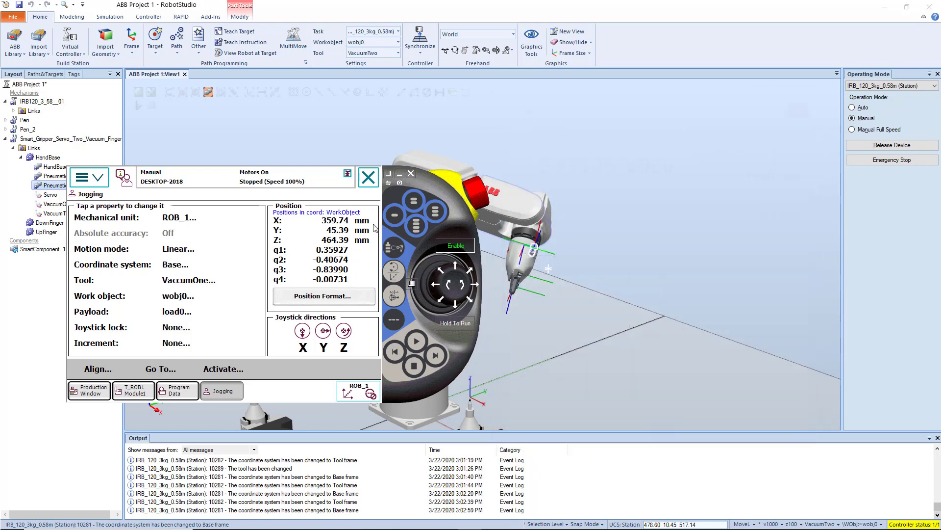
drag(459, 216, 893, 67)
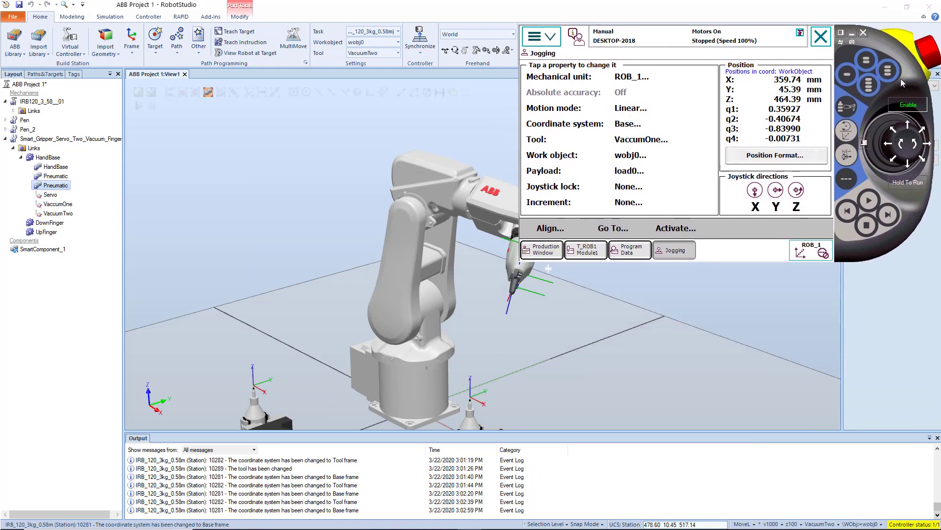
Bring back the FlexPendant and look over the motion mode options, leaving the mode at Linear.
ctrl+drag(521, 387, 436, 375)
click(452, 520)
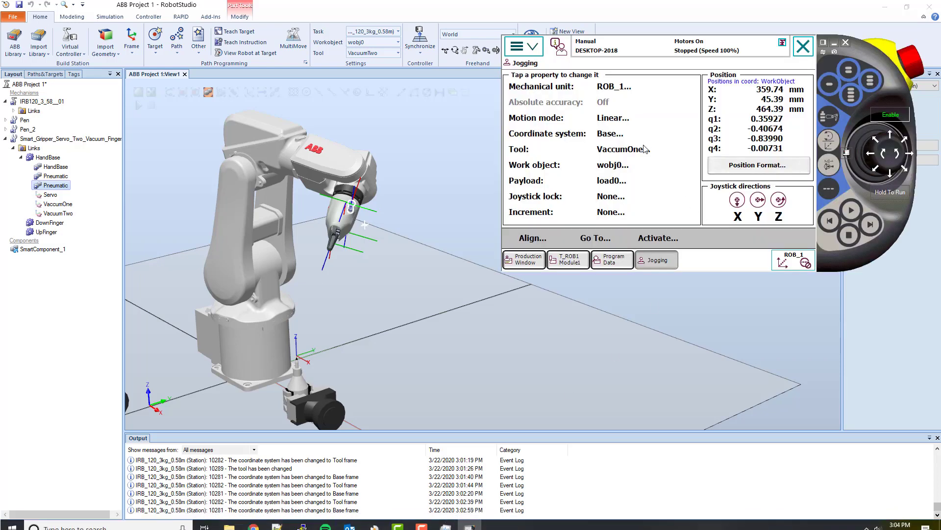
click(602, 118)
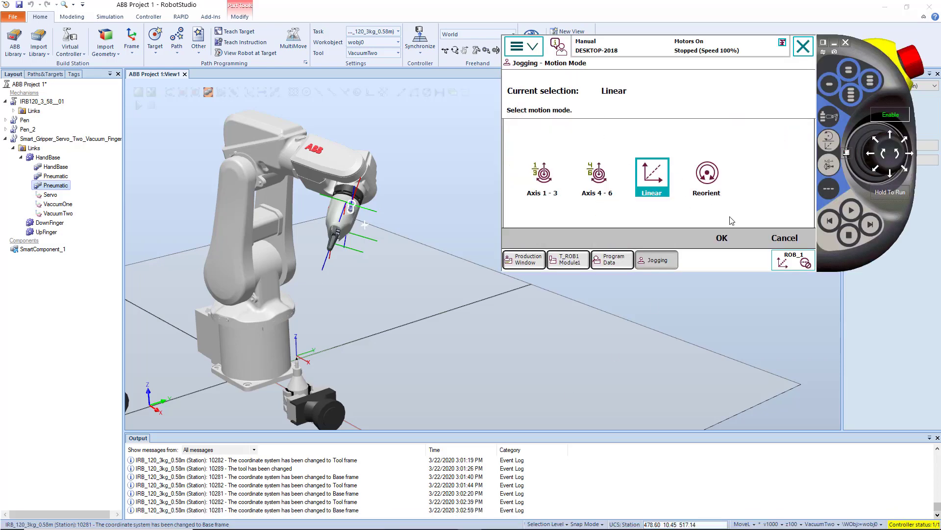
click(782, 239)
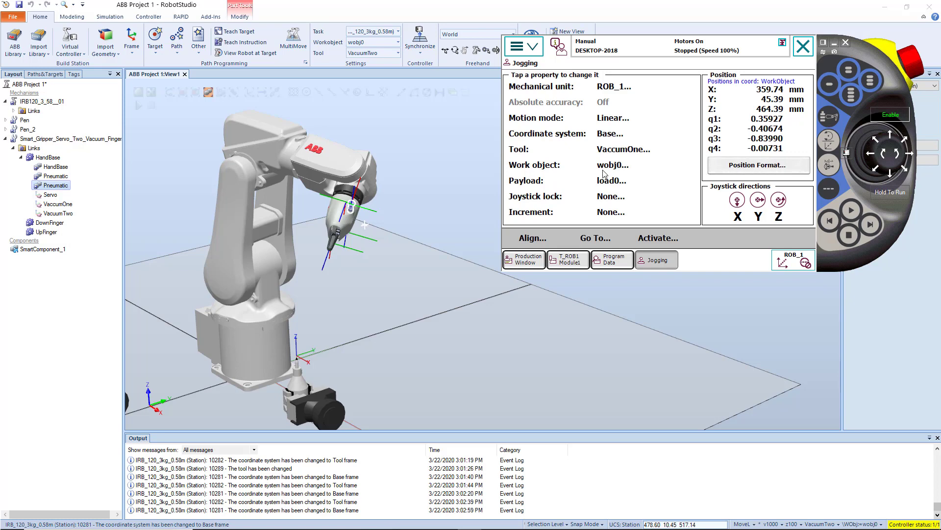
Try the Horizontal, Vertical and Rotation joystick locks, and set the joystick lock back to None.
click(608, 198)
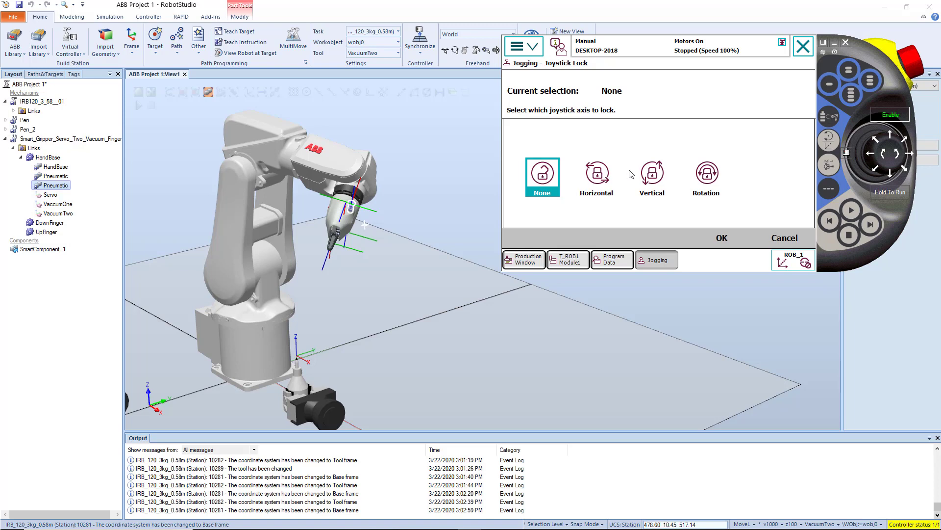
click(598, 177)
click(653, 176)
click(707, 176)
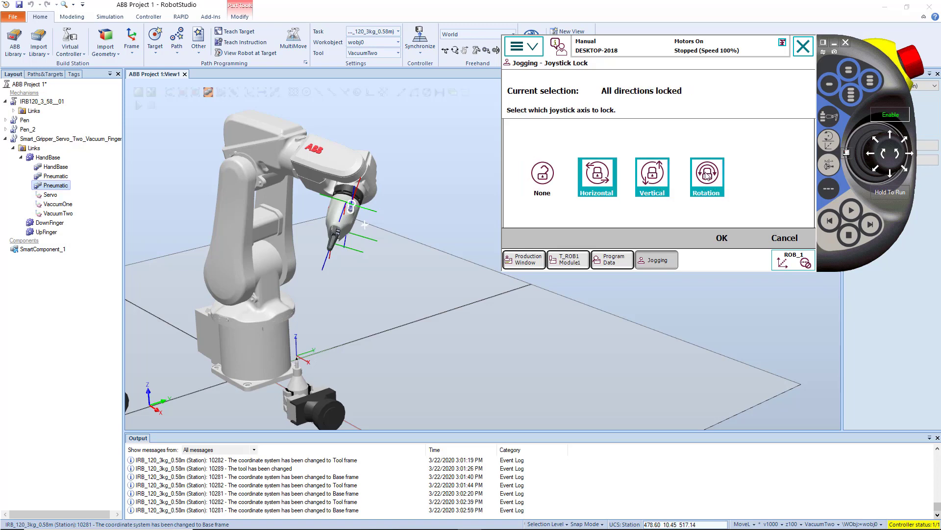
click(707, 176)
click(599, 176)
click(702, 181)
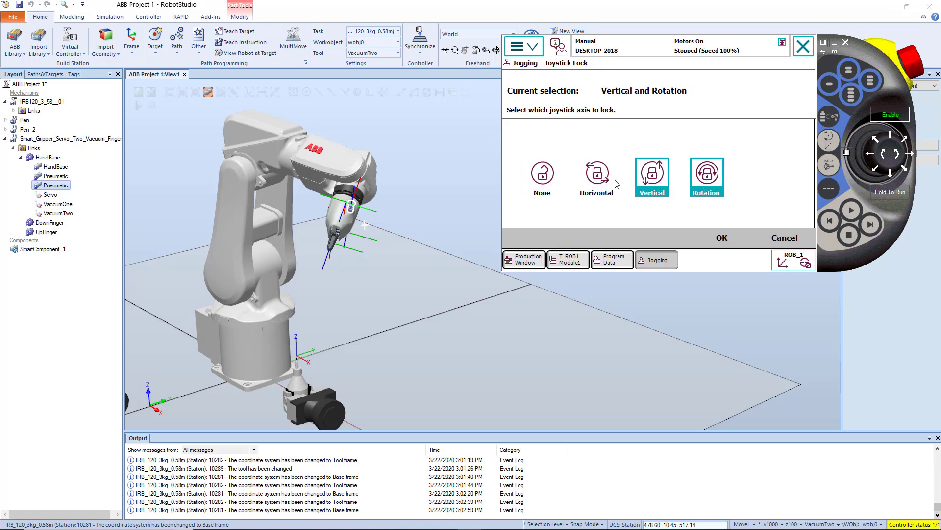
click(544, 177)
click(723, 238)
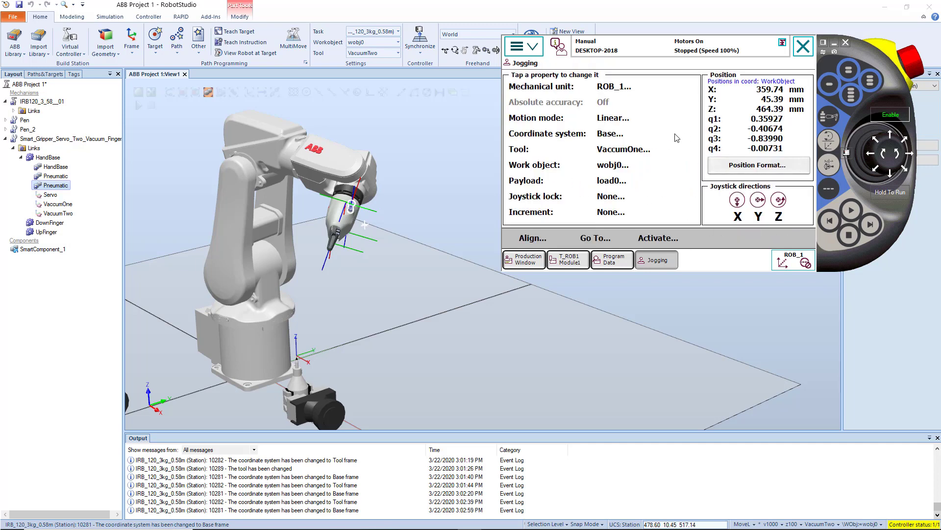
Try the Medium jog increment, return it to None and jog the robot down along Z to about 209 mm.
click(609, 215)
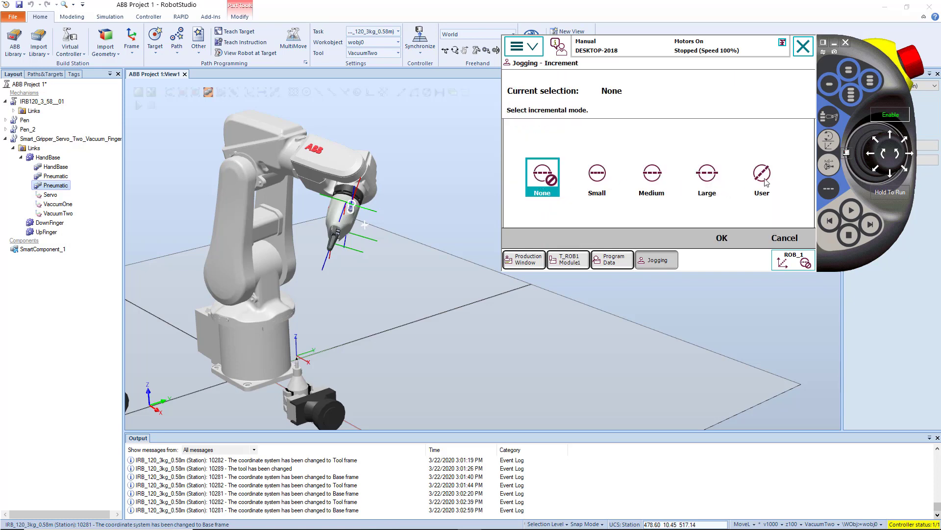
click(654, 181)
click(552, 174)
click(656, 178)
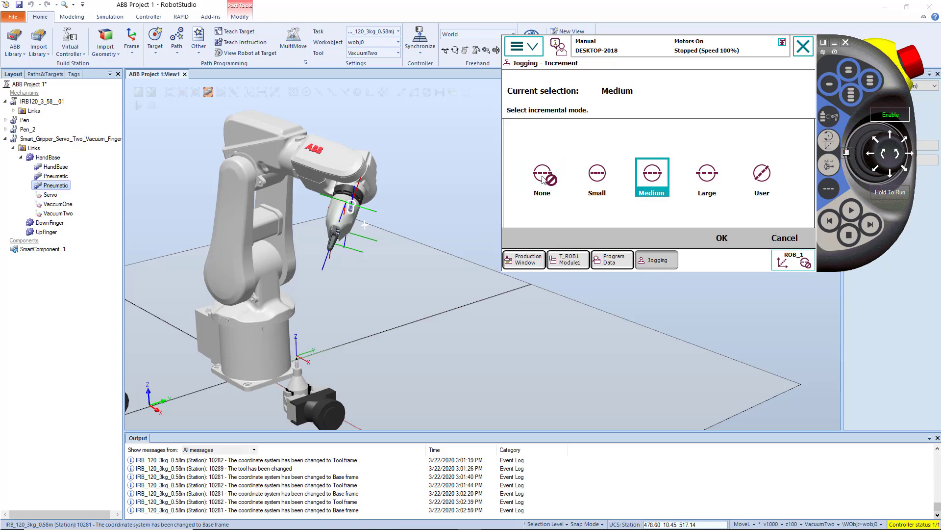
click(550, 182)
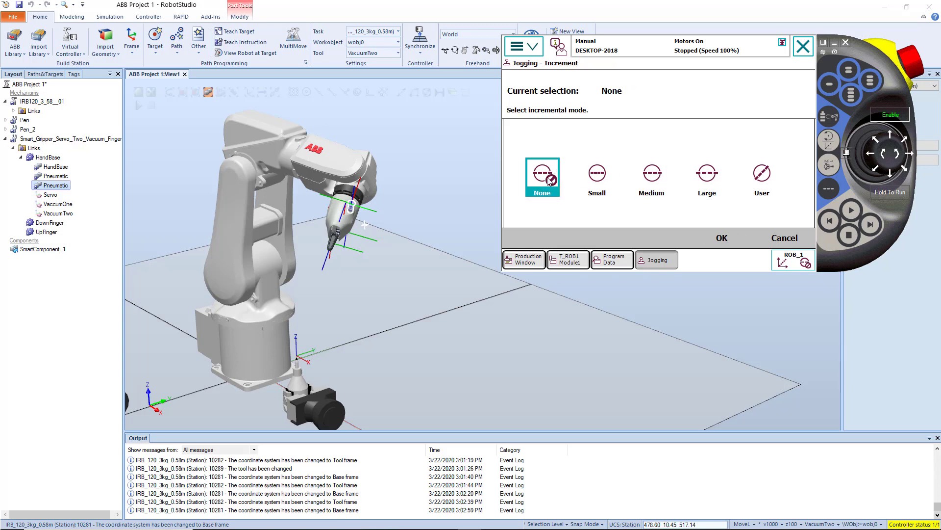
click(741, 236)
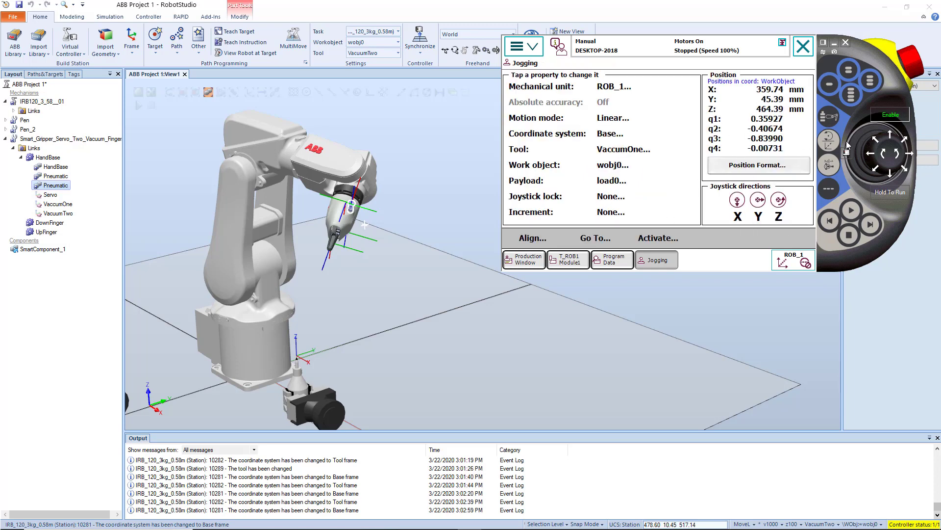
drag(883, 154, 885, 156)
Set the jog increment to Medium and jog the robot up along Z to about 230 mm.
click(605, 212)
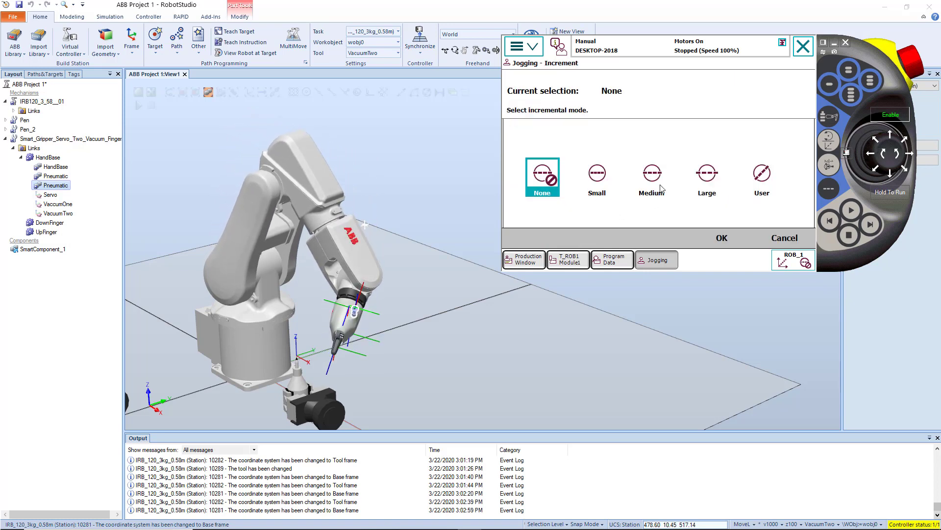
click(662, 188)
click(721, 237)
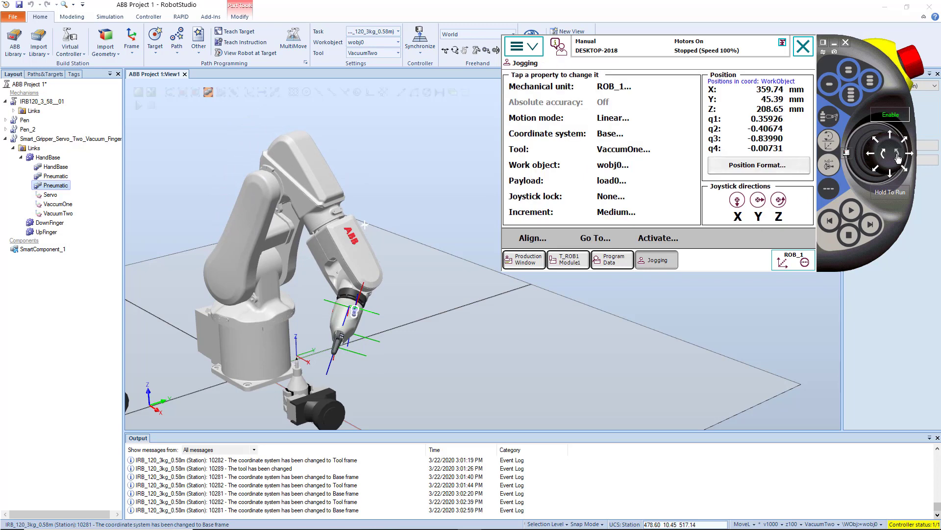
drag(898, 156, 899, 156)
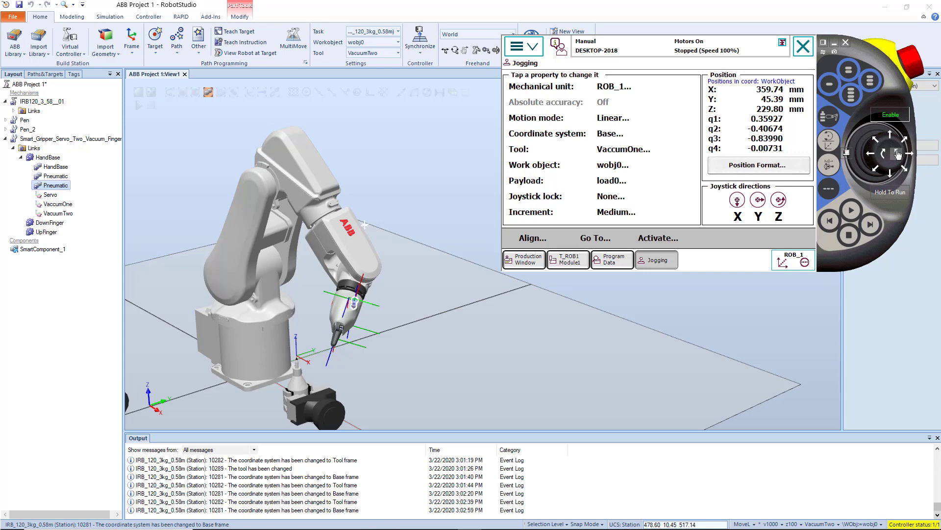
Check the increment options, keep Medium and jog the robot up along Z to about 249 mm in short moves.
click(616, 213)
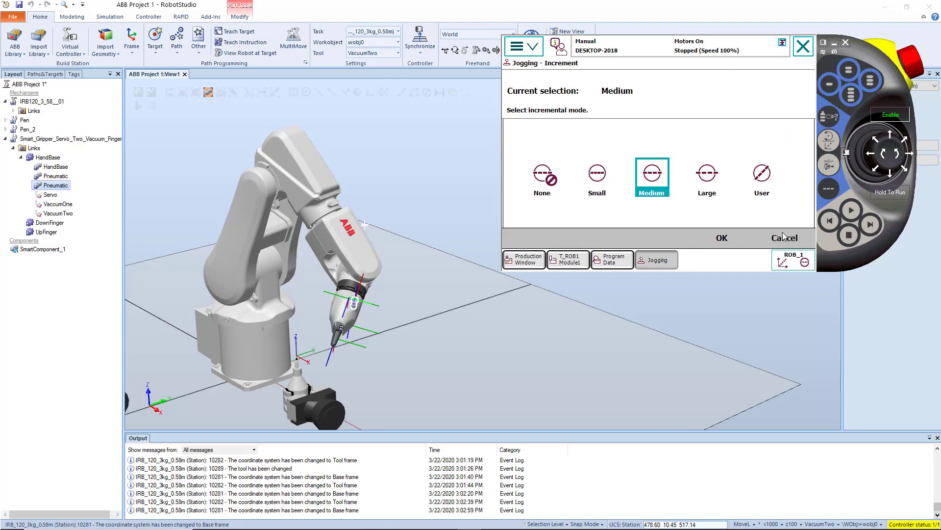
click(781, 237)
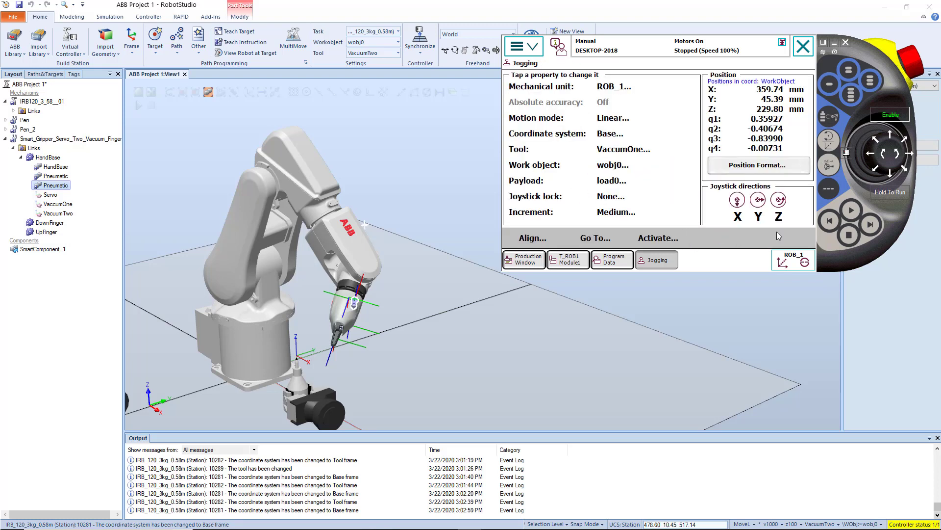
click(897, 156)
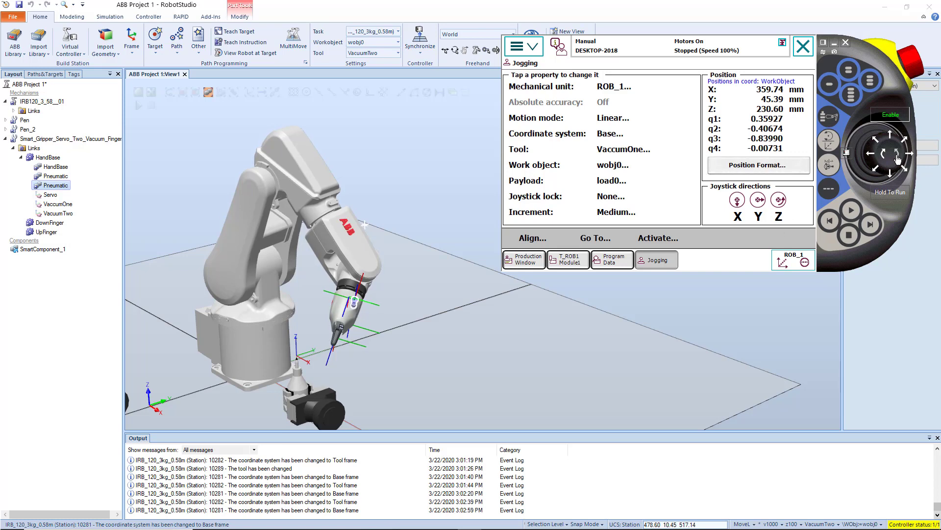
drag(898, 156, 897, 156)
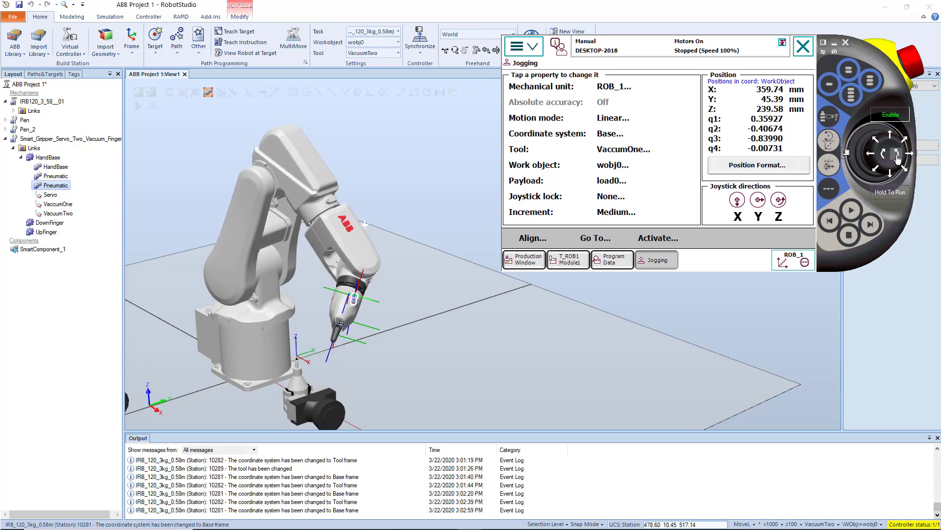
drag(899, 158, 898, 158)
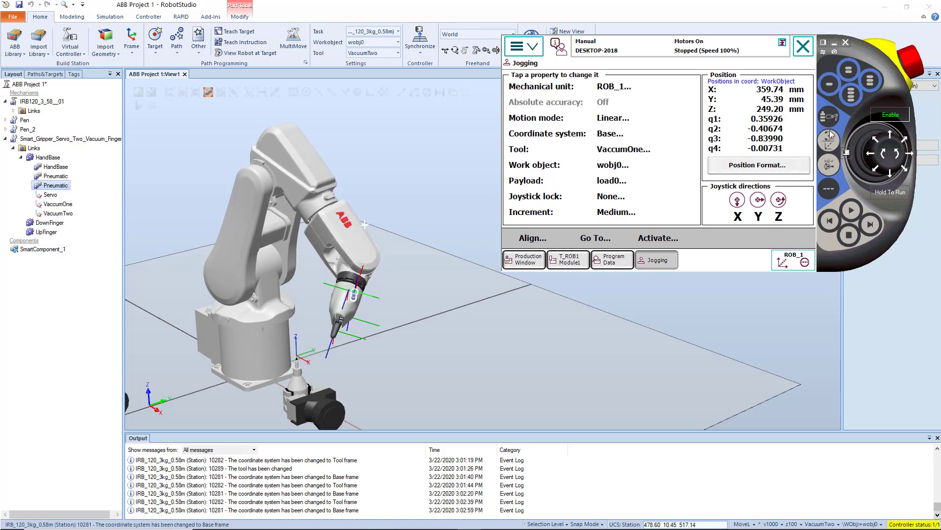
Set the jog increment to Small and jog the robot slightly up along Z to about 251 mm.
click(596, 214)
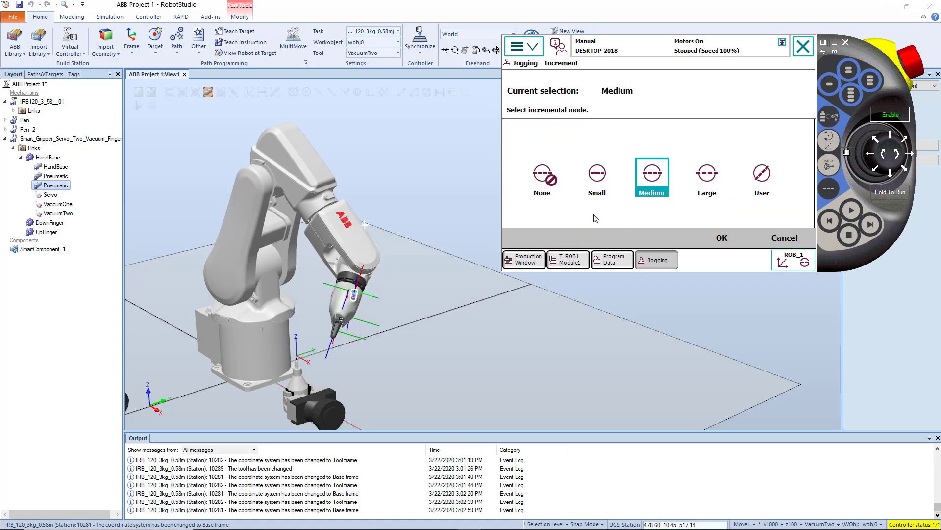
click(596, 176)
click(721, 237)
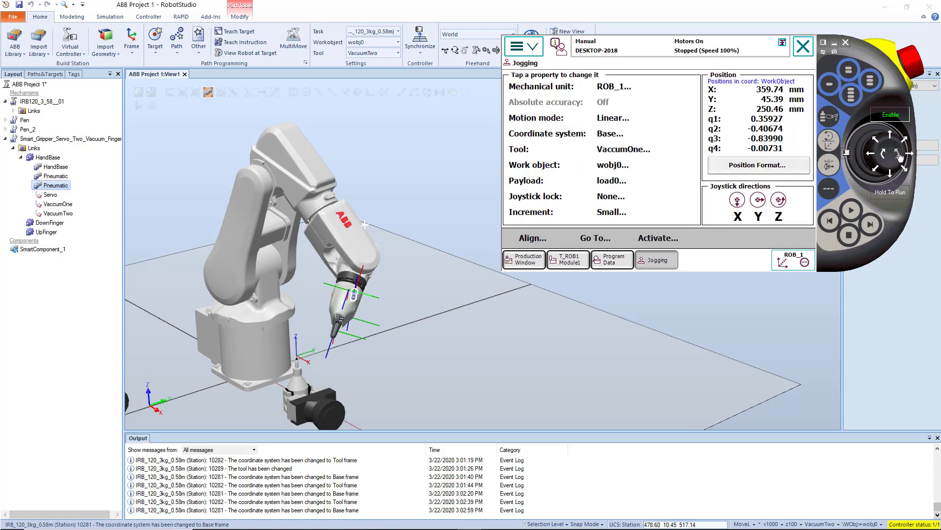
drag(899, 156, 900, 156)
Set the jog increment back to None.
click(627, 217)
click(556, 180)
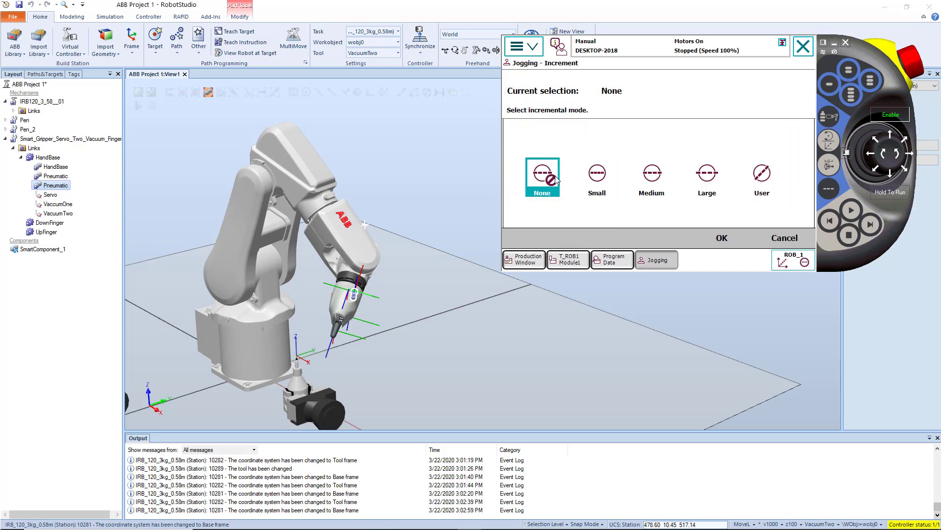
click(710, 239)
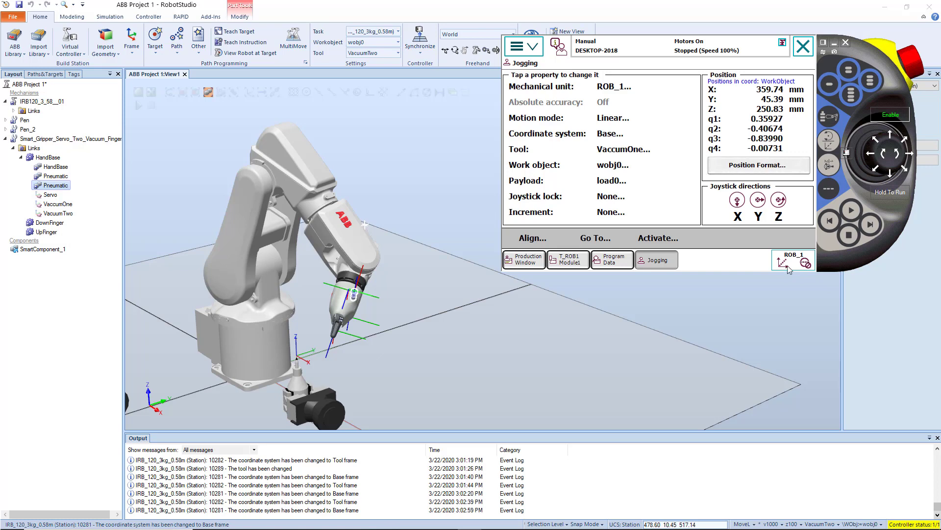
Toggle the motion mode back and forth between Linear and Reorient, ending on Reorient.
click(831, 140)
click(832, 140)
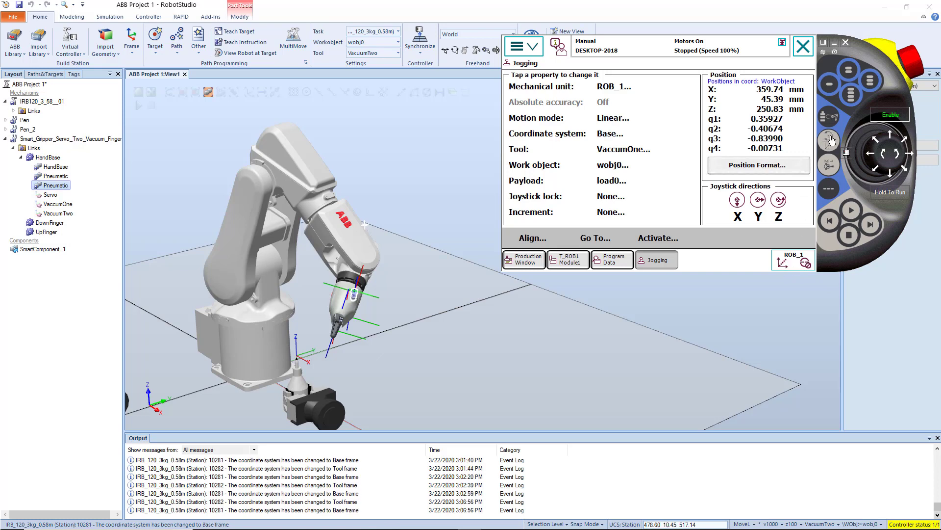
click(832, 140)
click(832, 140)
click(831, 140)
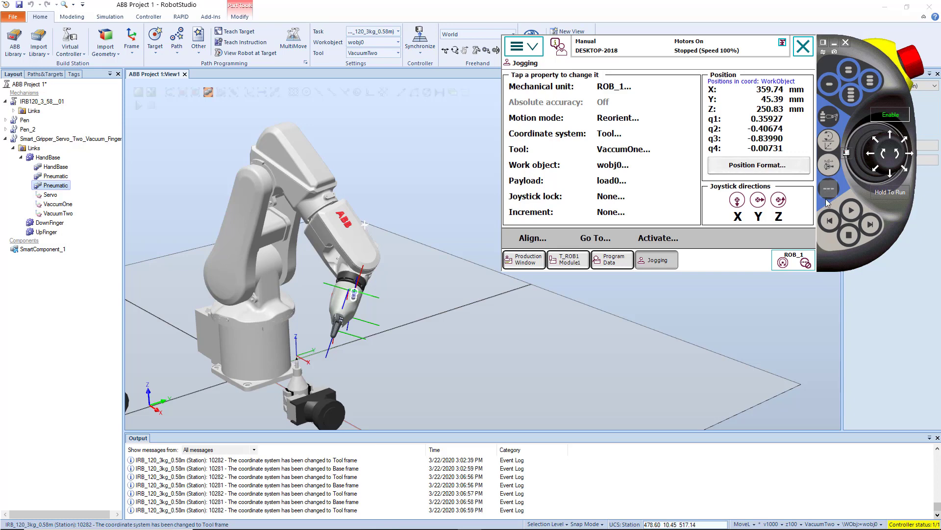
Toggle the motion mode repeatedly between Axis 1 - 3 and Axis 4 - 6, ending on Axis 4 - 6.
click(831, 166)
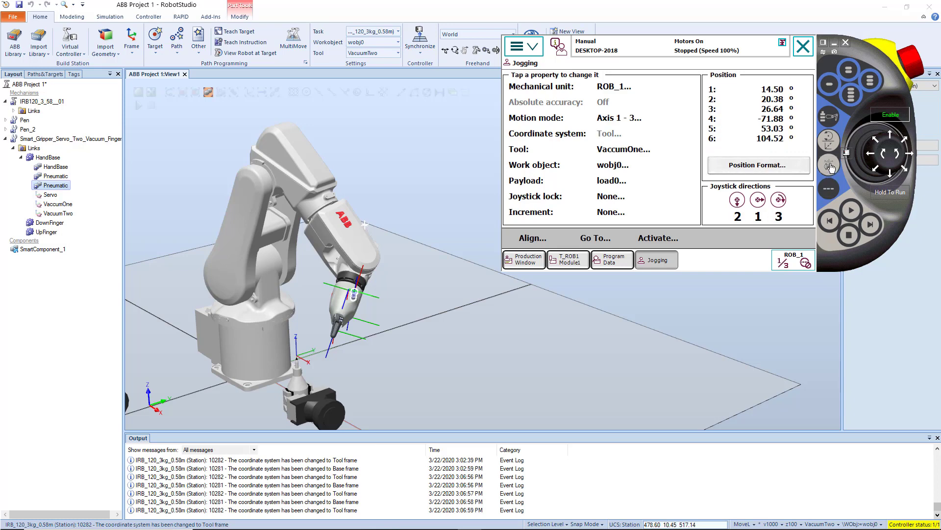
click(831, 167)
click(829, 167)
click(829, 166)
click(829, 167)
click(829, 167)
Set the jog increment size to Medium and toggle the increment on and off.
click(829, 188)
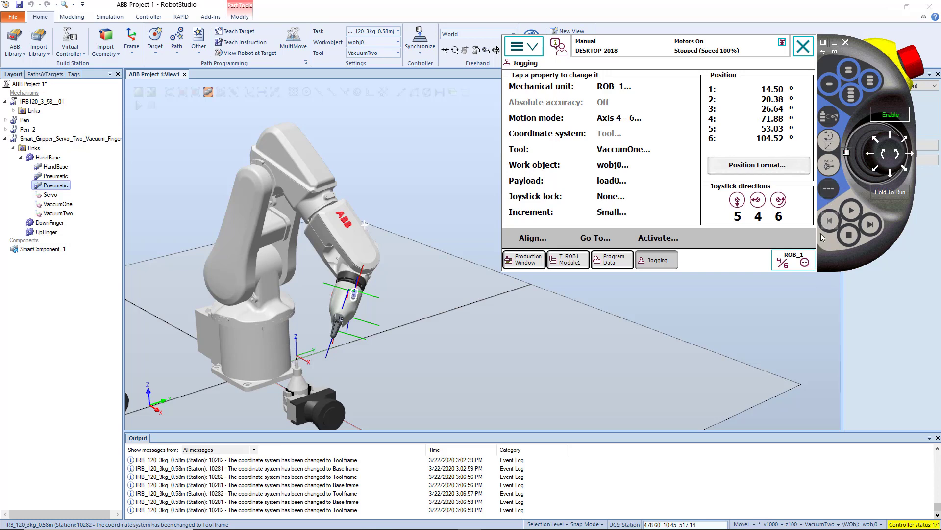
click(827, 188)
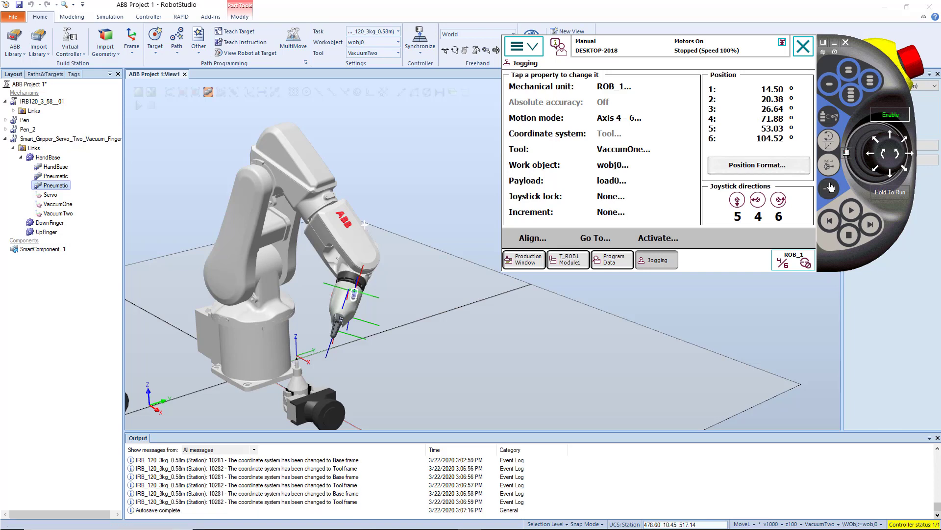
click(829, 187)
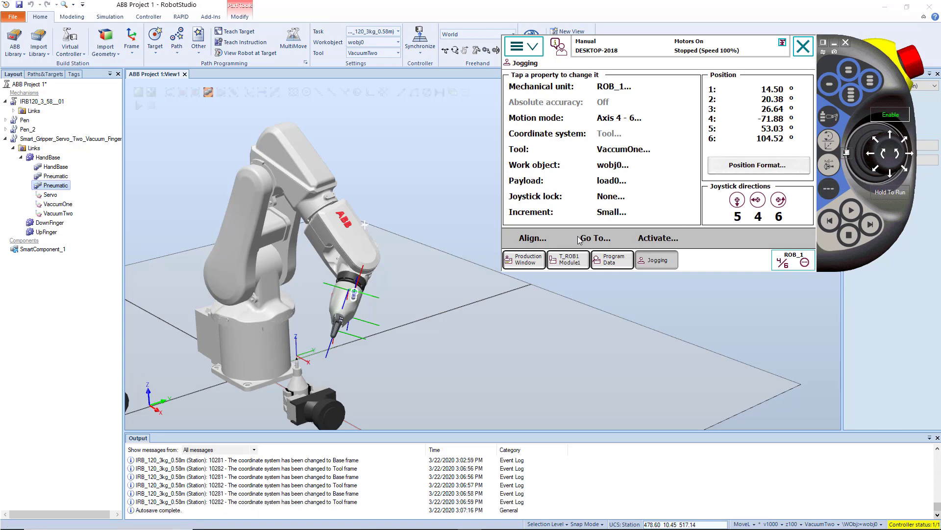
click(608, 215)
click(654, 182)
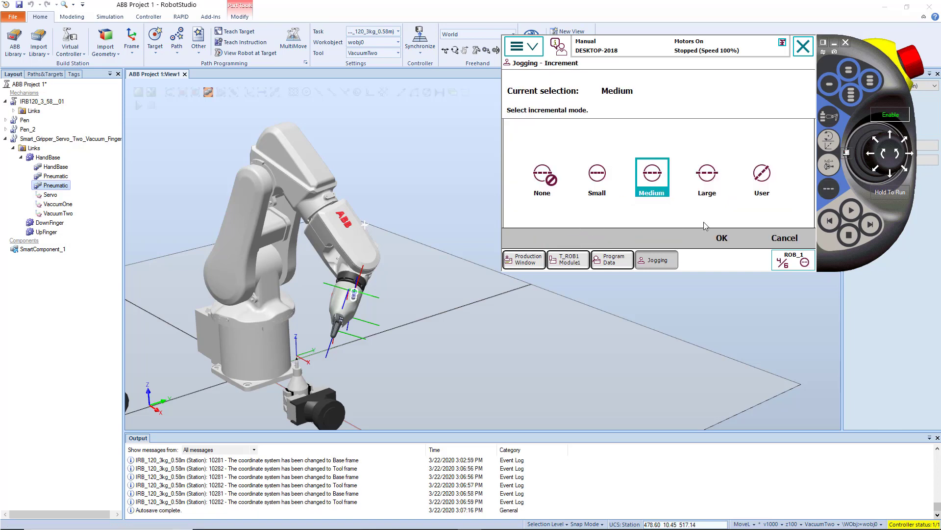
click(721, 238)
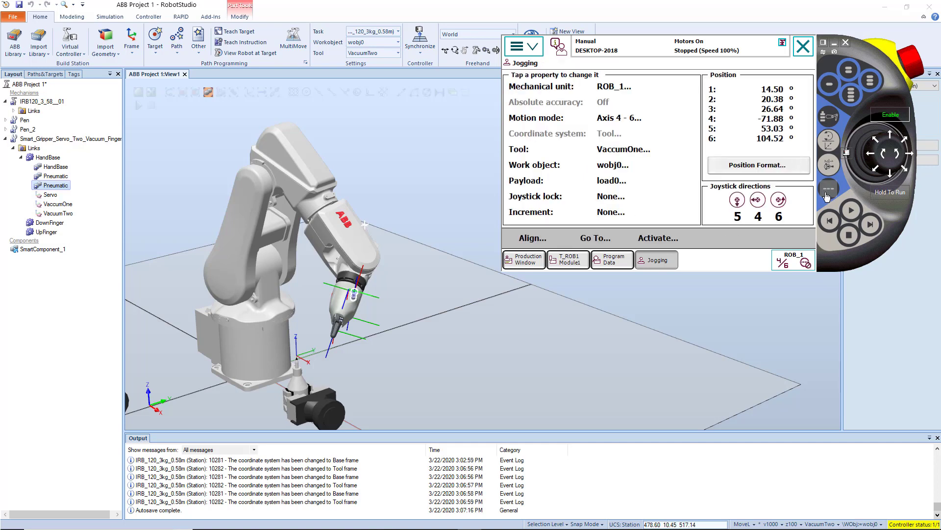
click(830, 195)
click(831, 196)
click(831, 196)
Open the main routine of Module1 in the Program Editor and jog the robot in Linear mode toward the pen.
click(524, 49)
click(567, 152)
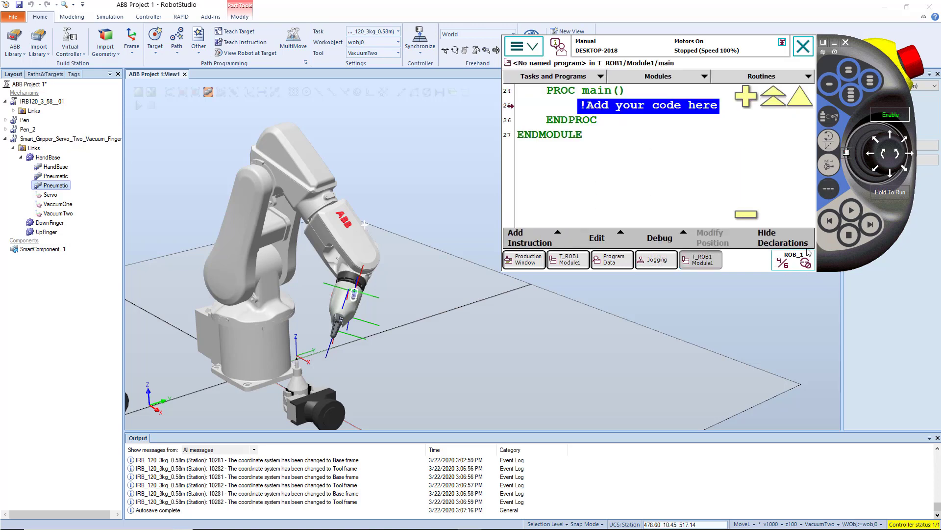
click(829, 142)
mouse_move(874, 157)
mouse_down()
mouse_move(874, 167)
mouse_move(870, 155)
mouse_up()
Turn on incremental jogging, collapse the pendant to its joystick part and jog the gripper closer to the pen.
click(836, 189)
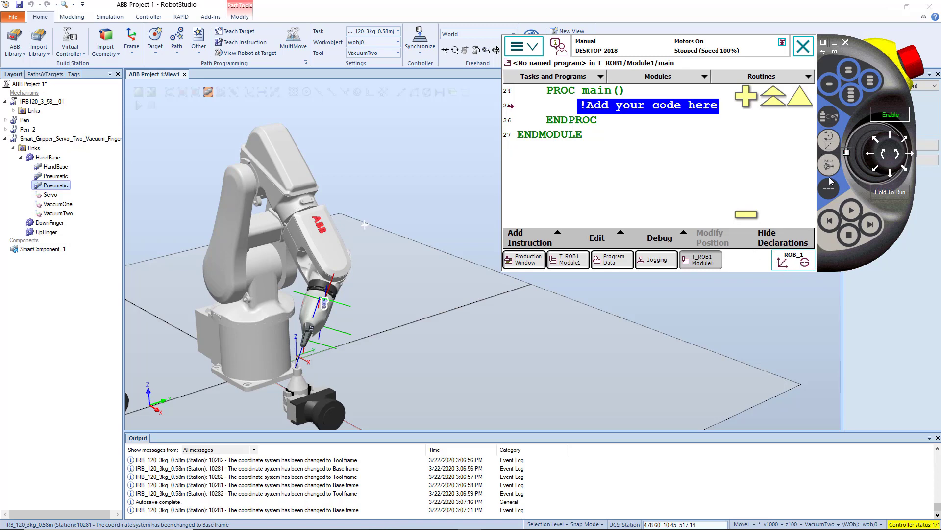
scroll(351, 357, up, 5)
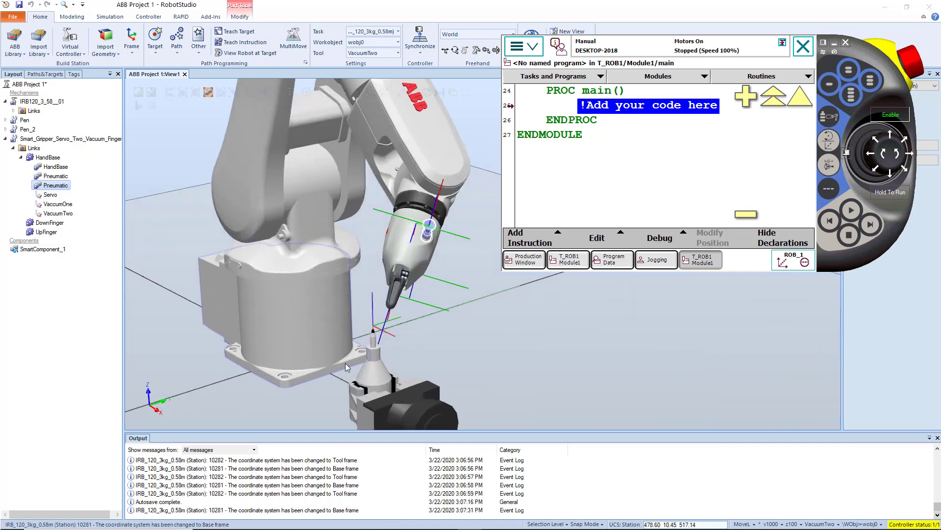
ctrl+shift+drag(344, 320, 436, 323)
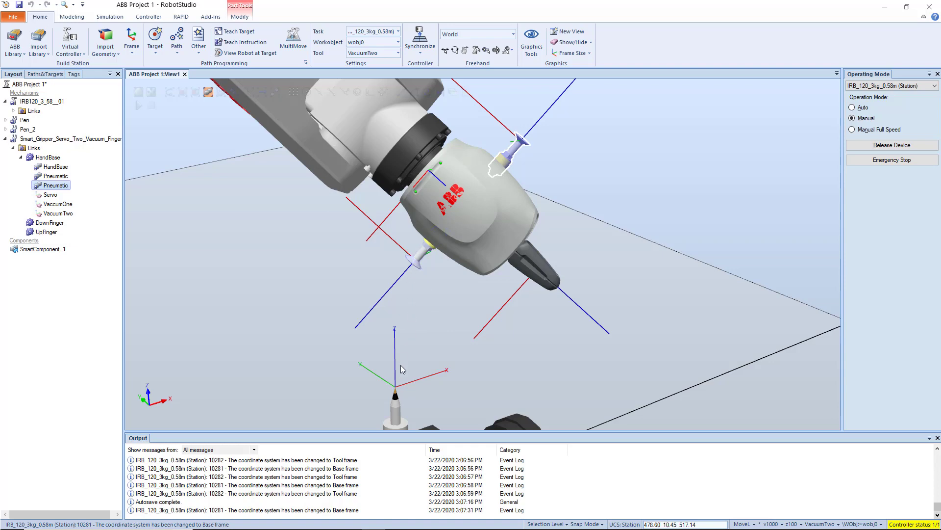
click(440, 466)
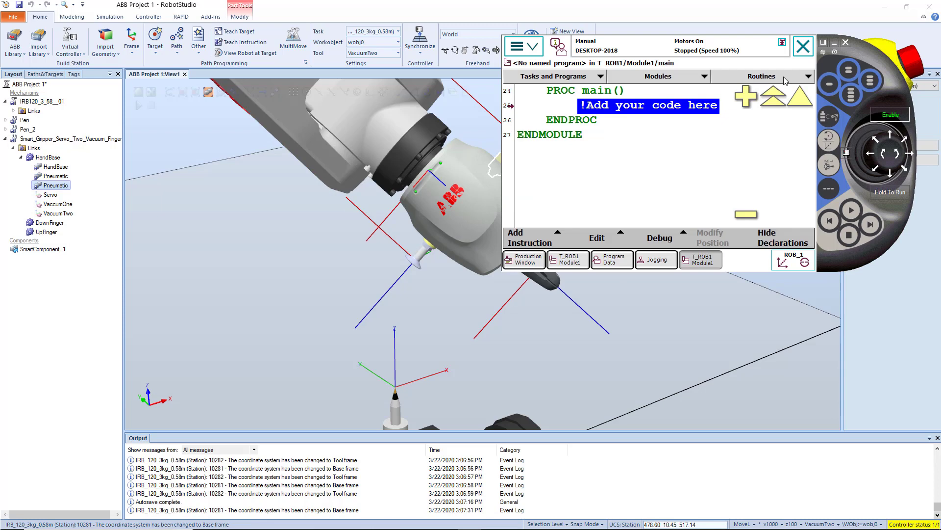
click(823, 42)
drag(895, 90, 898, 110)
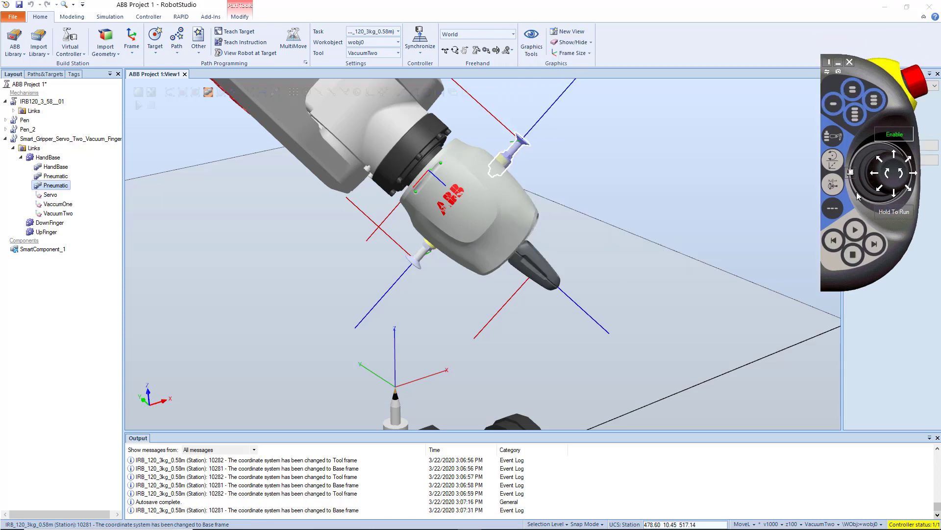
drag(875, 174, 891, 189)
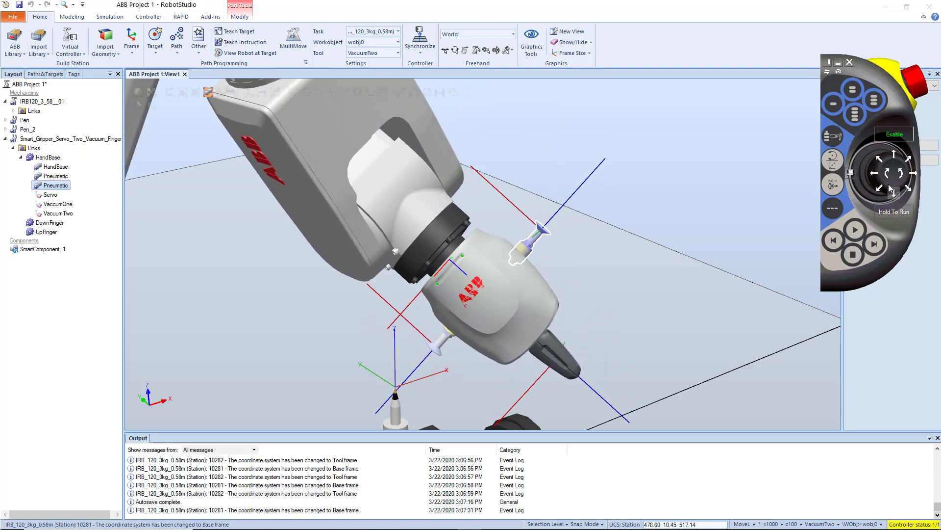
click(894, 156)
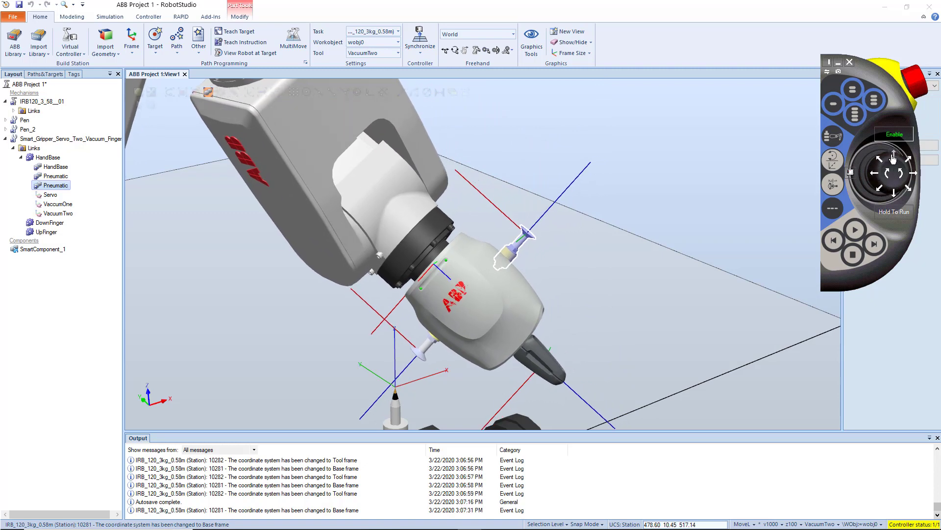
Jog the robot along Y until the lower suction cup lines up sideways with the pen tip.
ctrl+shift+drag(712, 235, 449, 253)
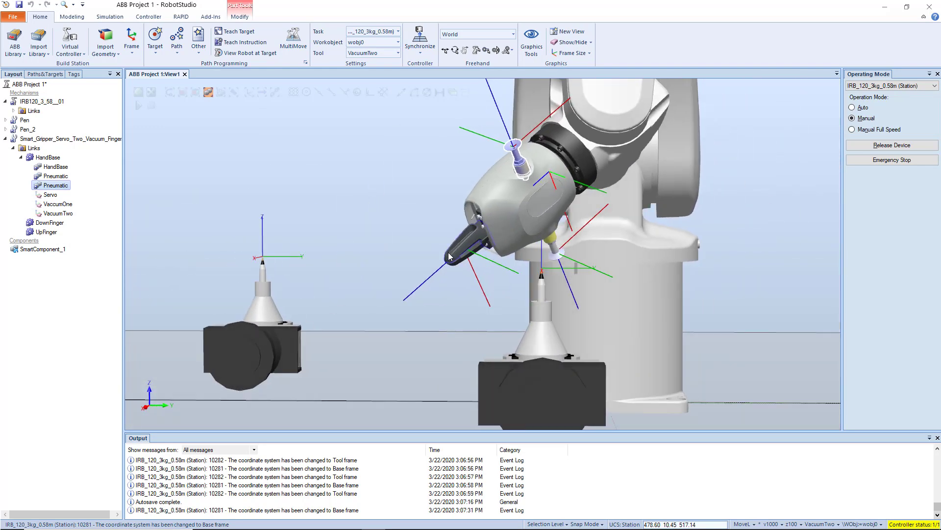
key(ctrl+F5)
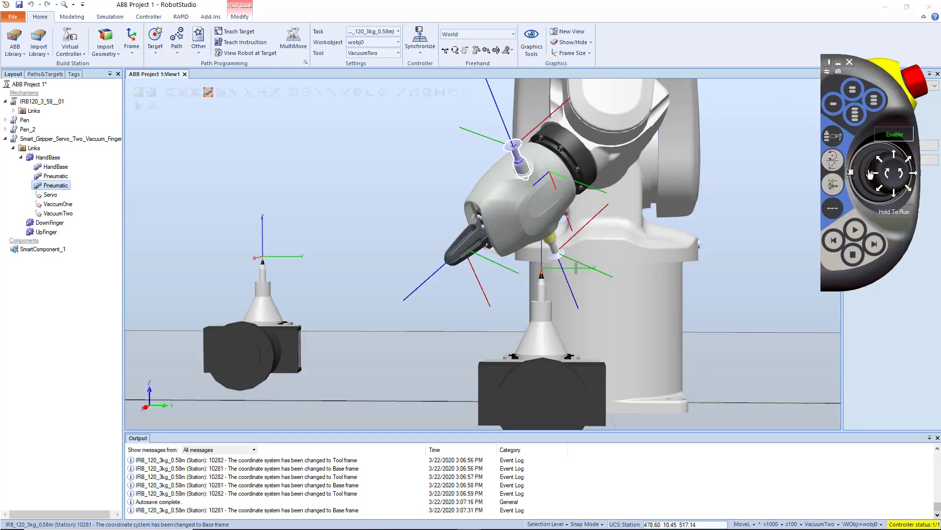
drag(870, 174, 915, 174)
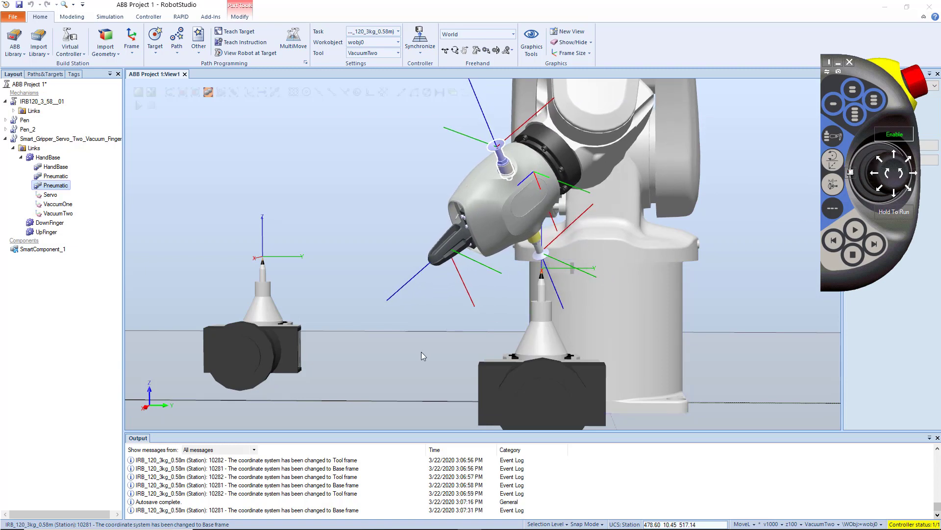
View the gripper from the side and jog the robot along X until the suction cup sits over the pen tip.
middle_drag(422, 352, 492, 341)
ctrl+shift+drag(492, 342, 586, 341)
key(alt+Tab)
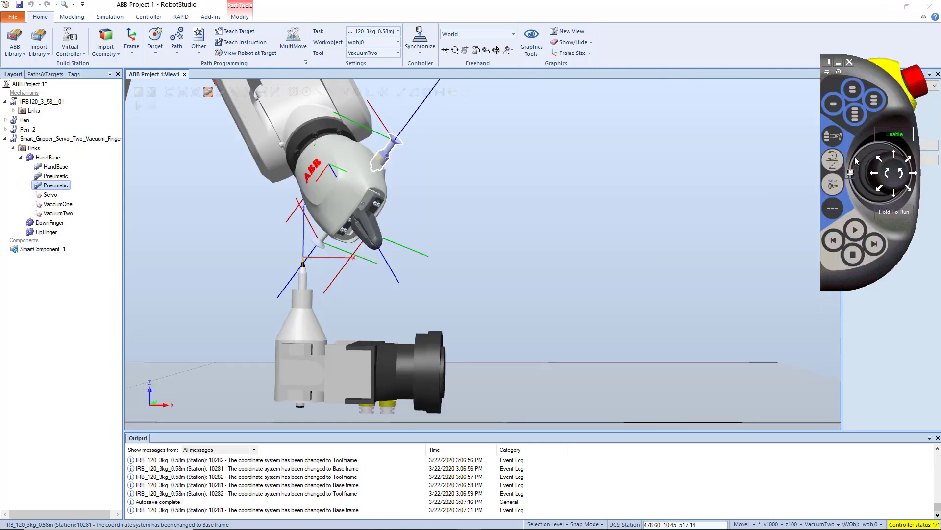
drag(899, 154, 892, 177)
Inspect the suction cup and pen tip up close and nudge the robot along X in small moves.
ctrl+drag(189, 296, 457, 372)
scroll(329, 273, up, 8)
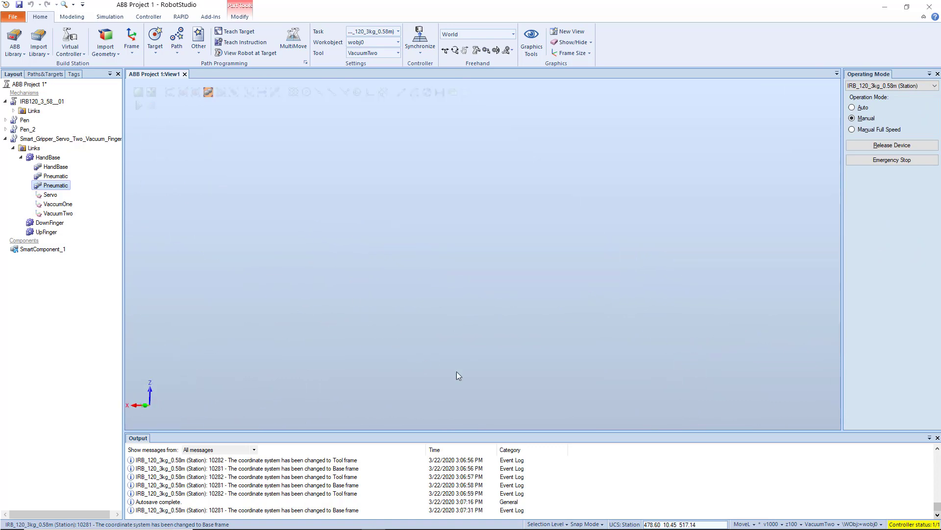
ctrl+shift+drag(466, 334, 423, 326)
scroll(246, 313, up, 6)
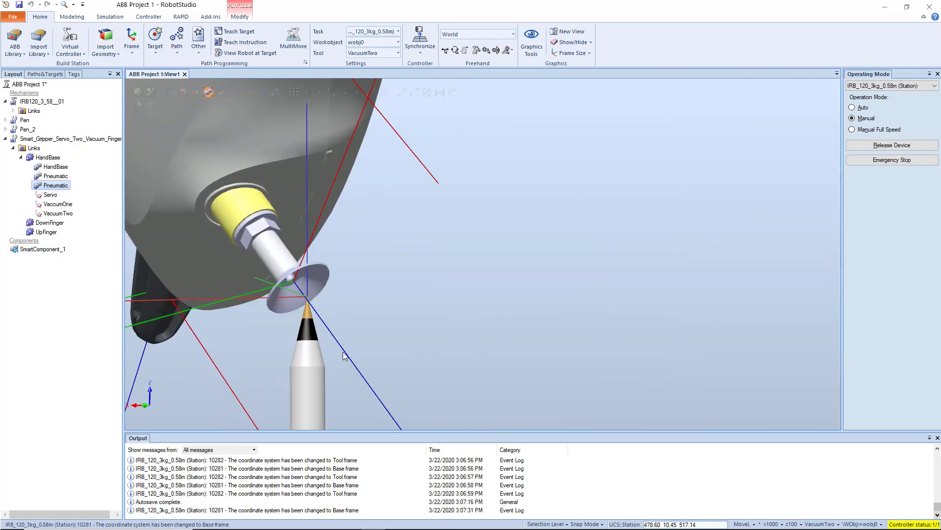
click(346, 324)
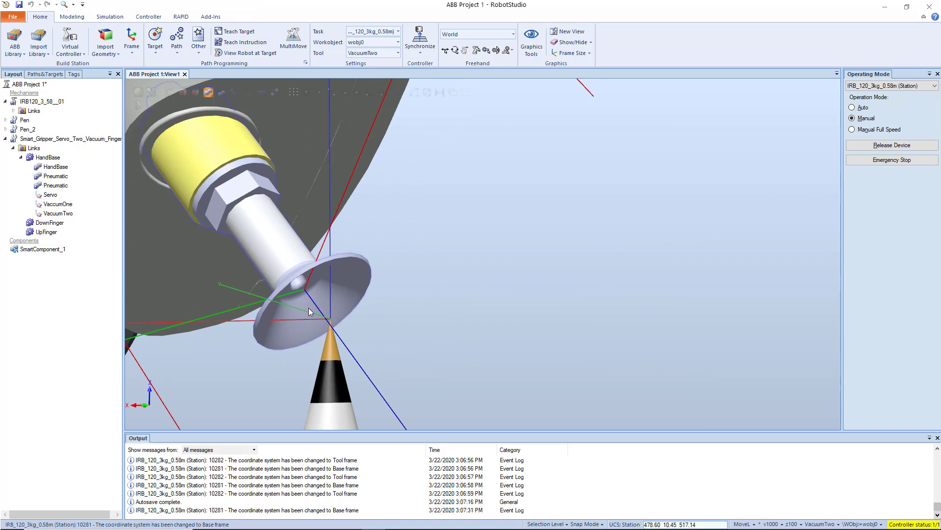
click(375, 526)
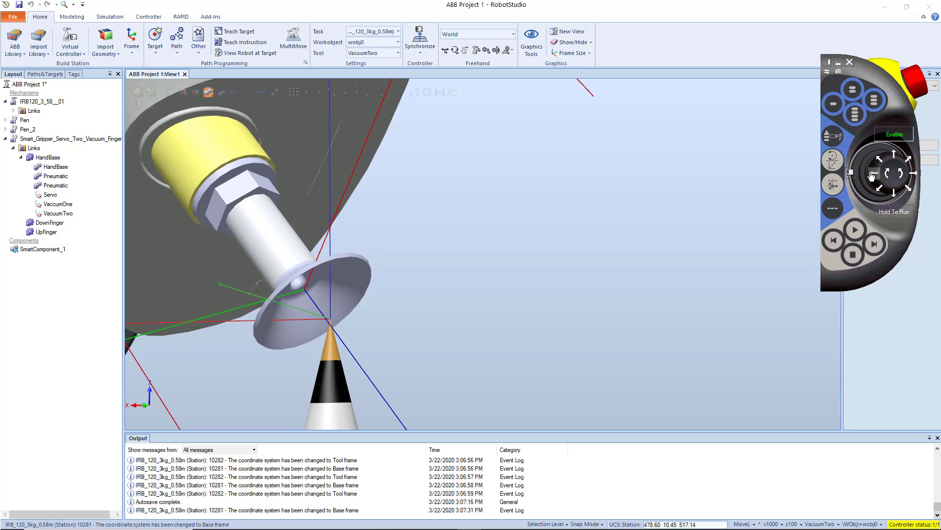
click(895, 194)
click(895, 155)
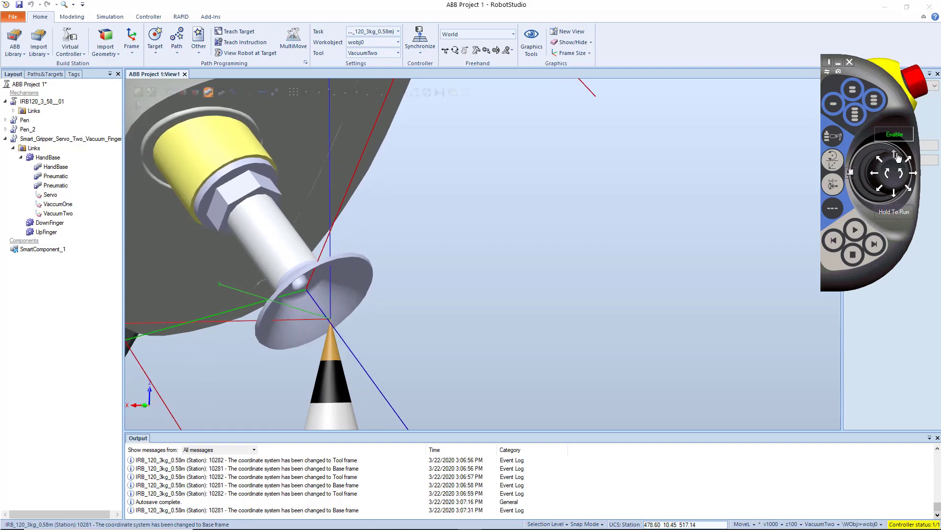
Check the remaining gap from another angle and jog the robot down along Z onto the pen tip.
ctrl+shift+drag(449, 268, 472, 257)
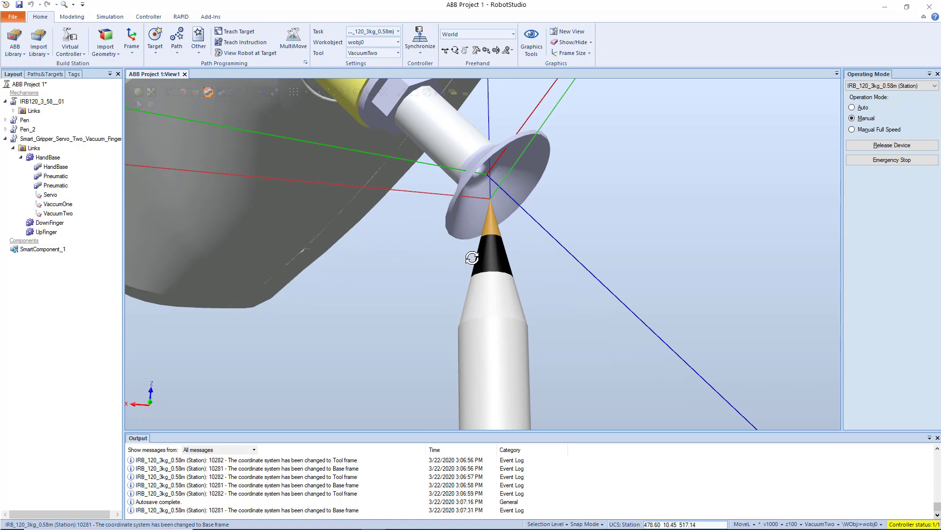
scroll(474, 259, down, 1)
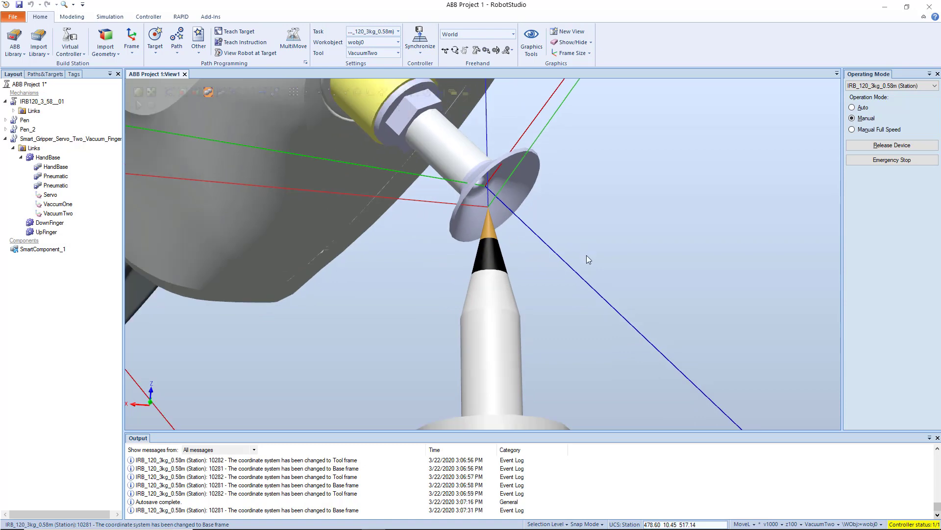
key(alt+Tab)
drag(892, 181, 891, 178)
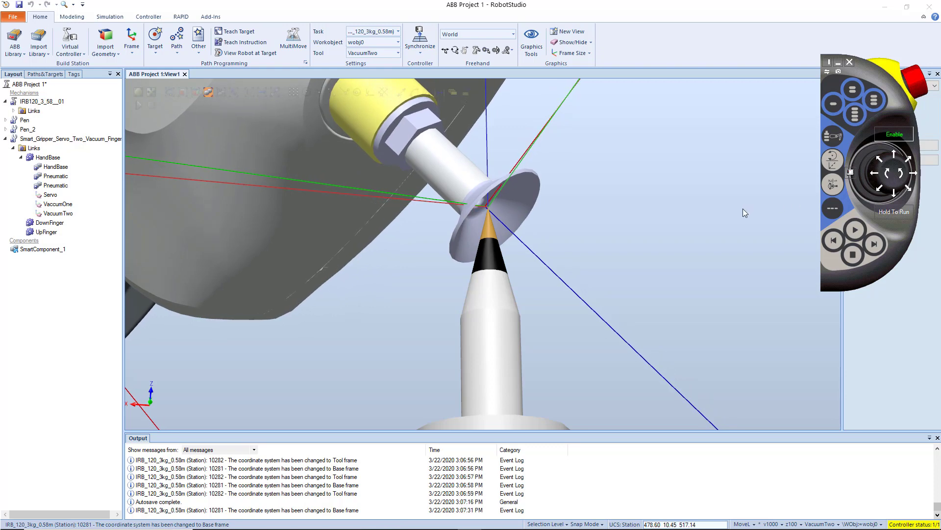
Examine from far and near how the suction cup's tool frame lines up with the pen tip.
click(742, 208)
scroll(475, 216, down, 2)
scroll(475, 216, down, 5)
scroll(484, 163, up, 7)
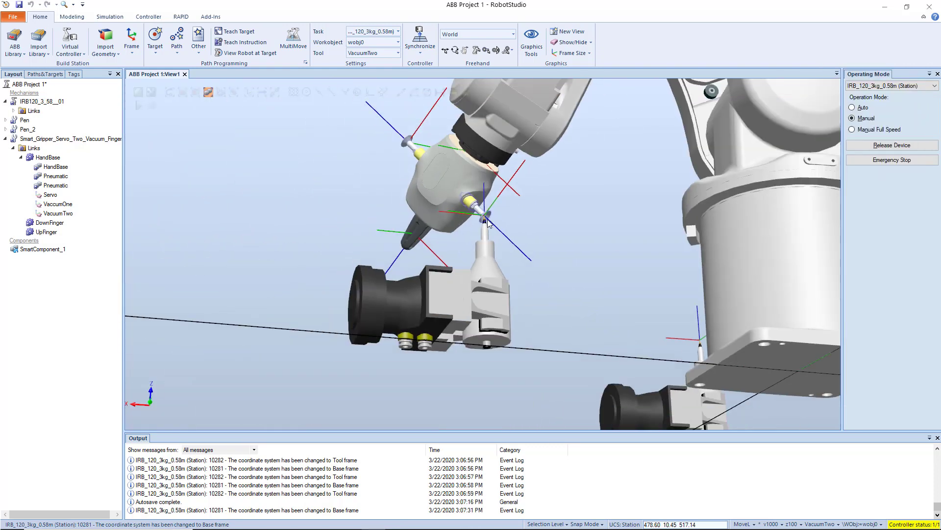
scroll(495, 180, up, 6)
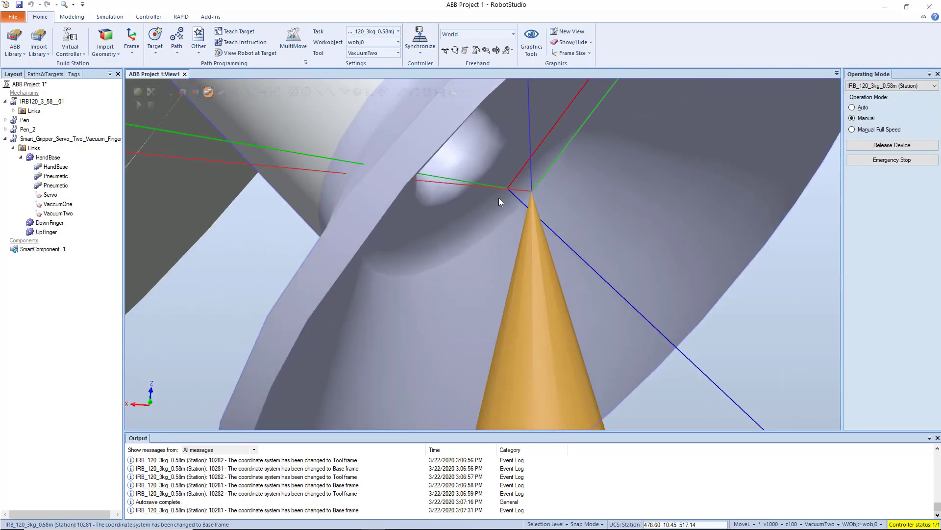
scroll(496, 206, down, 4)
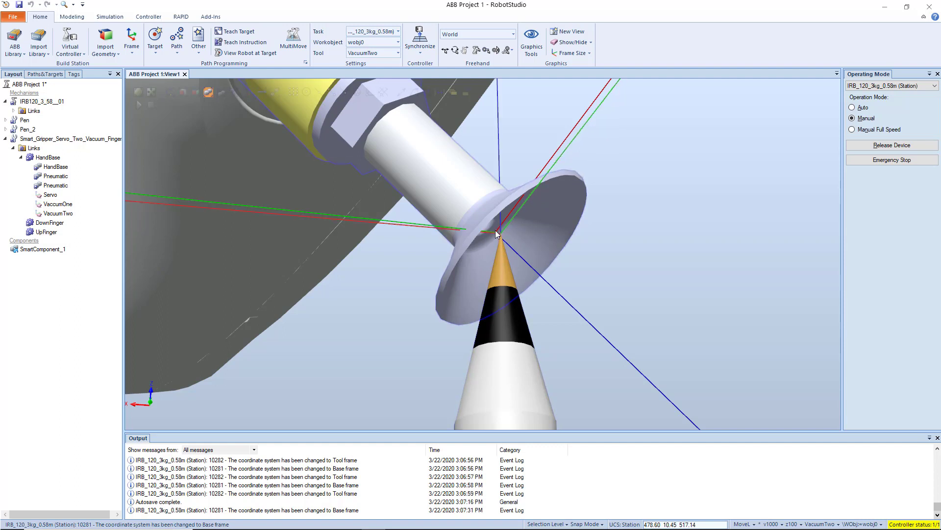
scroll(499, 274, down, 2)
mouse_move(514, 521)
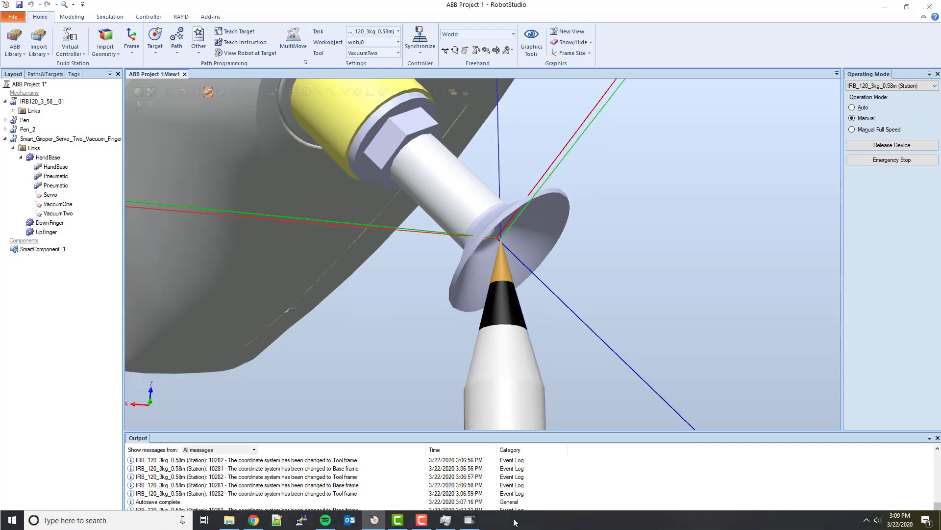
Bring back the pendant with its program screen expanded, then view the whole gripper positioned at the pen.
click(472, 522)
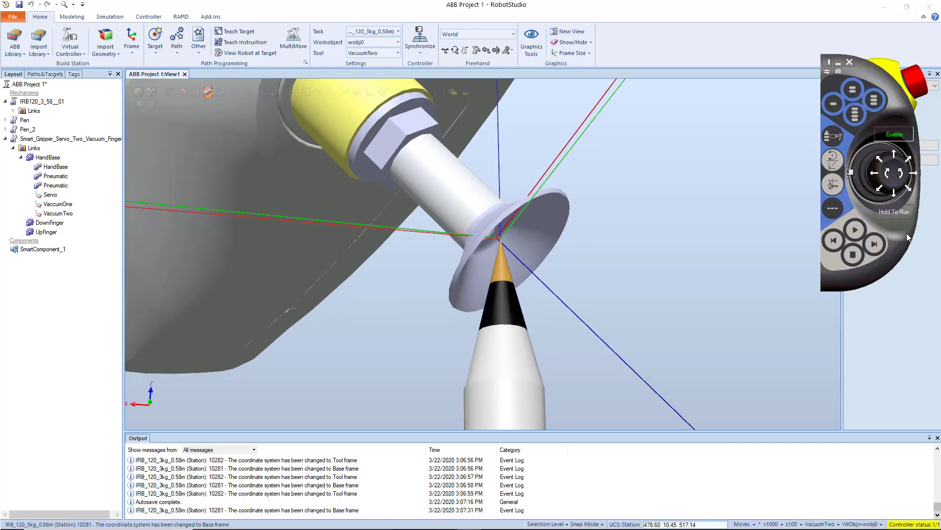
click(827, 62)
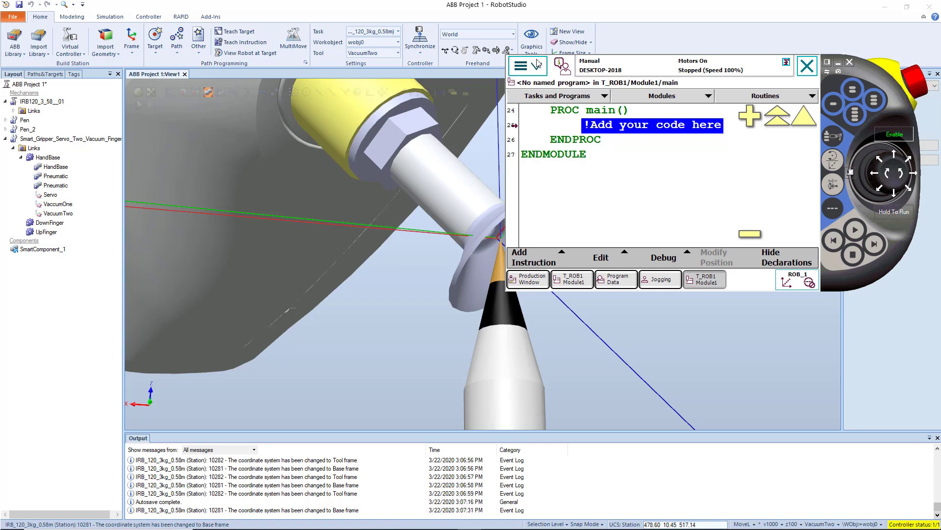
click(434, 295)
scroll(316, 282, down, 9)
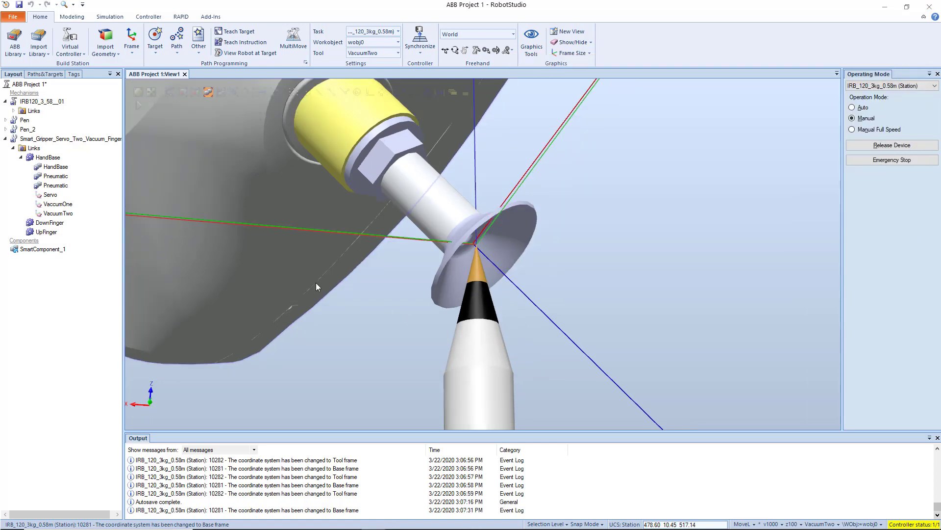
scroll(323, 288, down, 5)
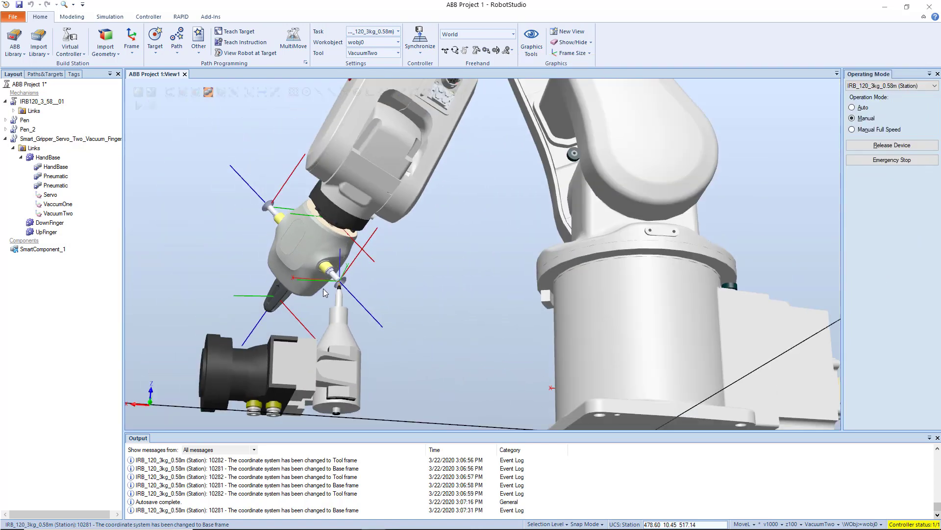
Examine the suction cup at the pen tip from near and far, then bring the pendant's program screen back.
scroll(322, 287, up, 4)
scroll(323, 287, up, 2)
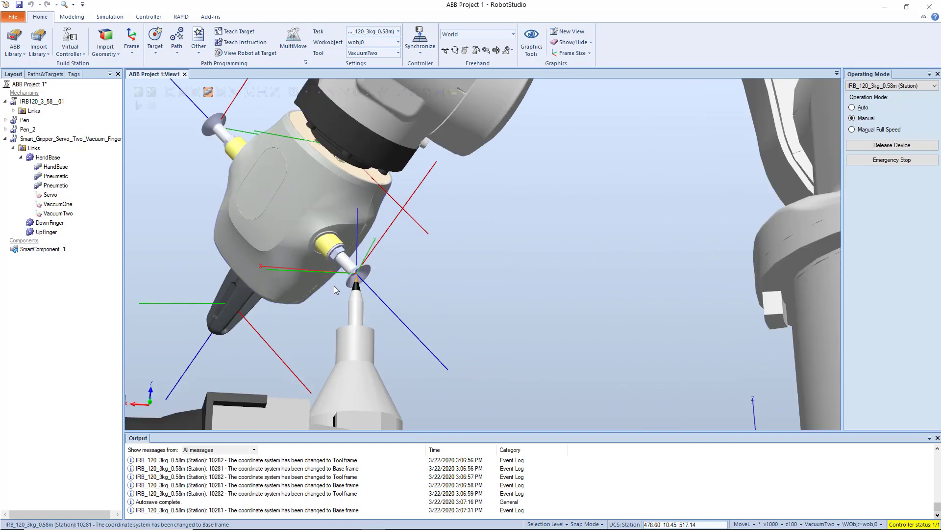
scroll(343, 292, down, 1)
scroll(350, 295, down, 2)
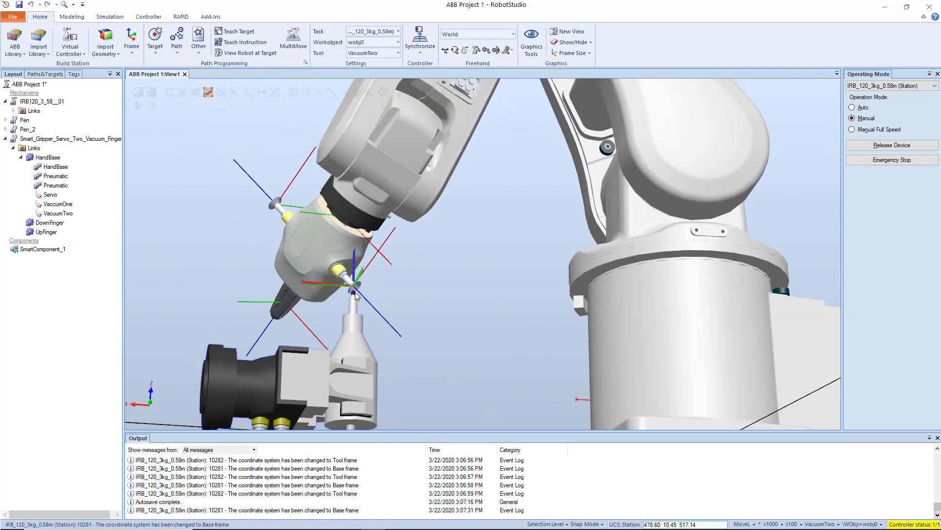
middle_drag(327, 314, 385, 354)
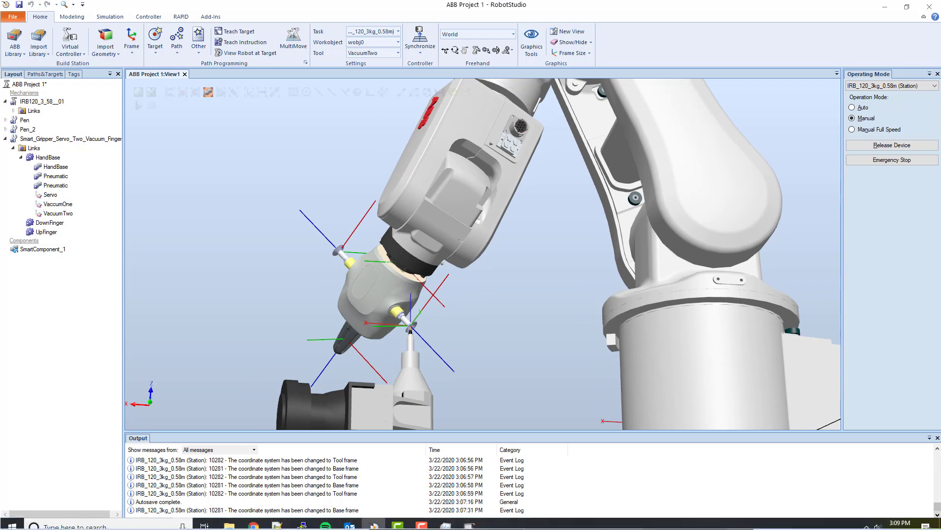
click(470, 521)
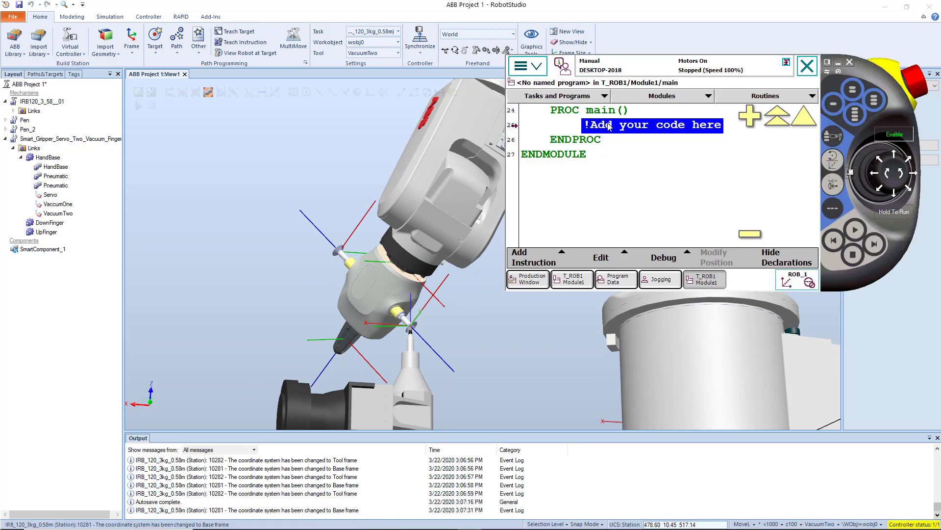
click(537, 257)
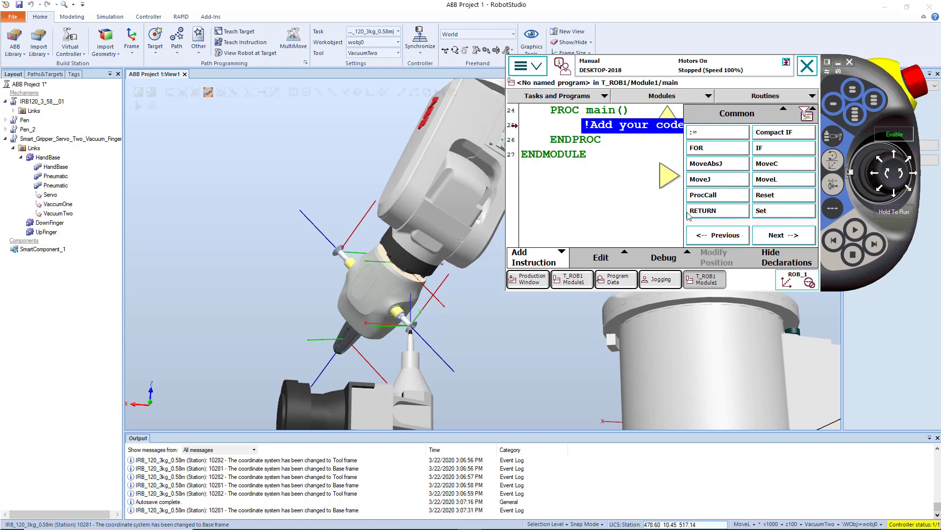
click(802, 234)
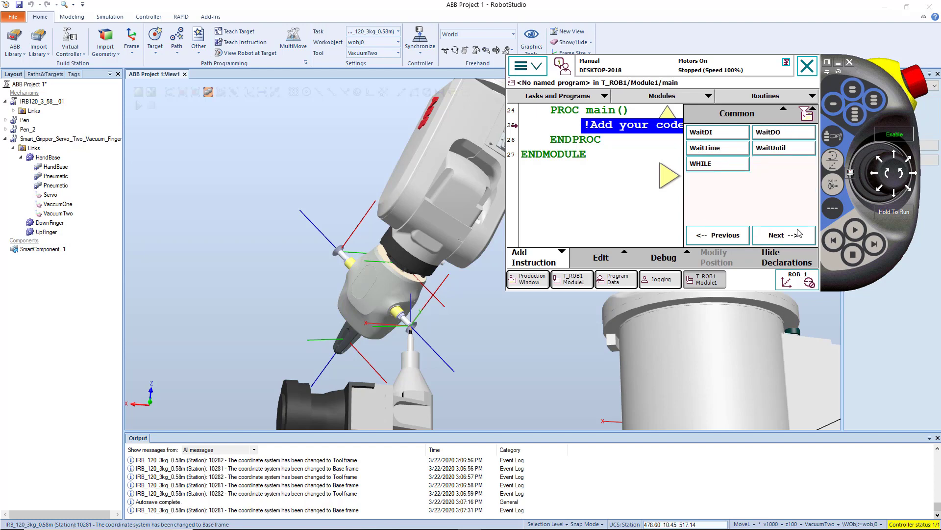
click(717, 236)
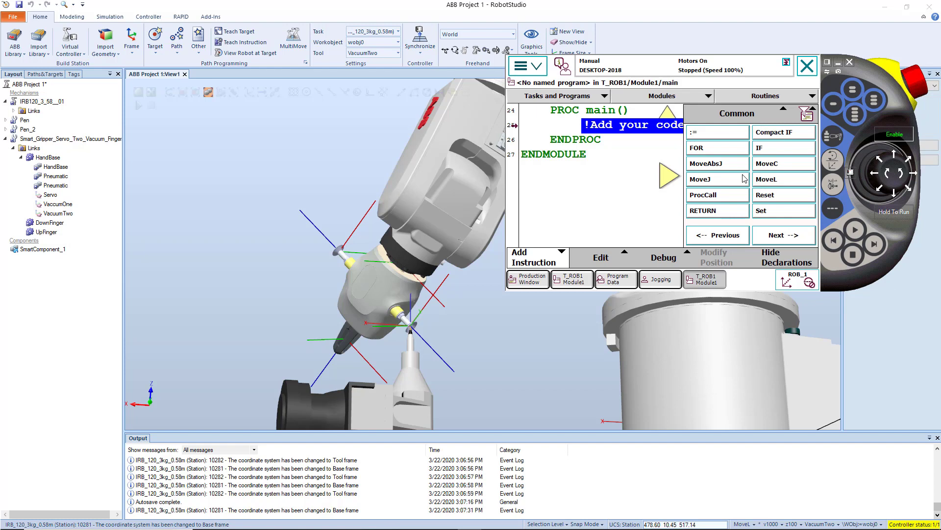
click(713, 183)
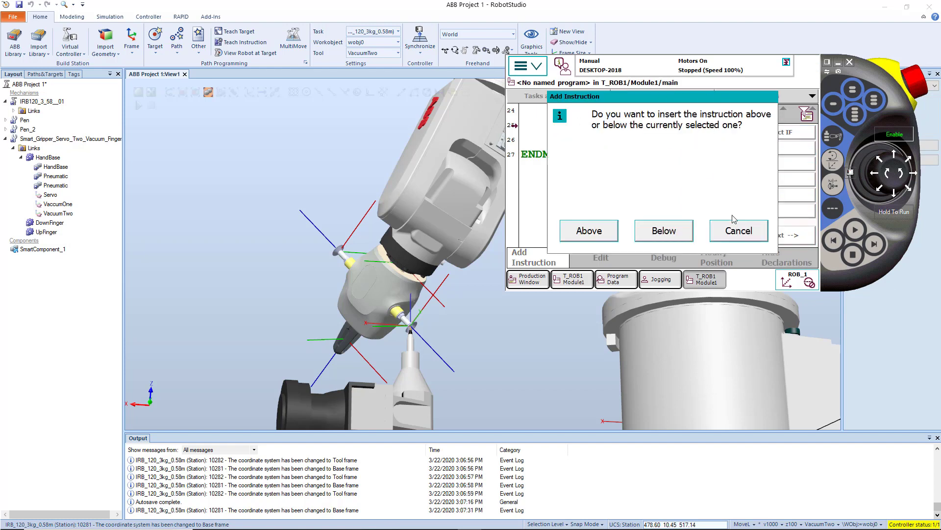
click(741, 231)
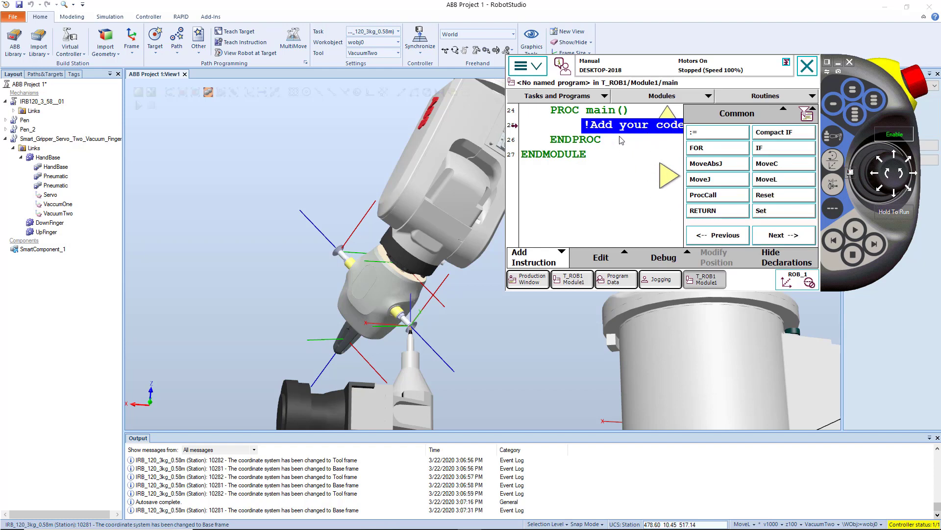
click(533, 249)
Shrink the program text and insert a MoveL instruction below the placeholder comment in main.
click(750, 233)
click(749, 232)
click(750, 232)
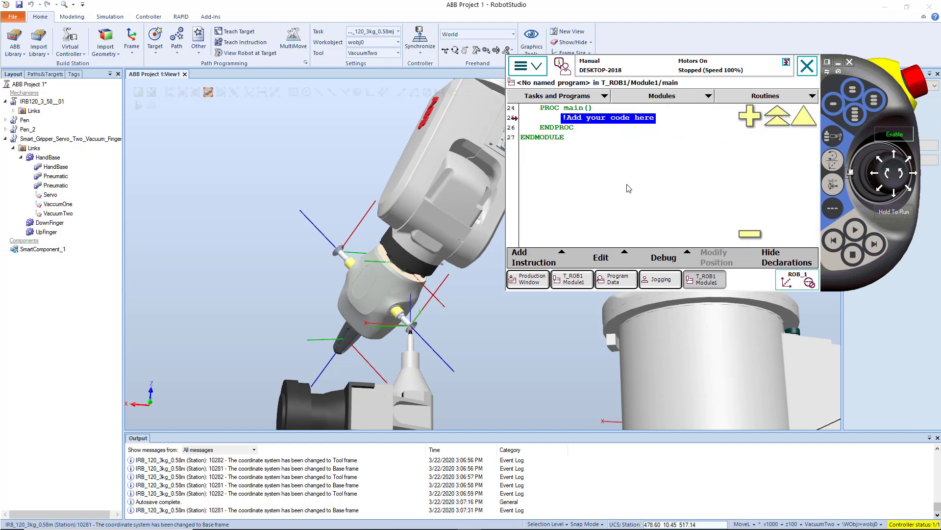
click(810, 122)
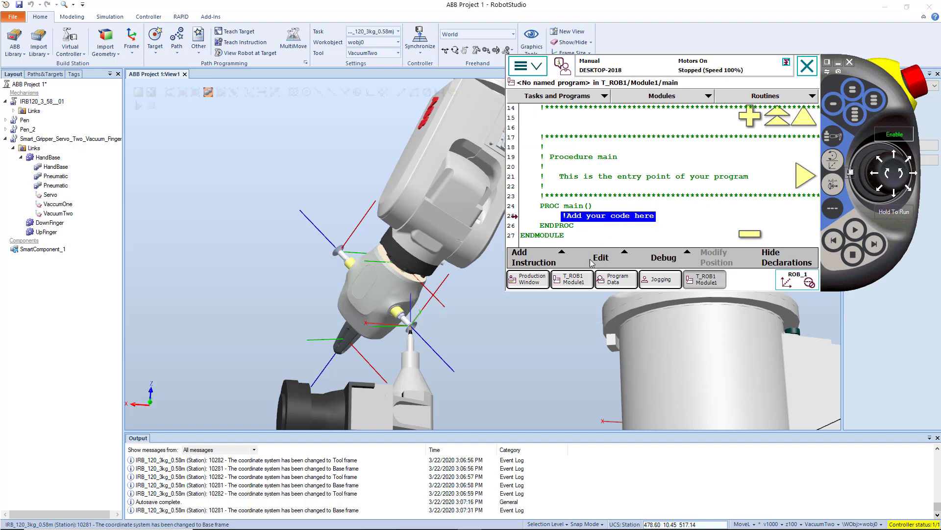
click(613, 260)
click(546, 252)
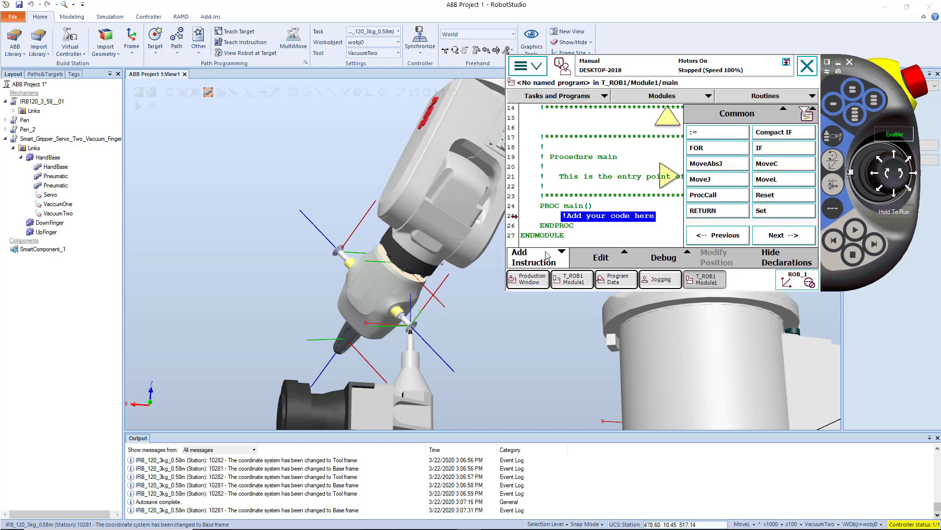
click(719, 183)
click(752, 234)
click(760, 184)
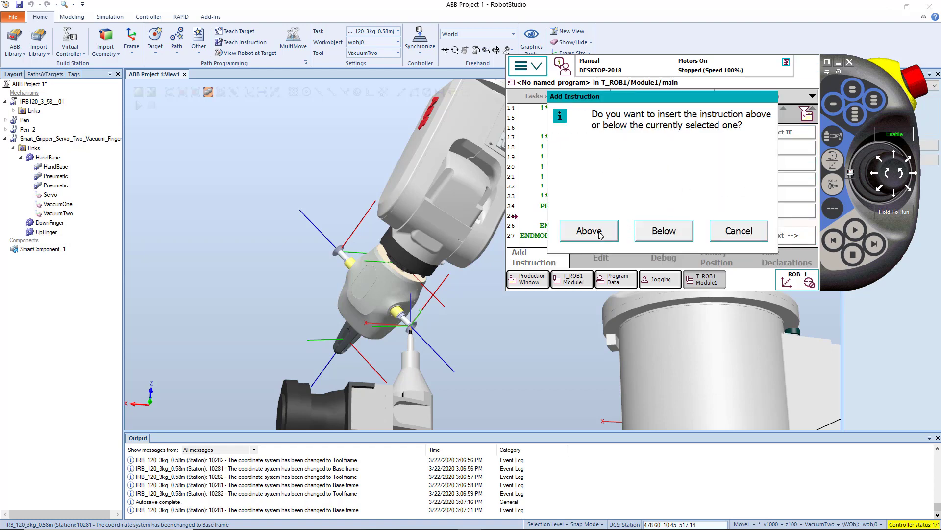
click(640, 231)
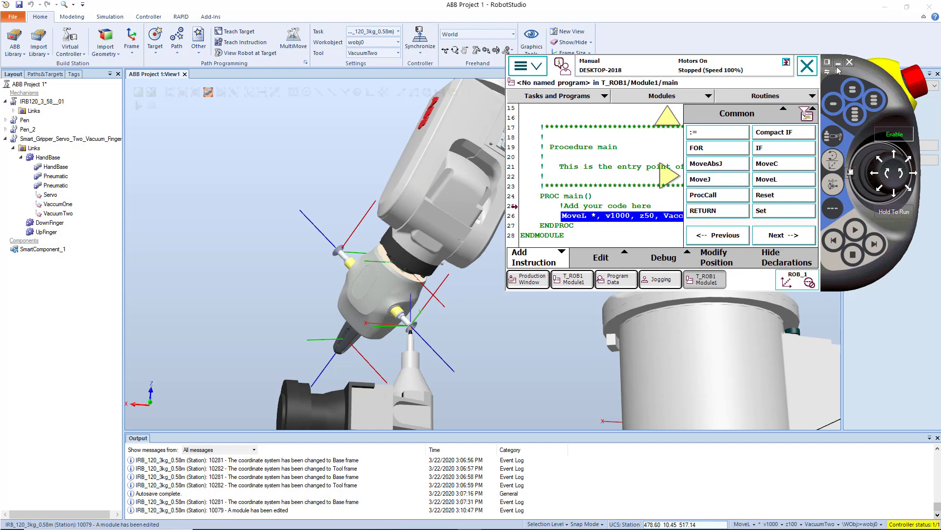
click(527, 259)
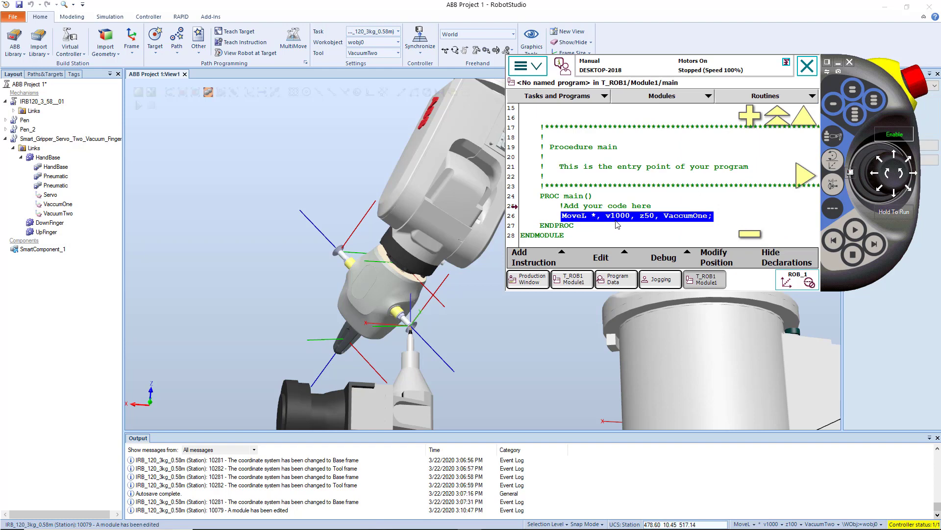
click(698, 225)
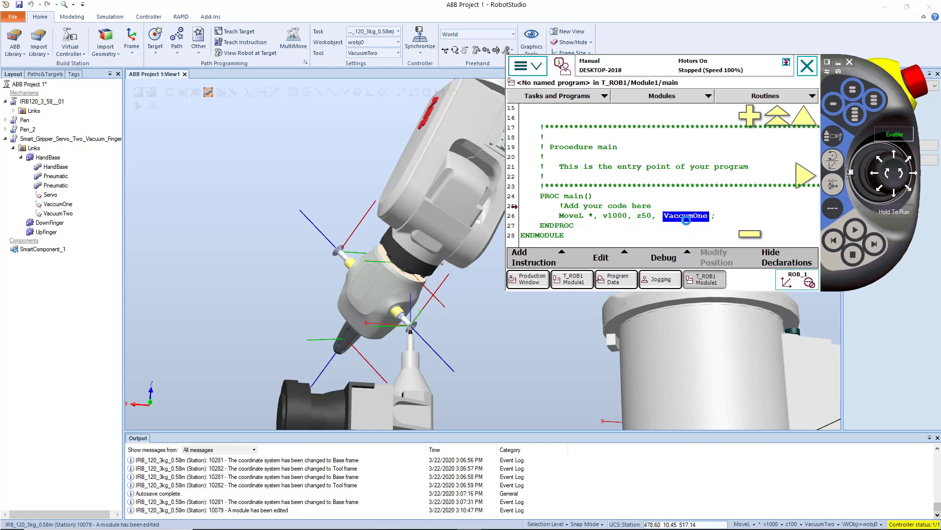
click(683, 218)
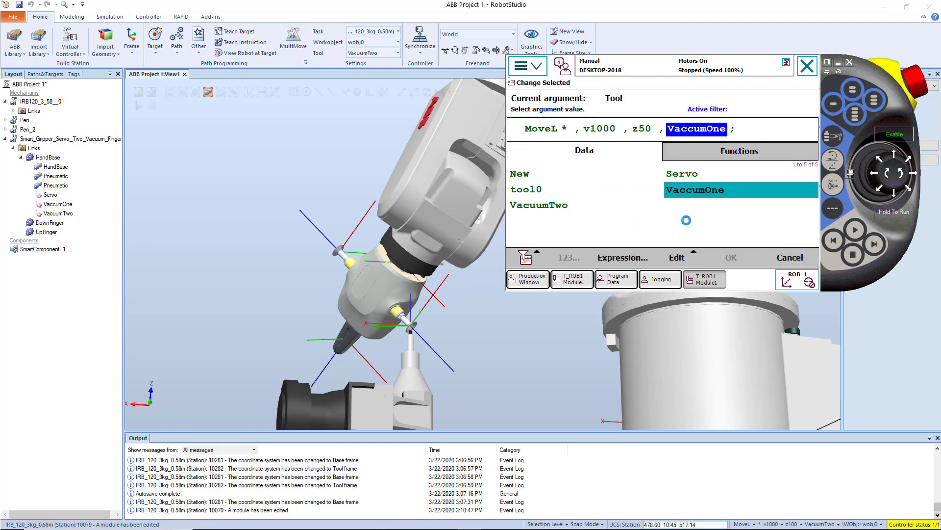
click(793, 259)
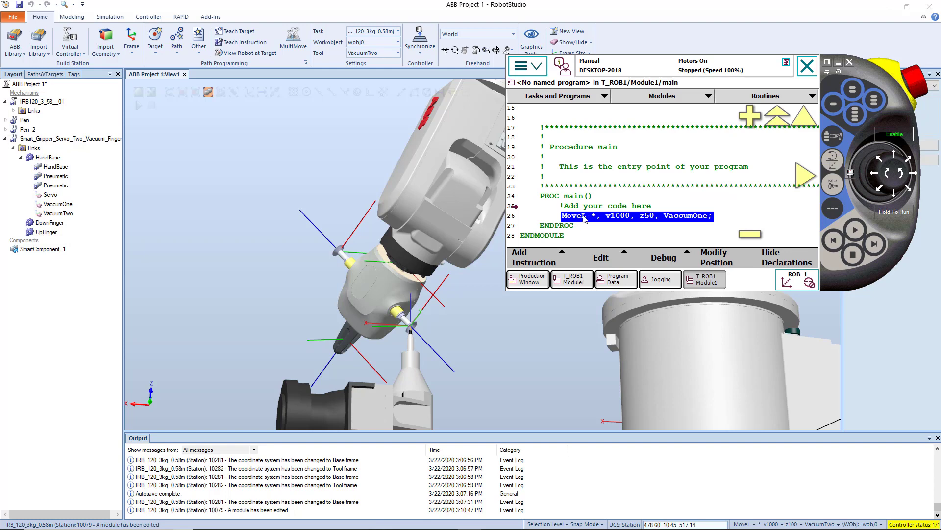
Set the speed argument of the MoveL instruction to v200.
click(614, 218)
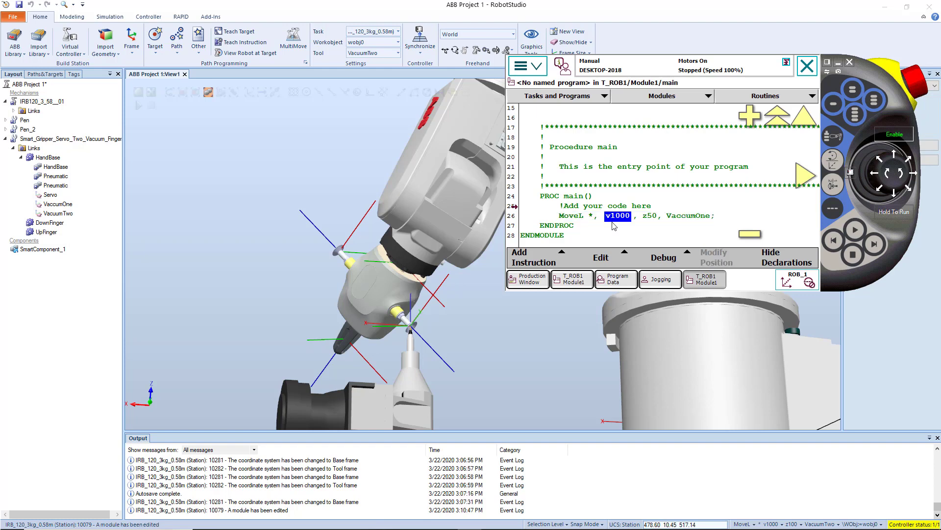
click(619, 218)
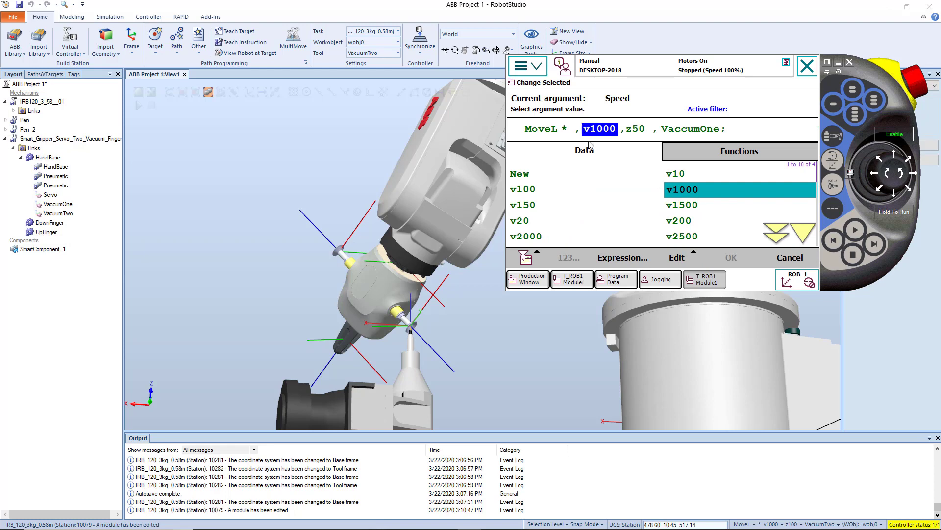
click(680, 224)
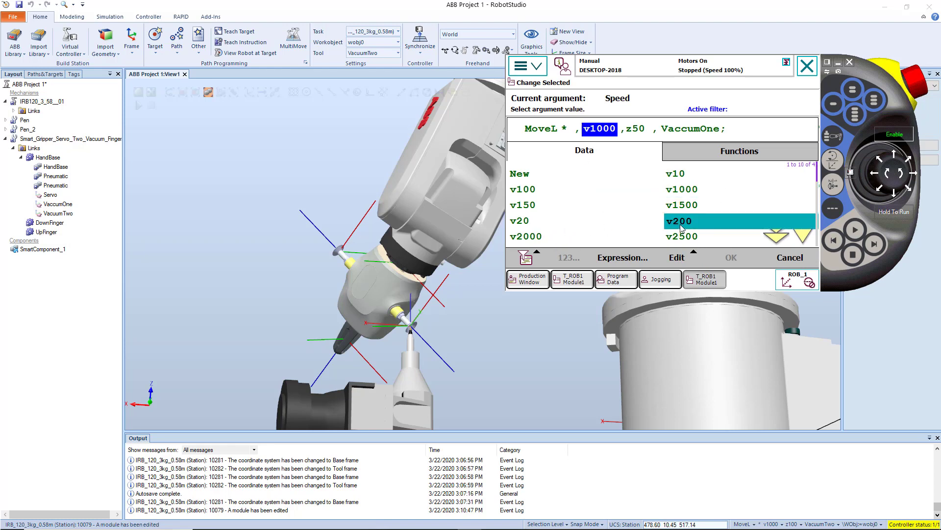
click(731, 258)
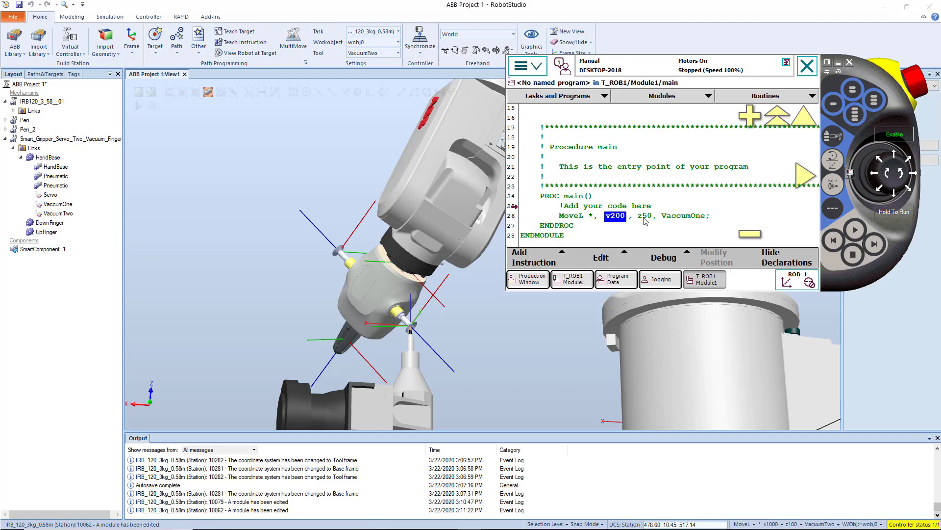
Declare a new robtarget for the MoveL instruction's target point and enter the name pen10.
click(593, 215)
click(593, 217)
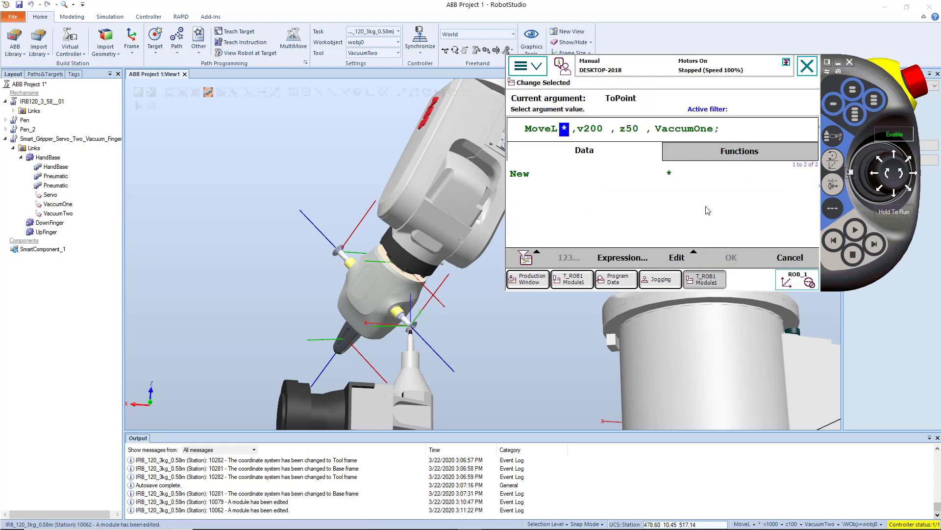
click(680, 171)
click(678, 170)
click(673, 174)
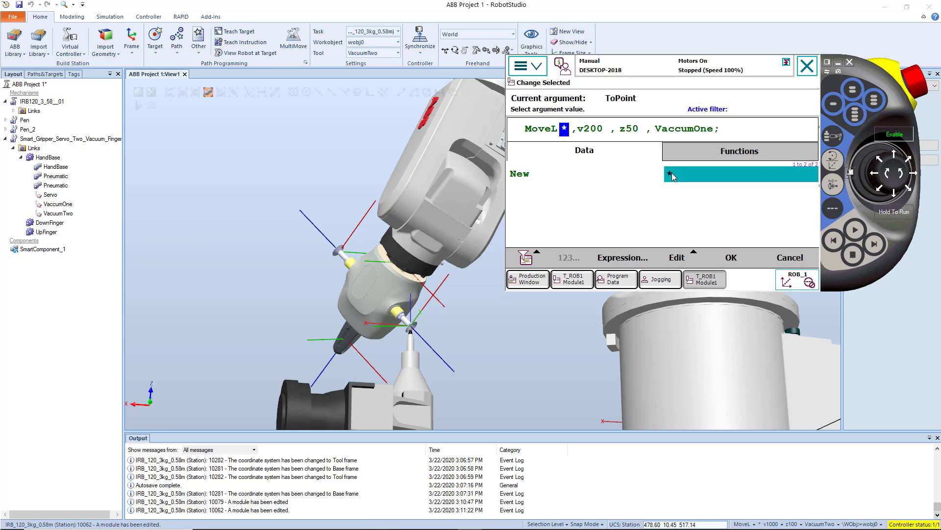
click(527, 177)
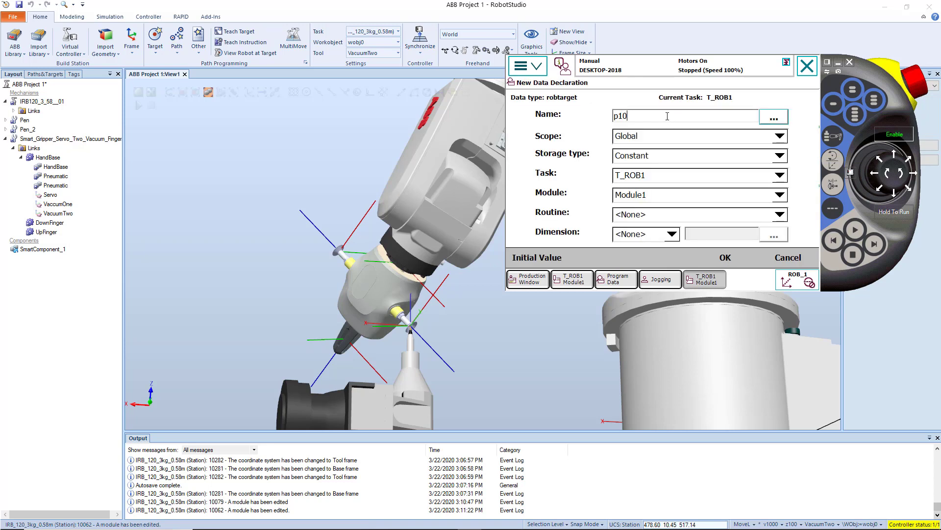
drag(628, 117, 611, 115)
text(pen10)
Review the new robtarget's initial position, orientation, configuration and external axis values.
click(551, 261)
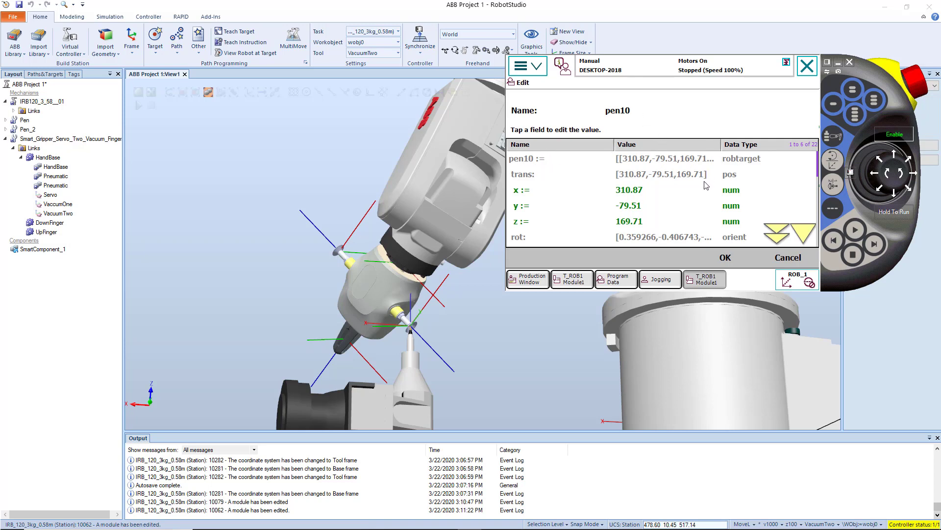
click(804, 233)
click(804, 232)
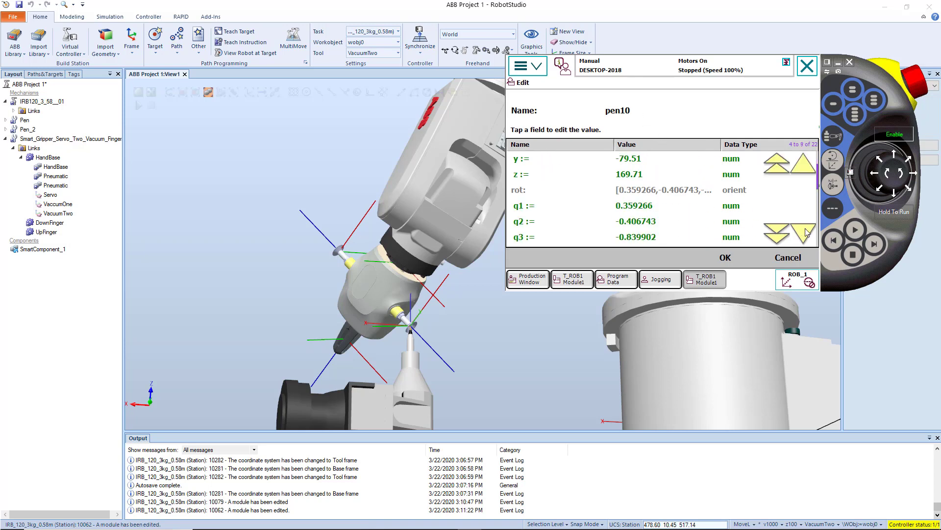
click(807, 236)
click(807, 235)
click(807, 236)
click(807, 236)
click(807, 237)
click(807, 238)
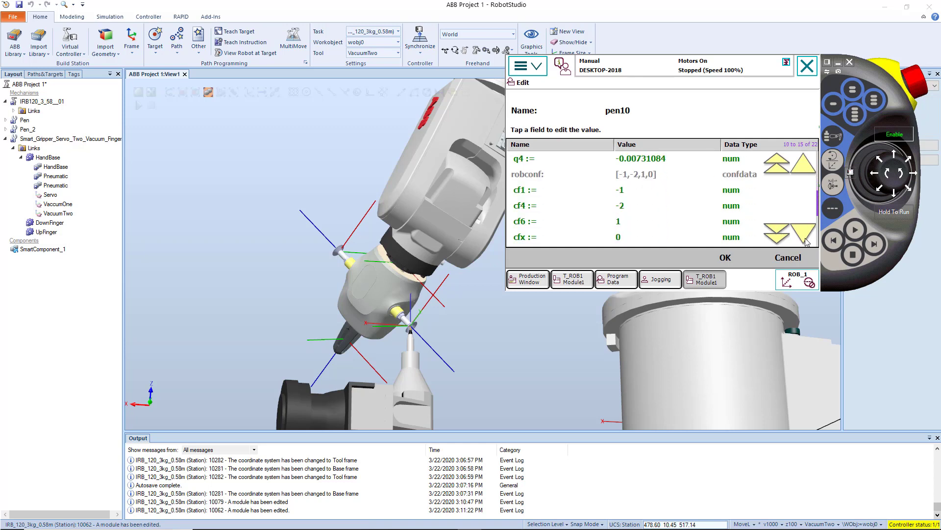
click(807, 239)
click(807, 238)
click(807, 239)
click(807, 239)
click(807, 239)
click(806, 239)
click(807, 239)
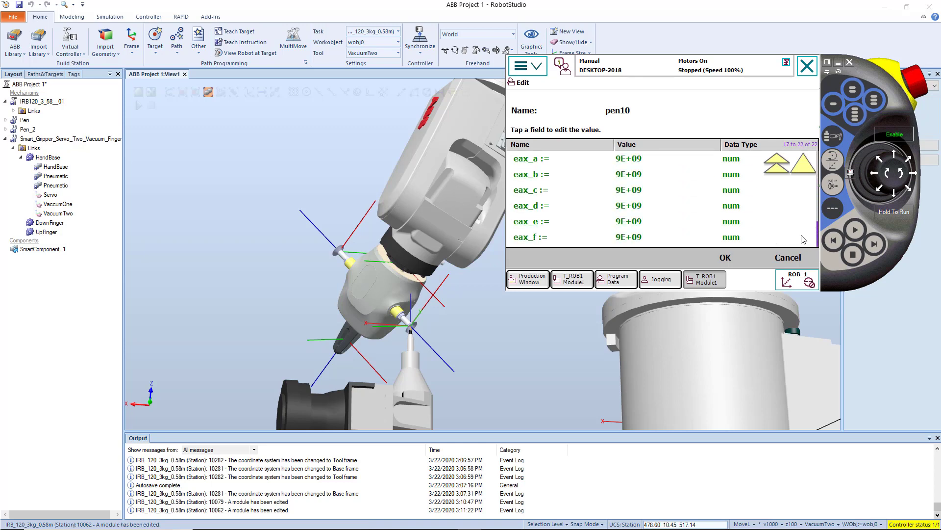
click(804, 164)
click(804, 164)
click(804, 165)
click(804, 165)
click(805, 166)
click(805, 166)
click(806, 168)
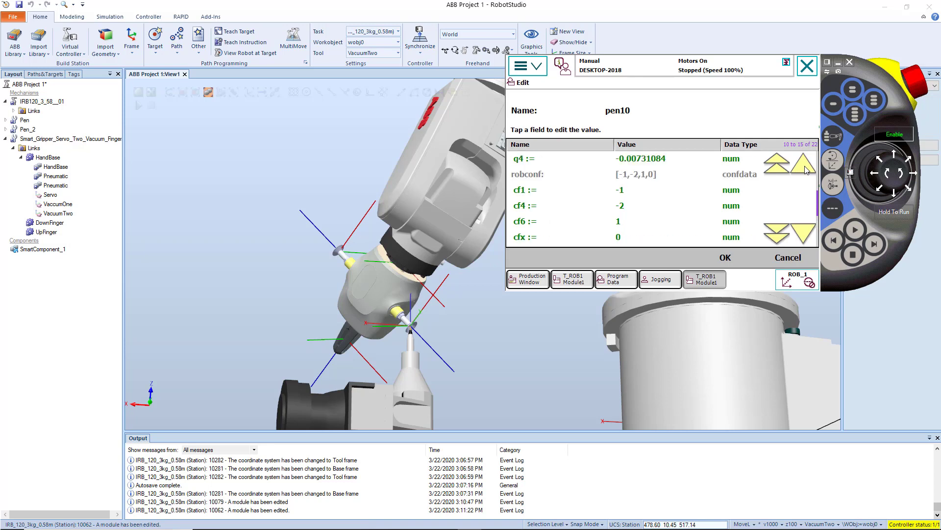
click(805, 167)
click(805, 167)
click(805, 167)
click(805, 167)
click(805, 167)
click(805, 167)
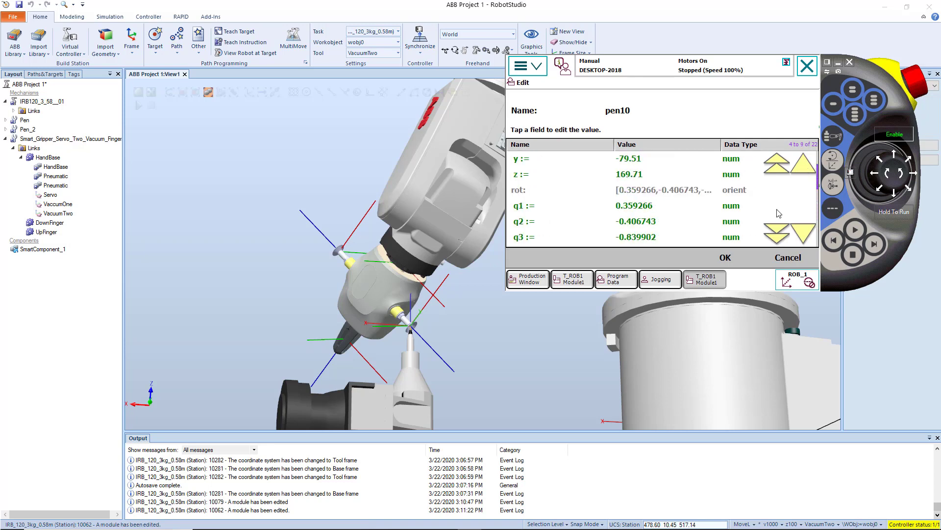
click(728, 260)
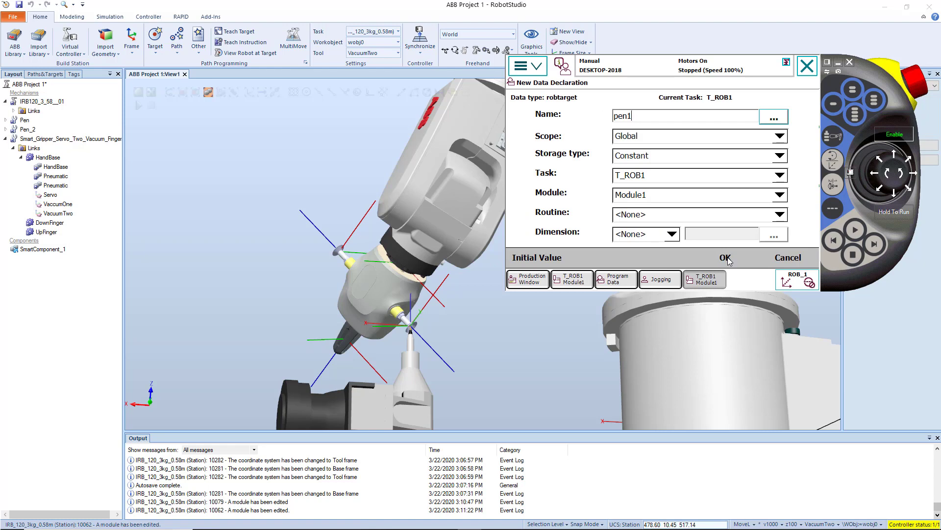
Create the robtarget under the name pen1 and apply it as the MoveL instruction's target point.
click(725, 257)
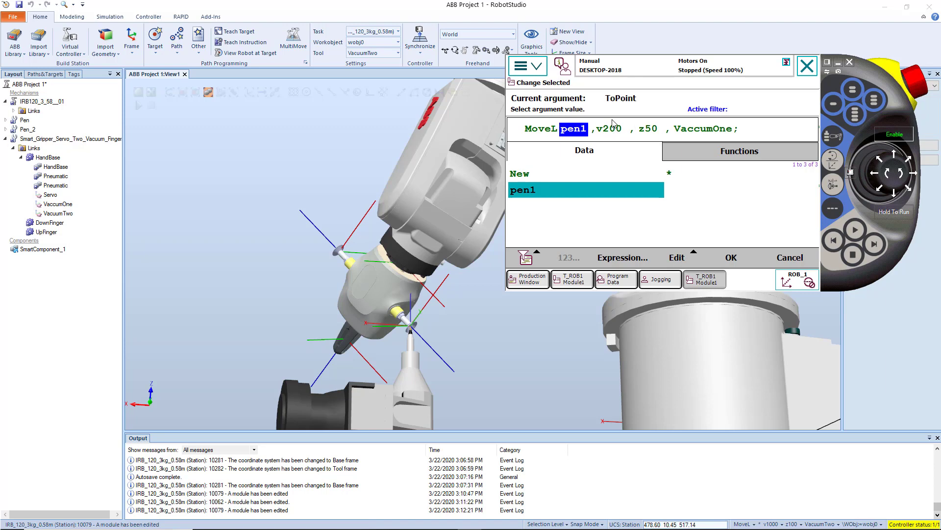
click(740, 258)
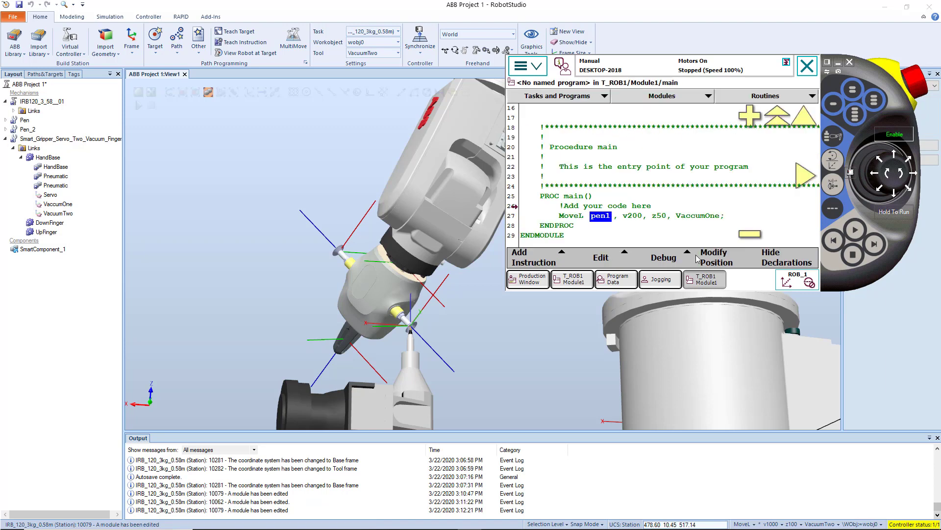
Select the suction cup part touching the pen tip in the 3D view and bring the pendant back.
click(417, 327)
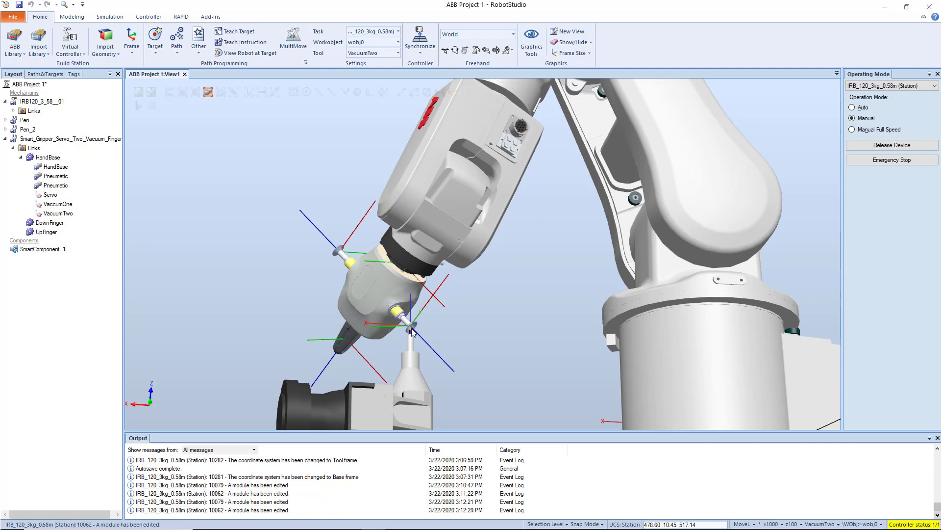
click(409, 321)
click(470, 520)
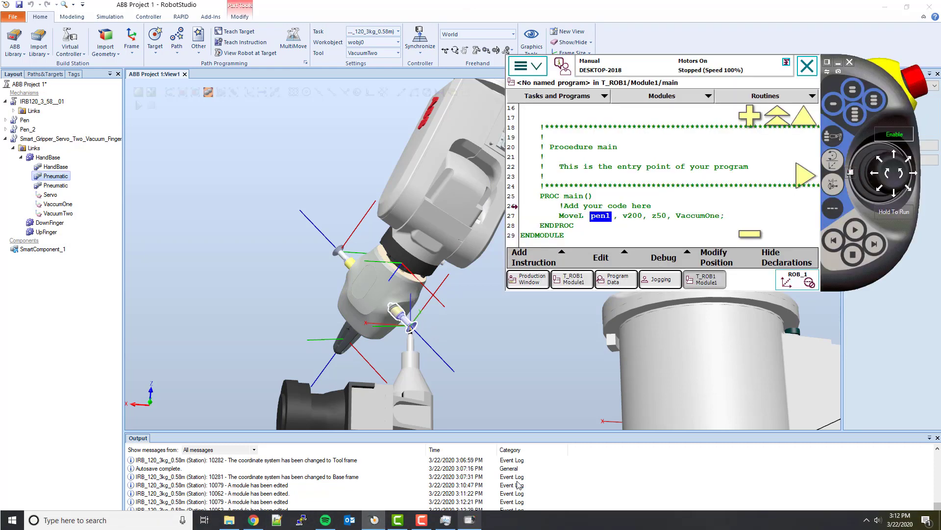
Jog the robot straight up along Z to about 245 mm, above the pen tip, and return to the program editor.
click(661, 279)
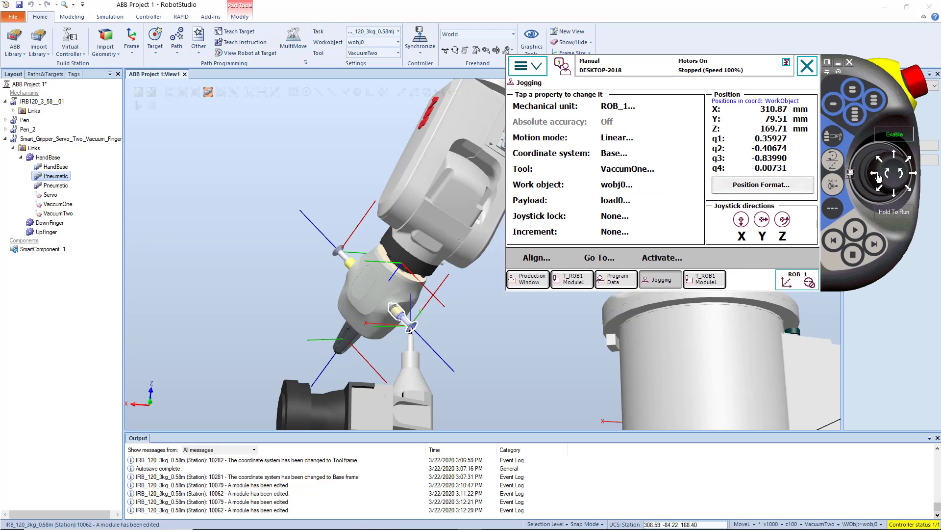
drag(889, 176, 889, 180)
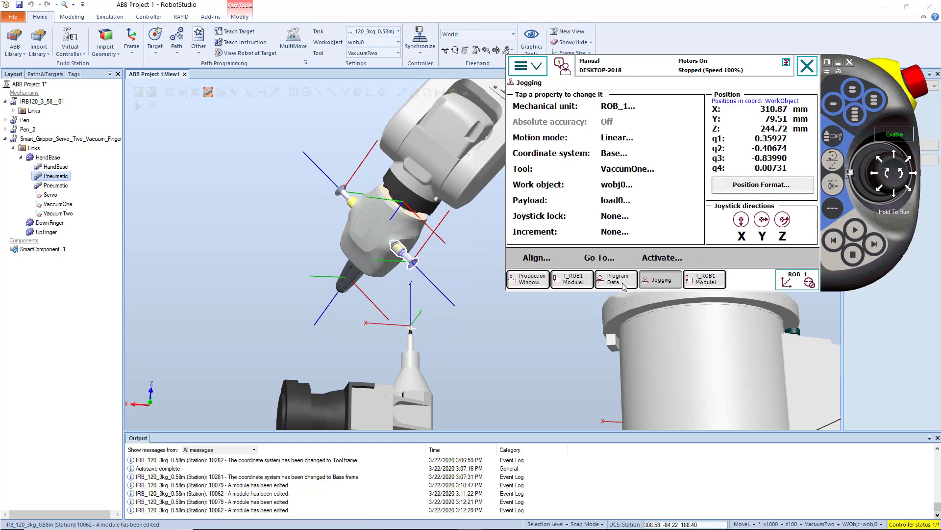
click(697, 280)
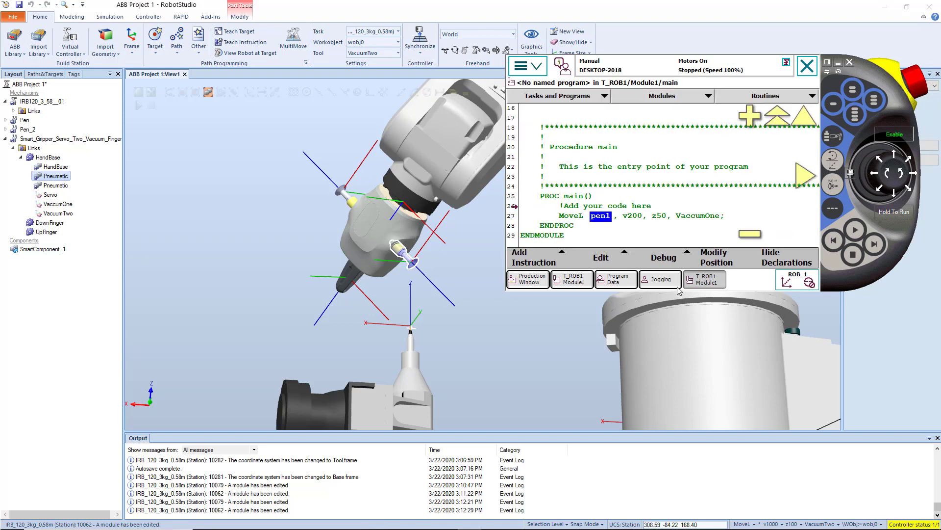
Insert a MoveJ instruction below the "Add your code here" comment in the main procedure.
click(593, 208)
click(544, 265)
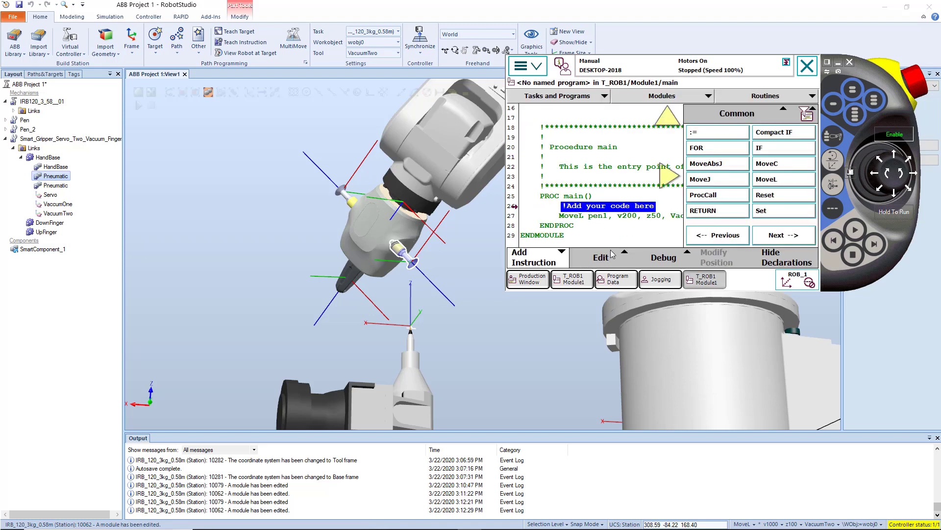
click(719, 182)
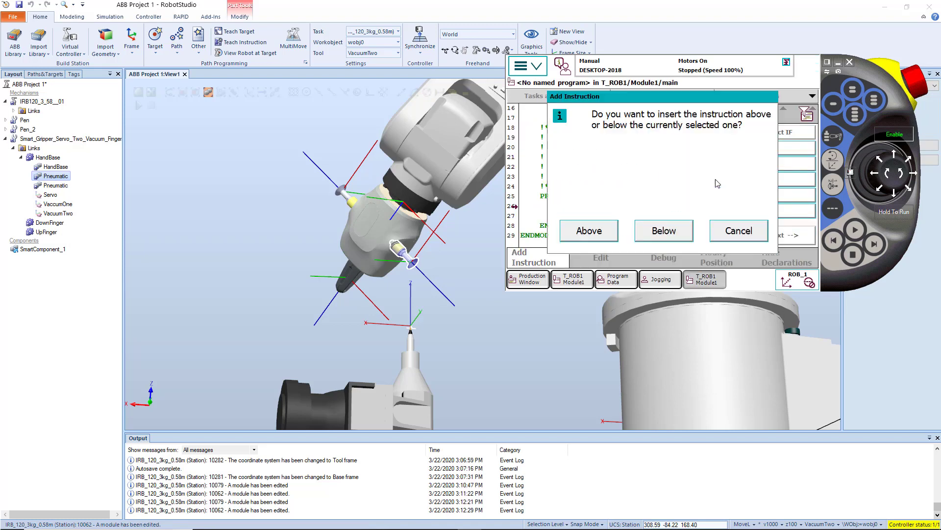
click(659, 231)
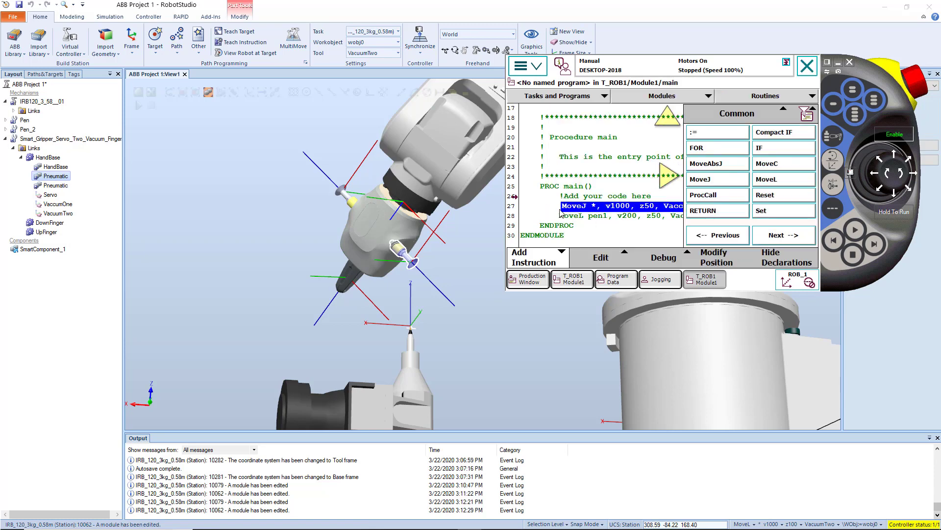
Declare a new robtarget named pen1_above as the MoveJ instruction's target point.
click(599, 209)
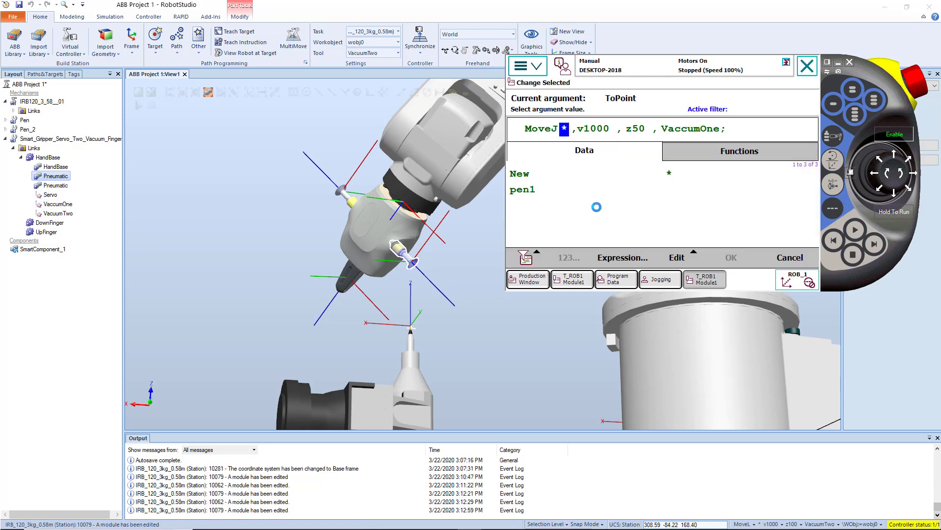
click(572, 178)
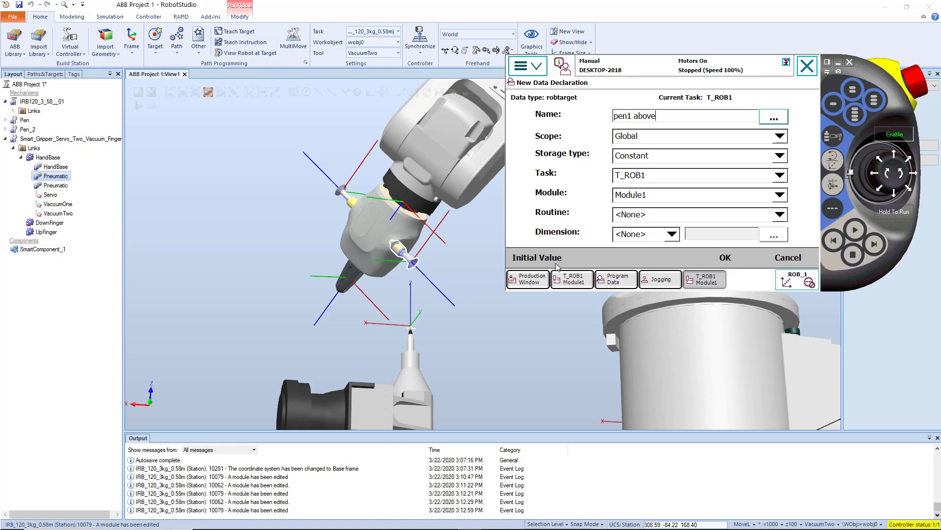
click(731, 263)
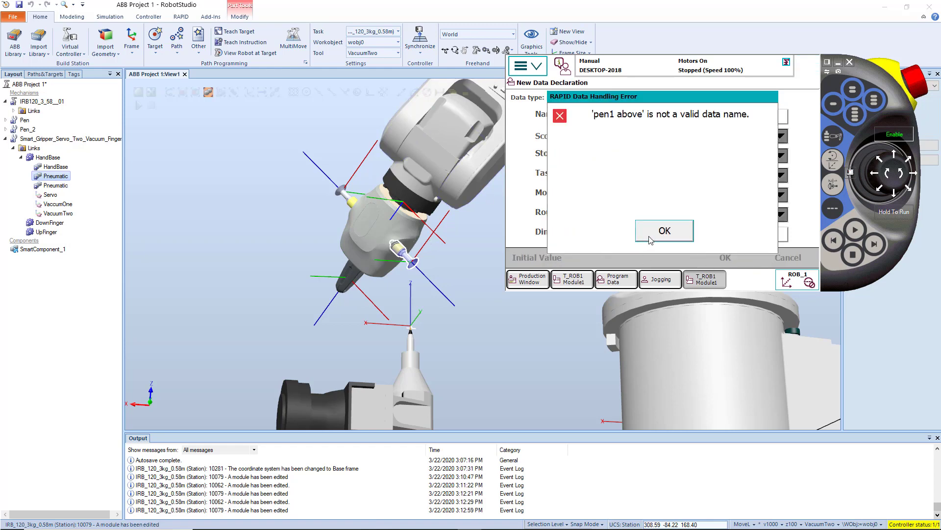
click(682, 234)
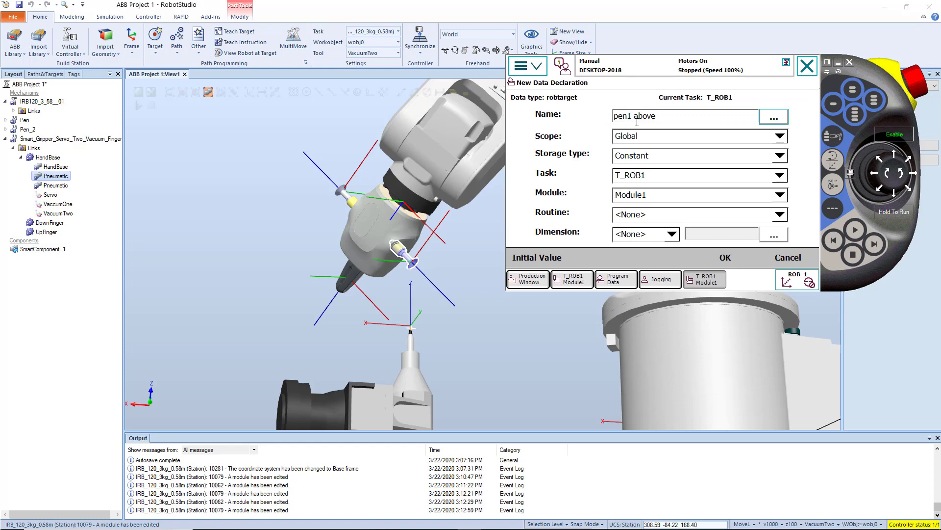
key(BackSpace)
text(_)
click(726, 259)
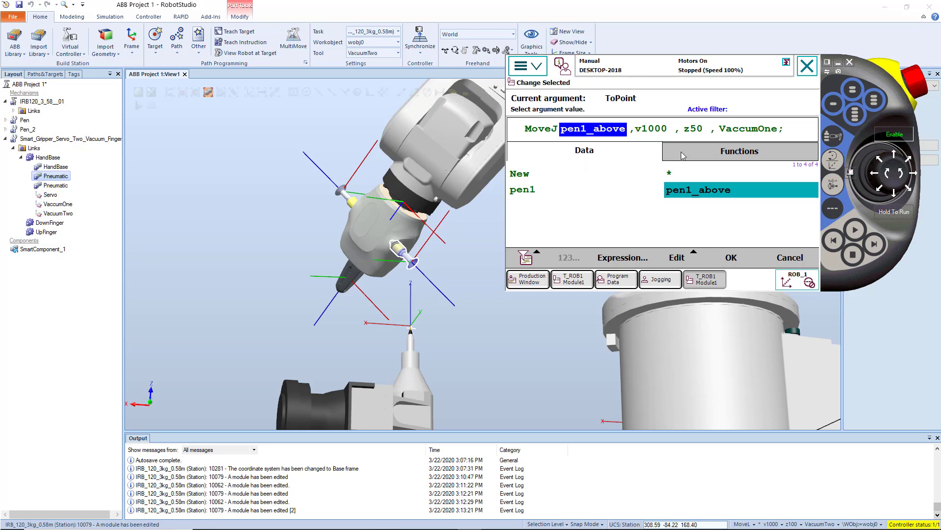
Set the MoveJ instruction's speed to v200 and apply the change.
click(656, 132)
click(671, 221)
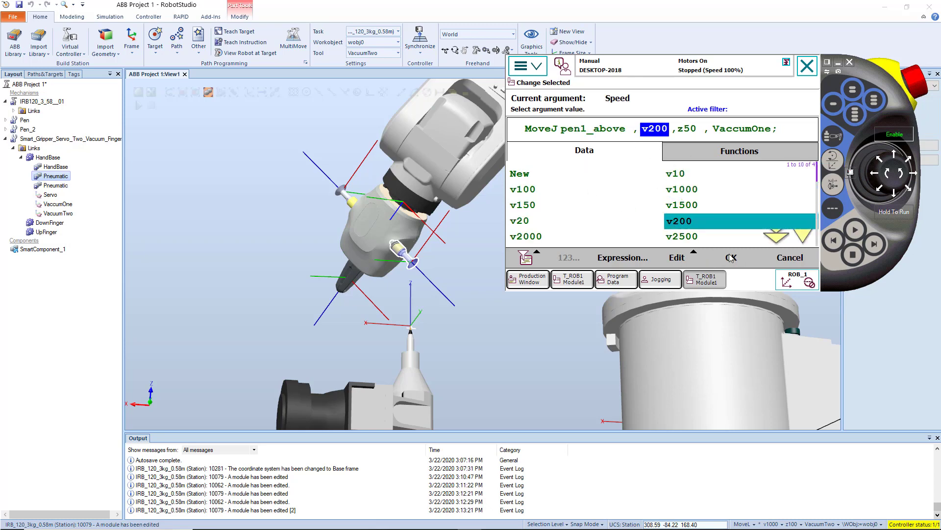
click(730, 258)
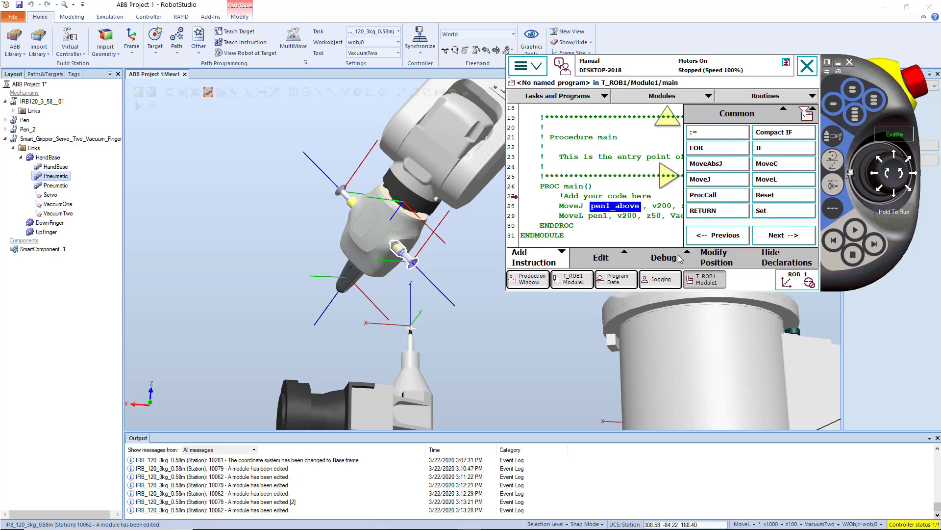
Test-run the program between pen1_above and pen1 with the pendant in front, and stop it.
click(482, 258)
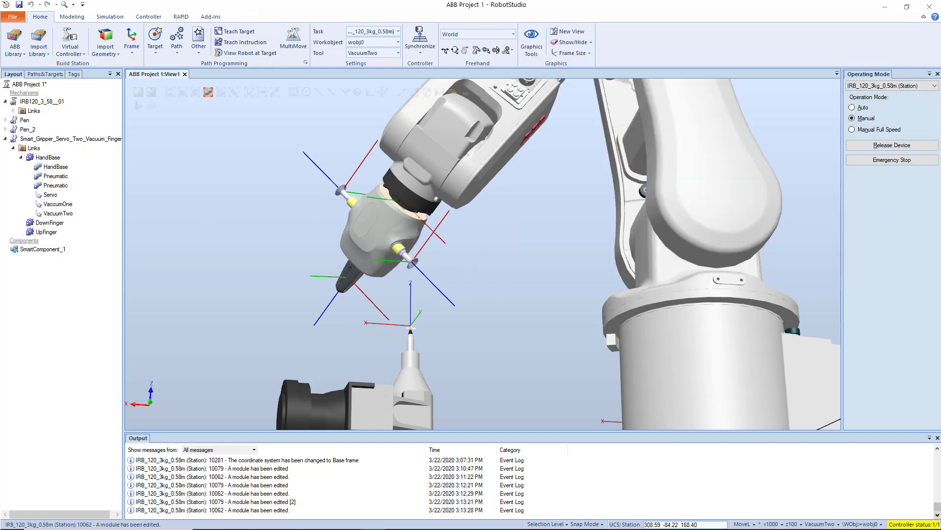
click(470, 520)
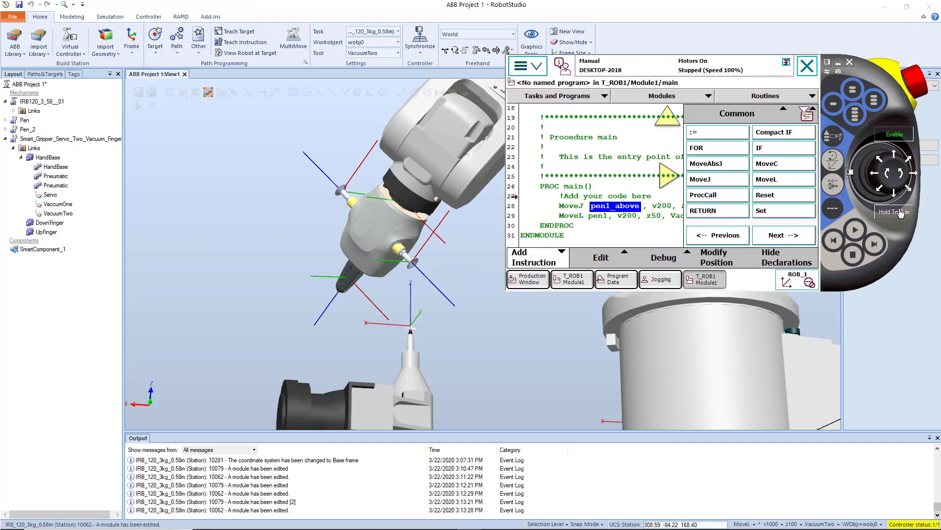
click(856, 231)
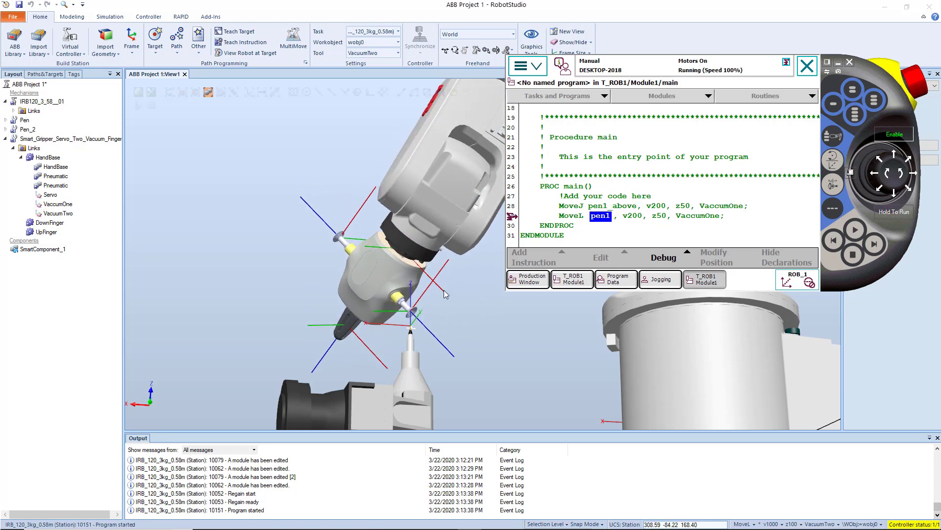
click(853, 255)
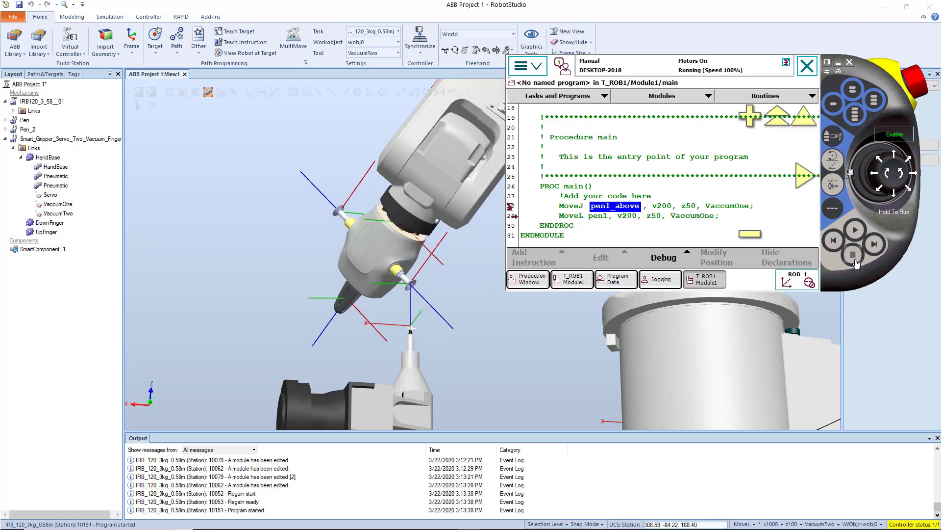
Insert another MoveL instruction below the MoveL to pen1.
click(598, 208)
click(795, 262)
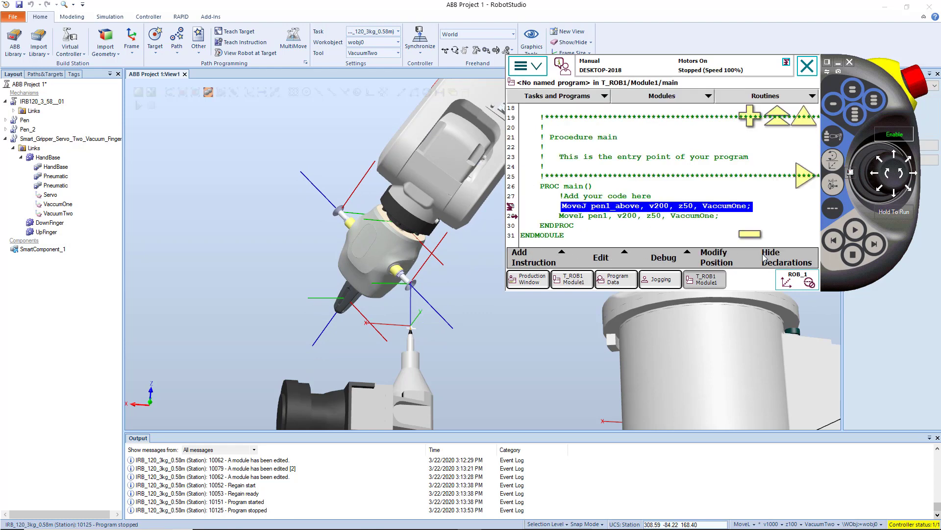
click(594, 216)
click(534, 256)
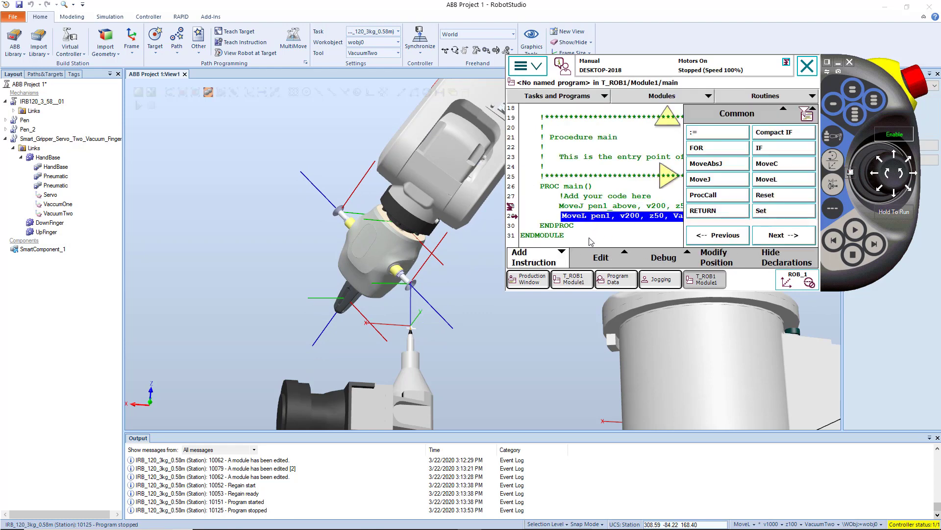
click(776, 181)
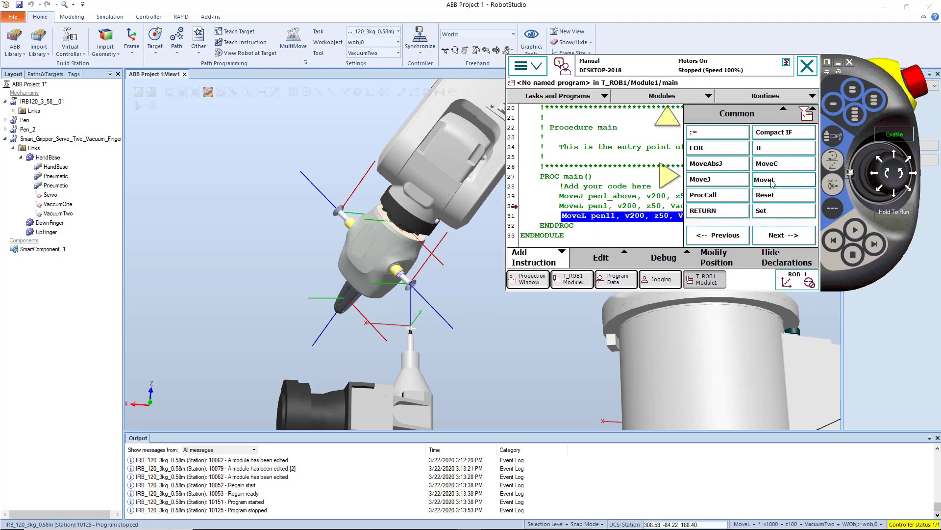
Change the new MoveL instruction's target point to pen1_above and apply it.
click(611, 217)
click(611, 217)
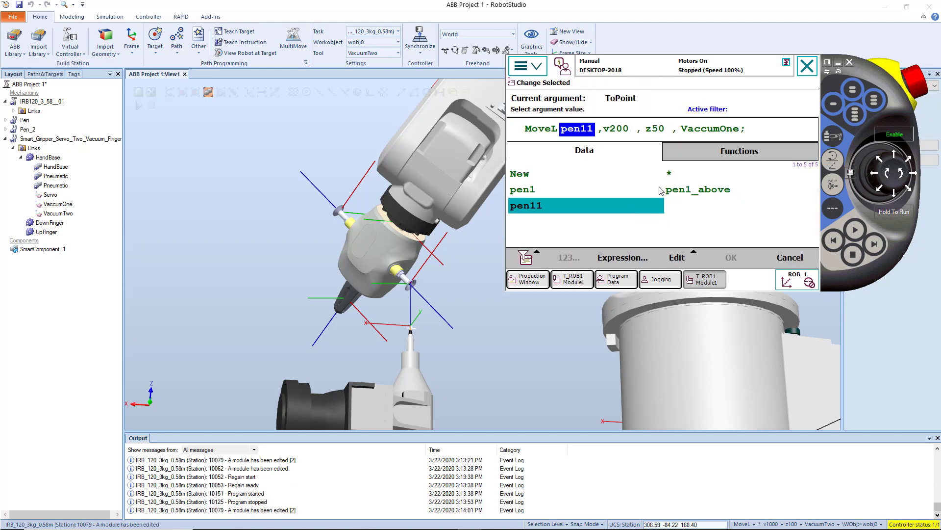
click(707, 192)
click(731, 258)
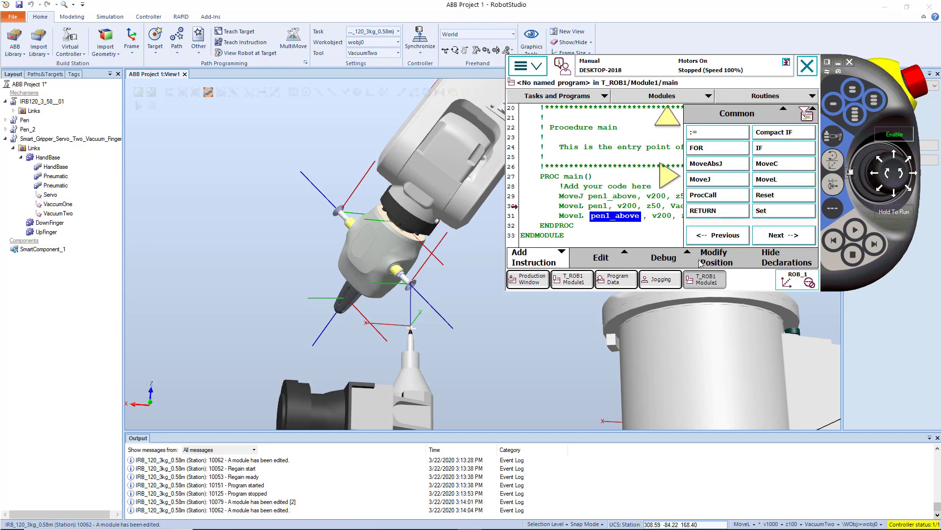
Run the three-move program to watch the approach and retreat at the pen tip, and bring the pendant back.
click(855, 230)
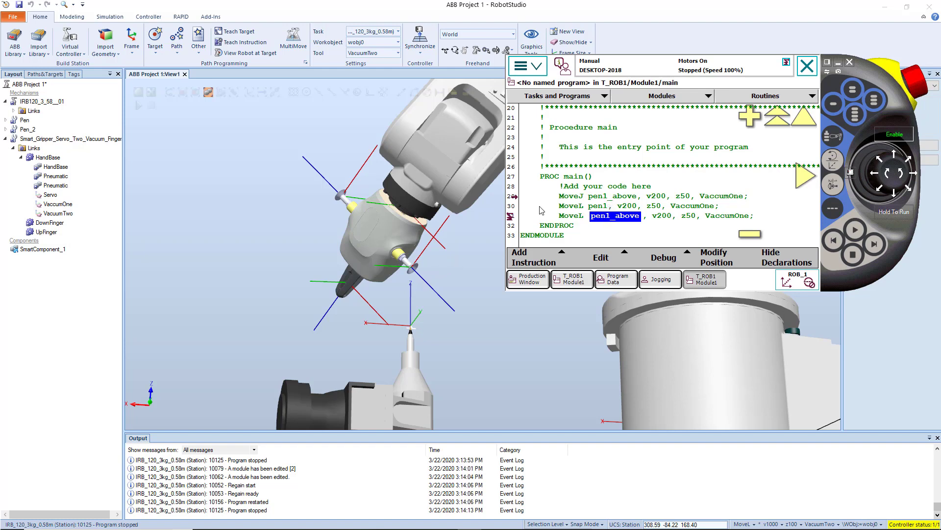
click(463, 284)
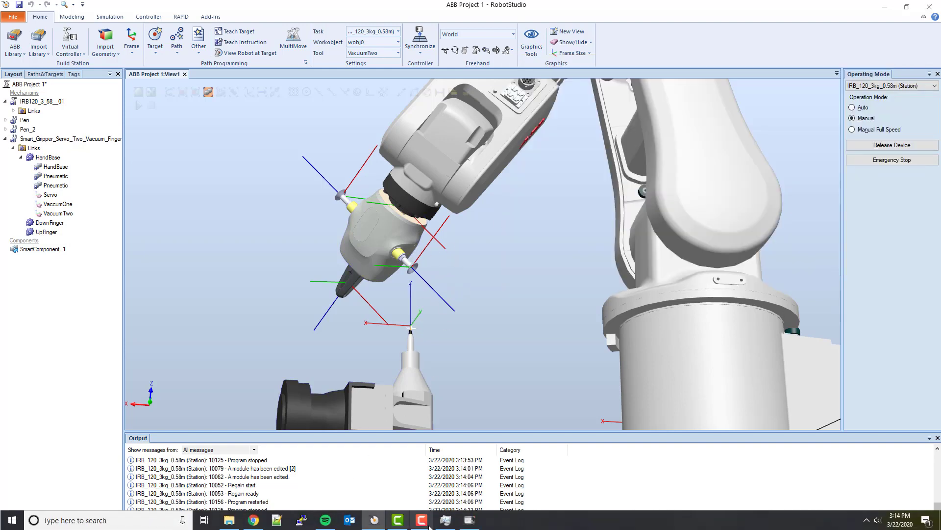
click(469, 523)
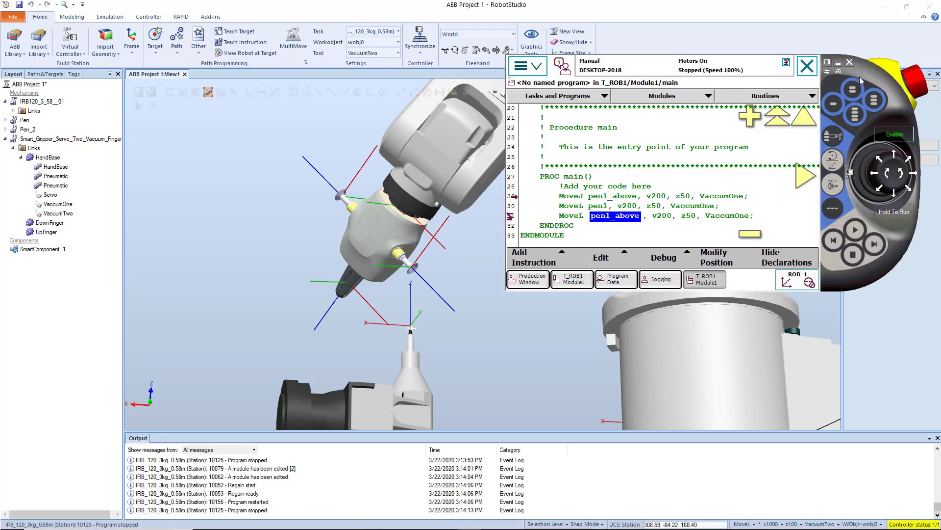
drag(905, 105, 900, 107)
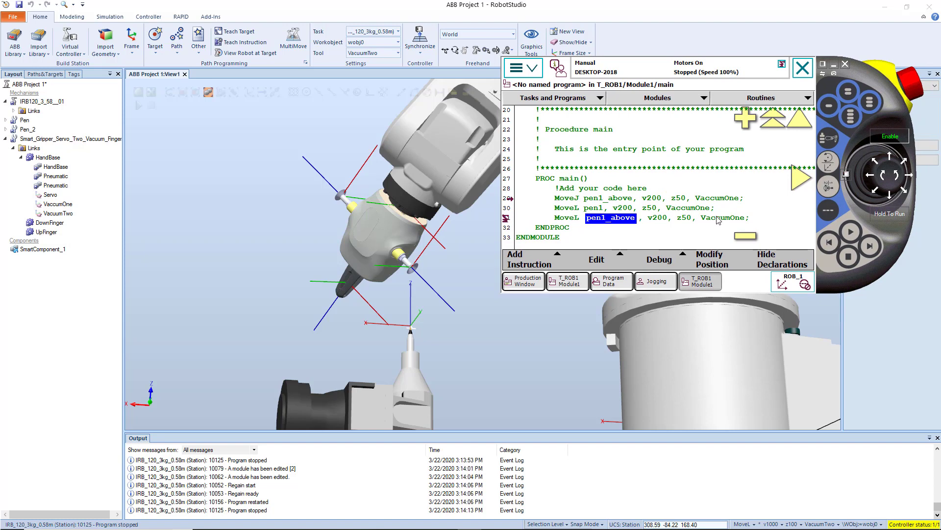
Change the MoveJ instruction's tool to VacuumTwo and accept losing the program pointer.
click(720, 198)
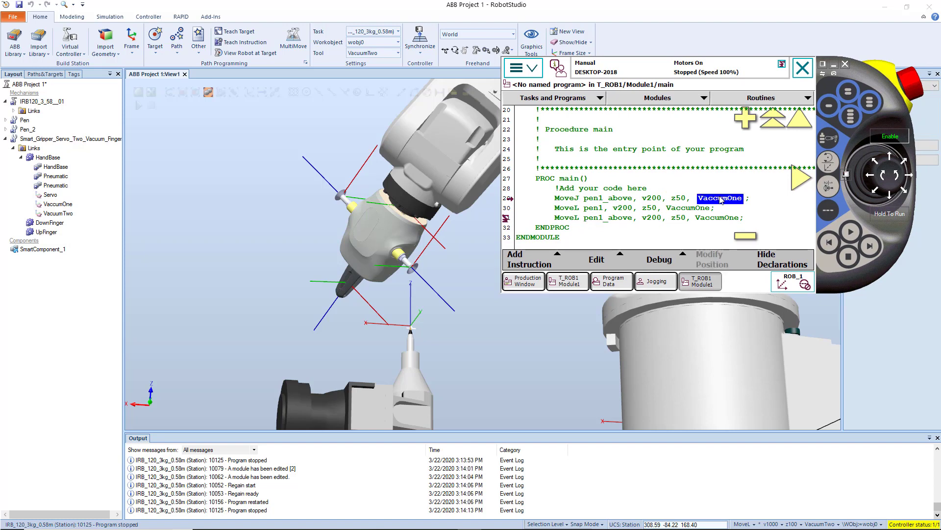
click(717, 200)
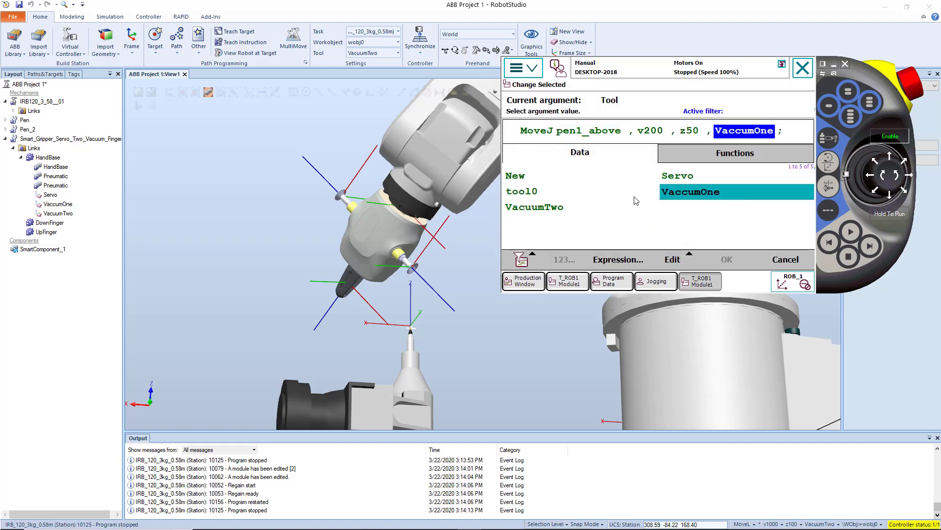
click(556, 208)
click(728, 260)
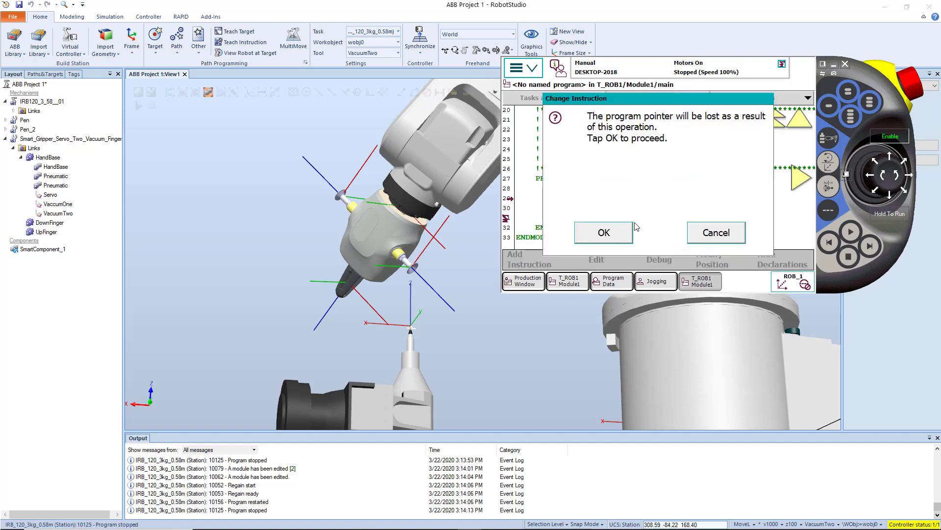
click(603, 232)
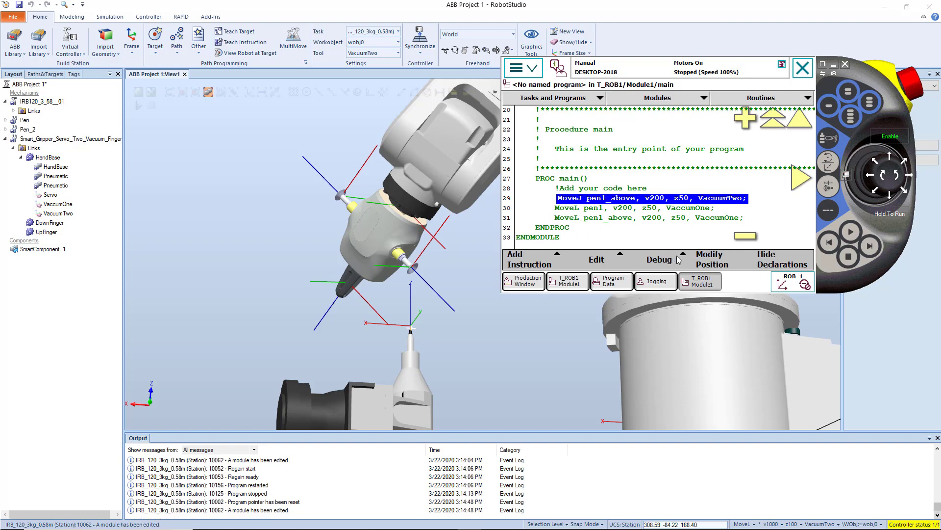
Try to start the program, and move the program pointer to main.
click(852, 233)
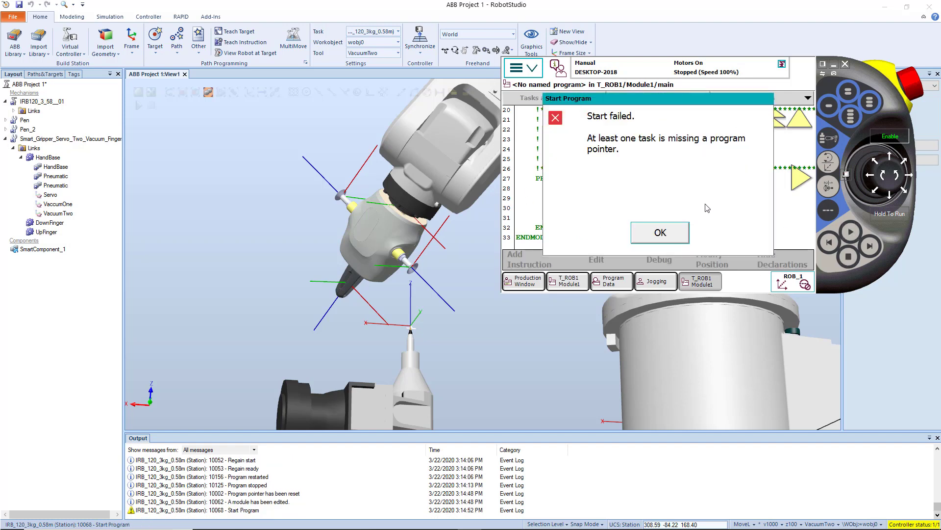
click(655, 227)
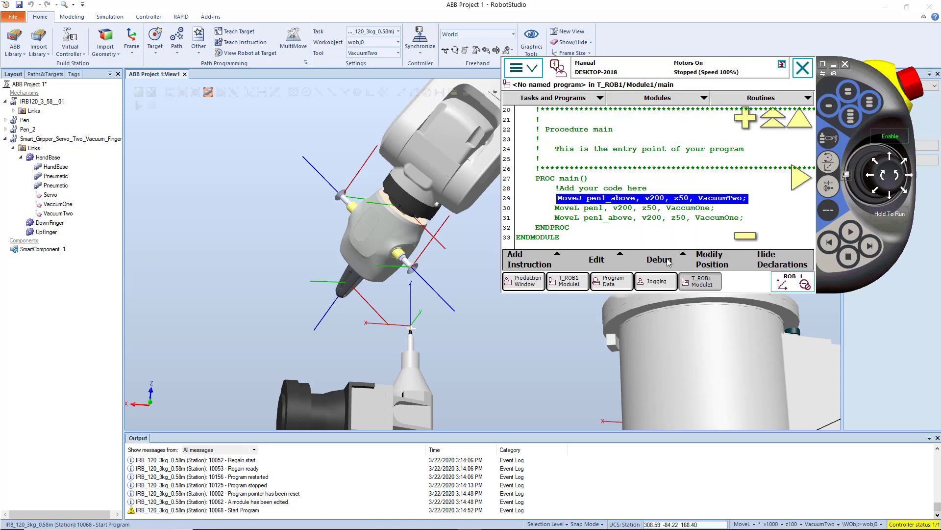
click(662, 260)
click(729, 117)
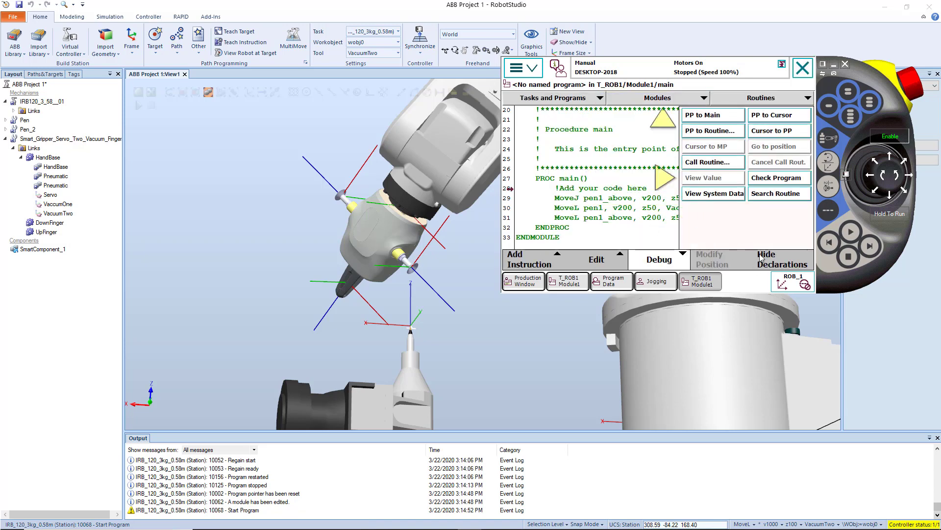
click(670, 264)
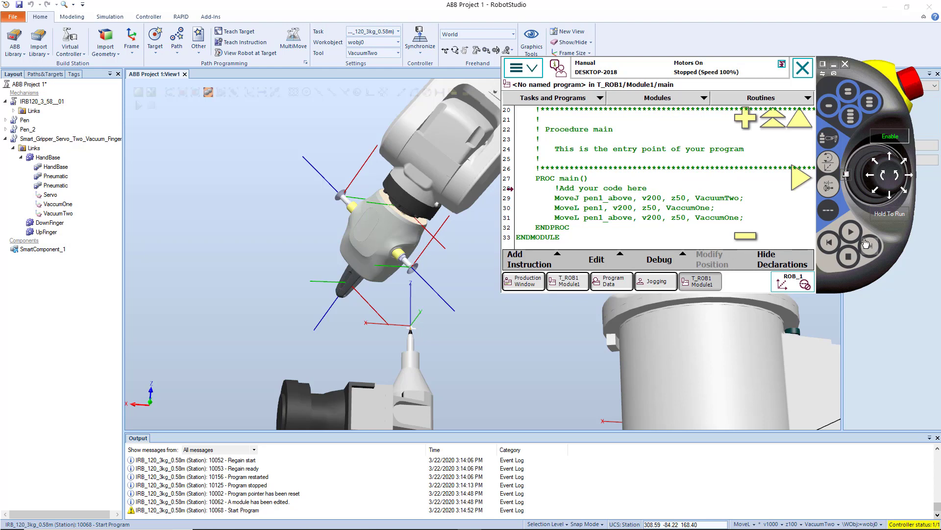
Run the main program with the MoveJ to pen1_above using VacuumTwo, watch the motion at the pen tip, and stop execution.
click(725, 200)
click(429, 263)
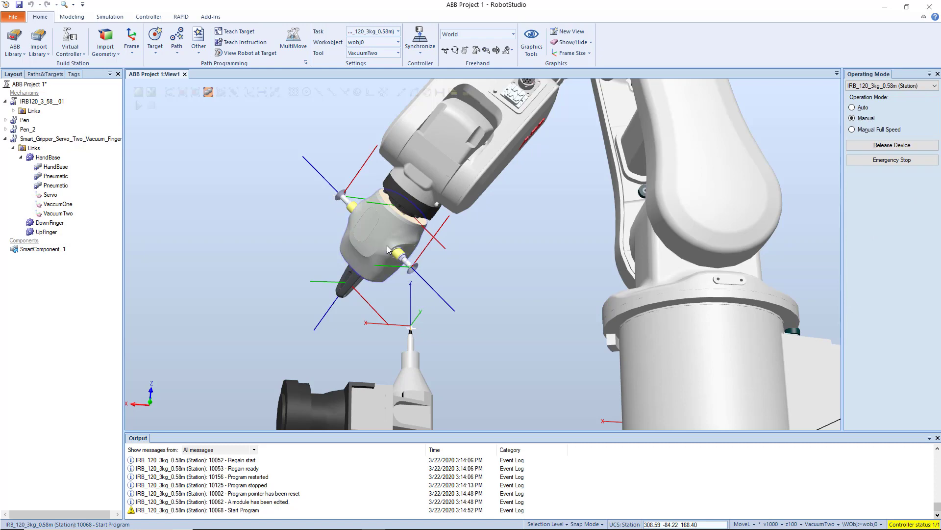
click(472, 519)
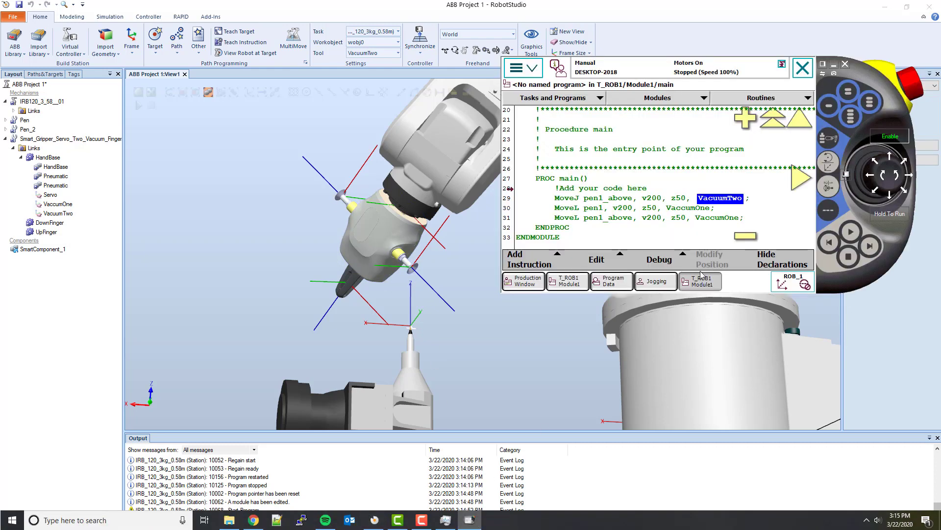
click(853, 240)
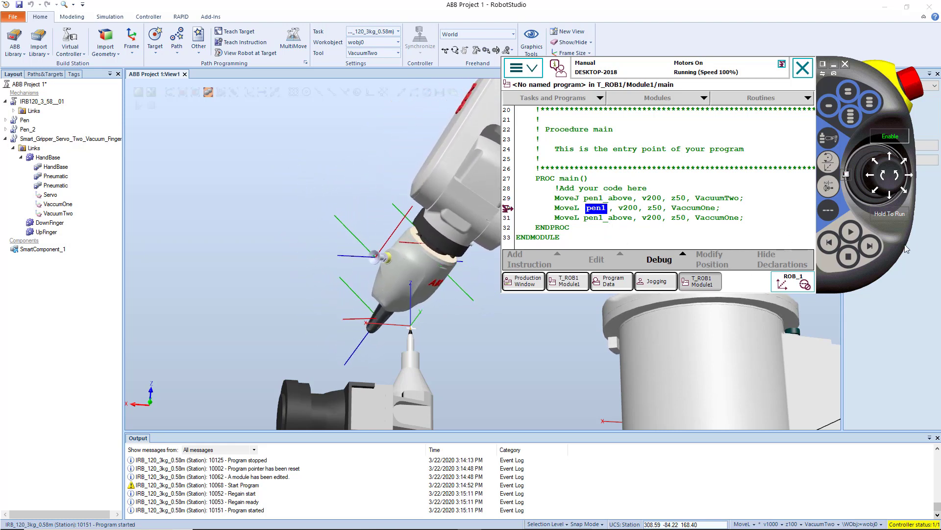
click(849, 256)
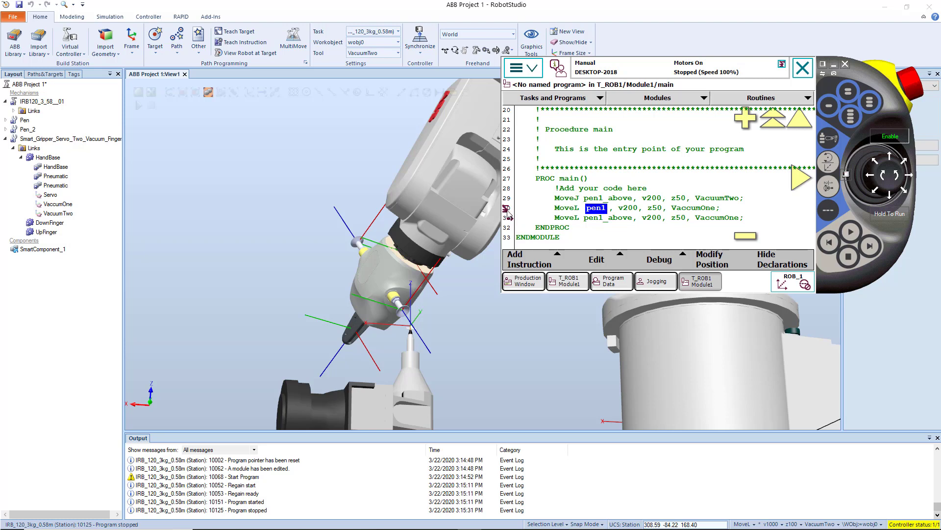
Review the target points offered for the MoveL to pen1 without changing it, and select the final MoveL to pen1_above.
click(598, 211)
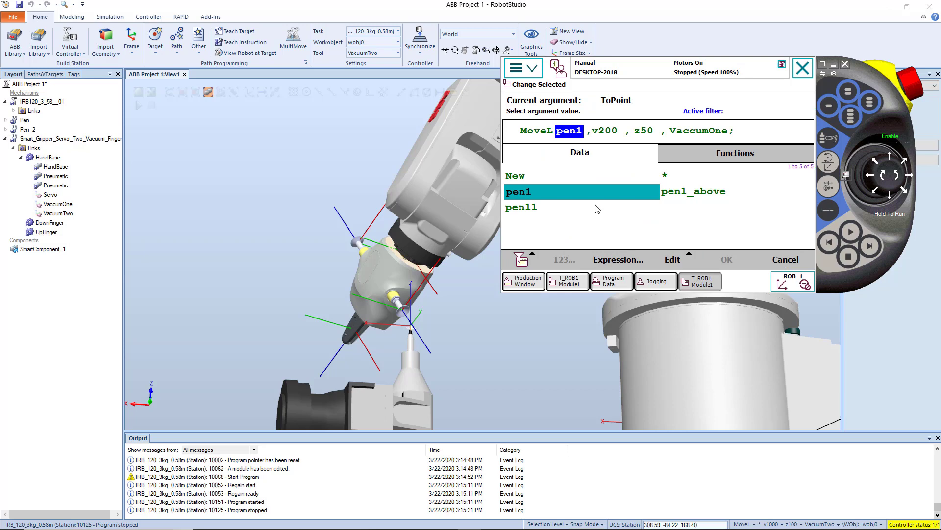
click(785, 258)
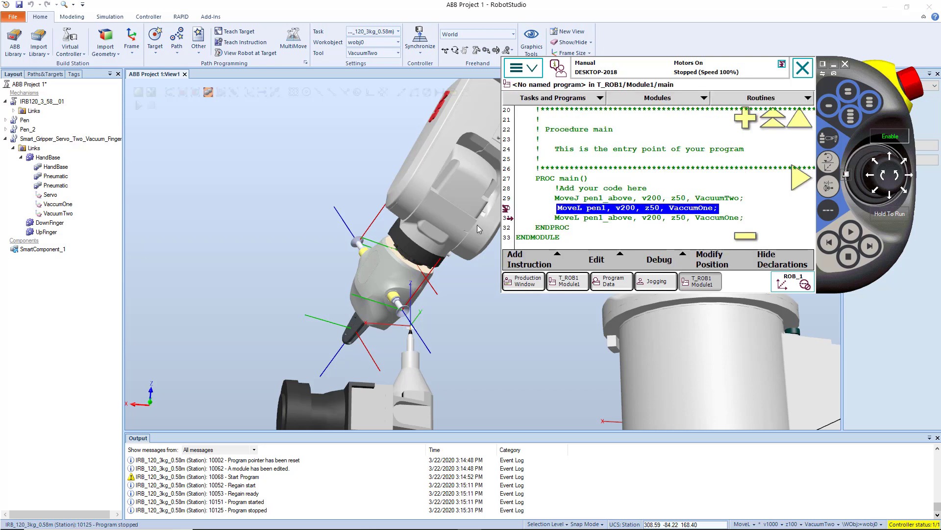
click(583, 220)
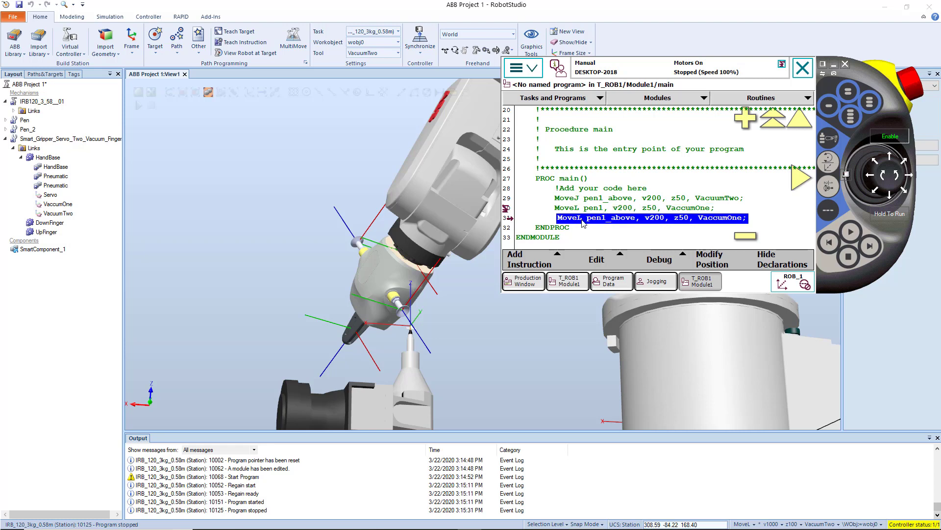
click(582, 210)
click(583, 218)
Review the Common instructions that can be added to the program and the list of instruction categories.
click(591, 265)
click(559, 265)
click(801, 239)
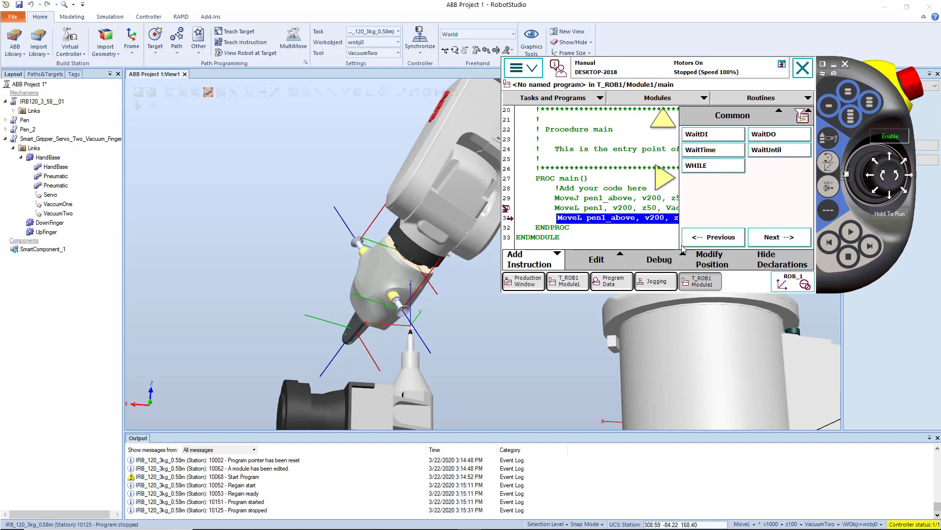
click(749, 119)
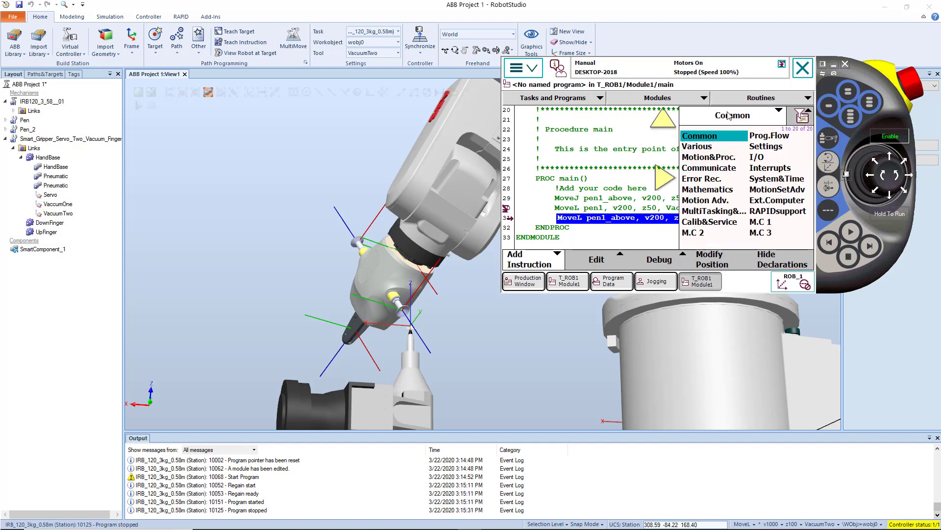
click(729, 115)
Examine the instructions in the categories from Prog.Flow through Motion Adv., and return to the Common instructions.
click(774, 237)
click(774, 236)
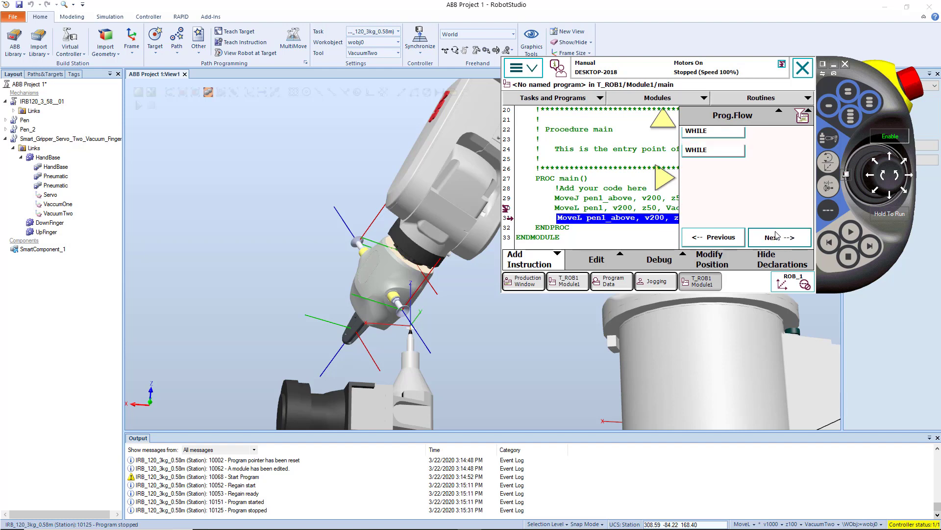
click(775, 236)
click(778, 237)
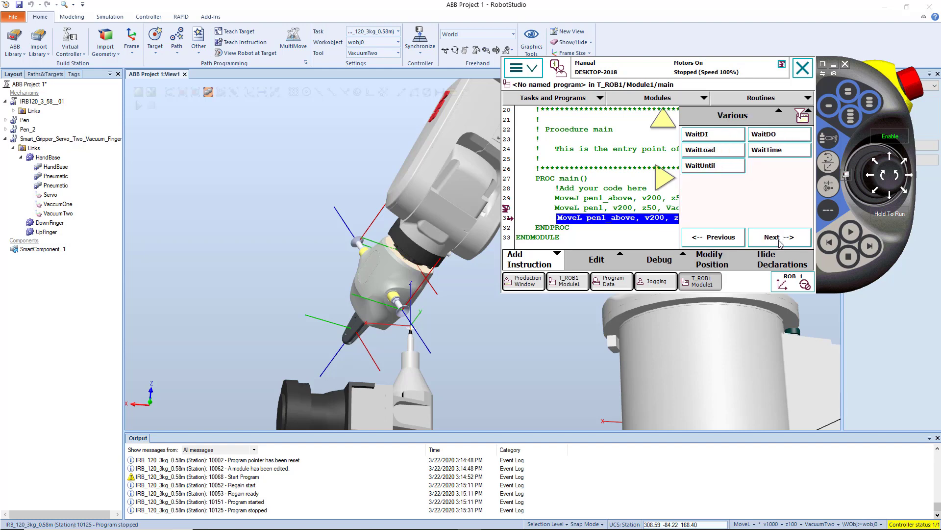
click(773, 237)
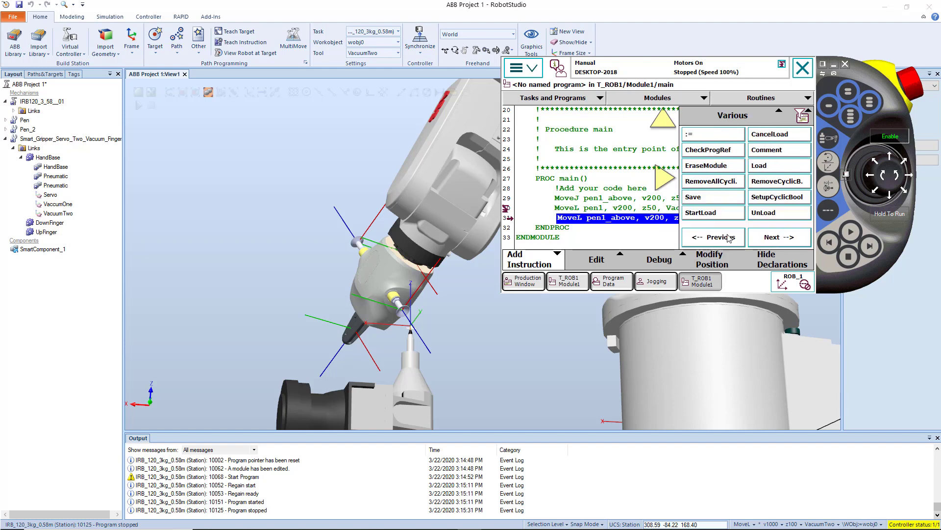
click(772, 238)
click(771, 238)
click(772, 238)
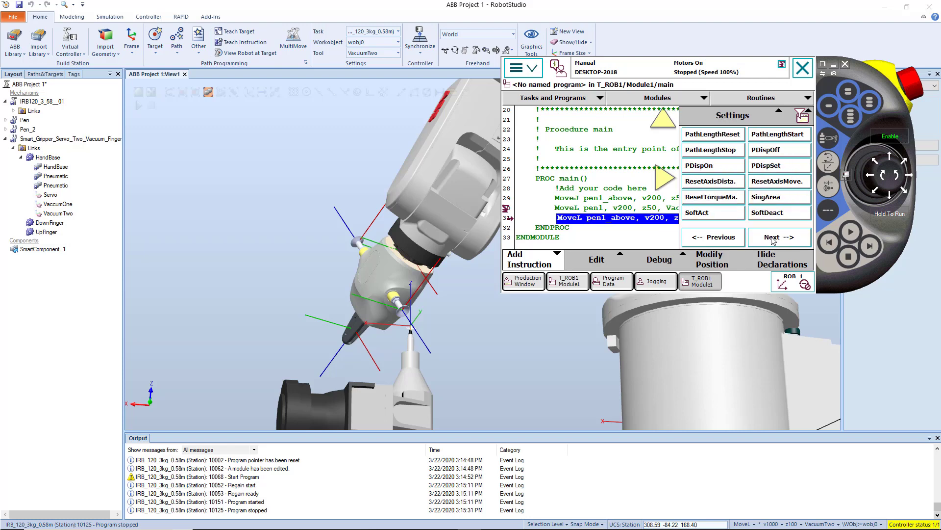
click(773, 239)
click(772, 239)
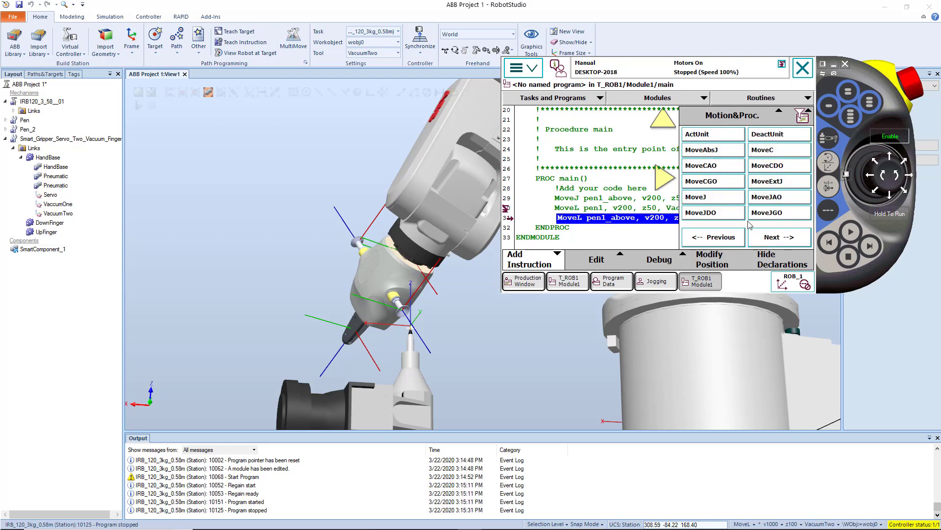
click(772, 240)
click(771, 238)
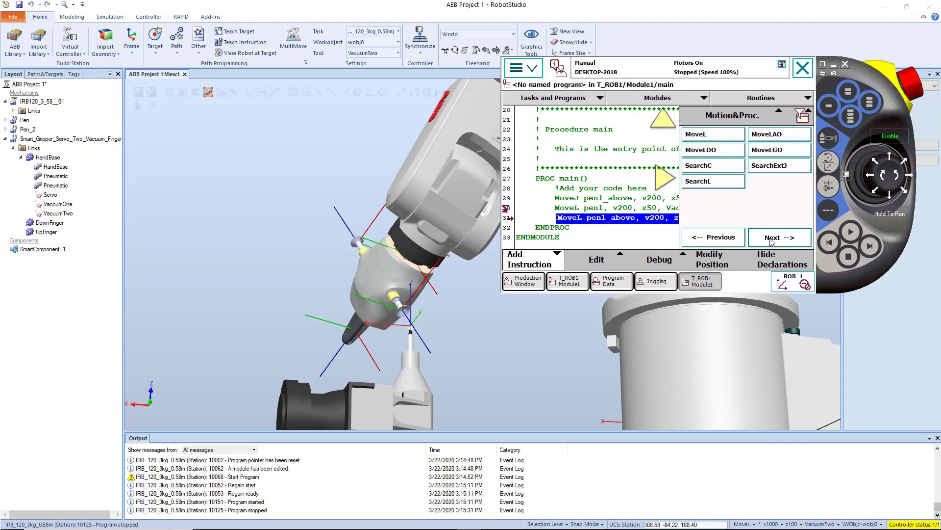
click(772, 239)
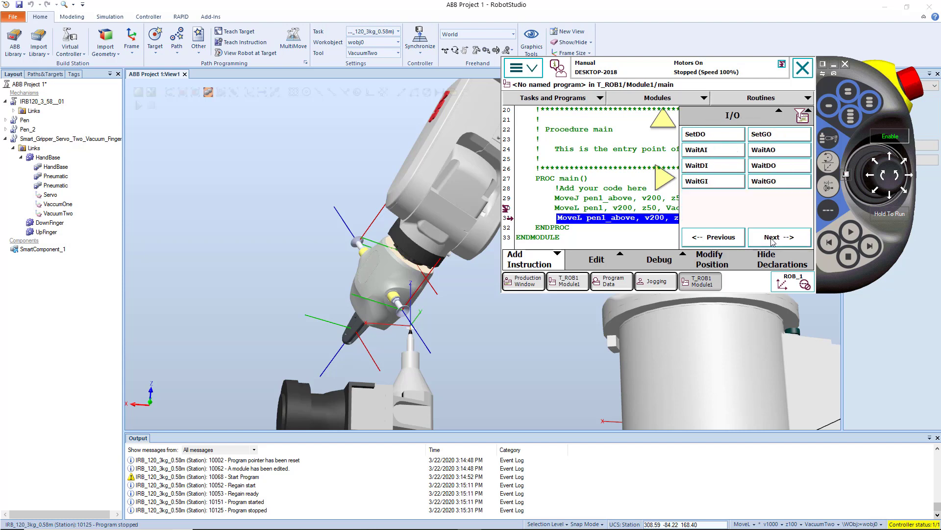
click(772, 239)
click(771, 239)
click(772, 239)
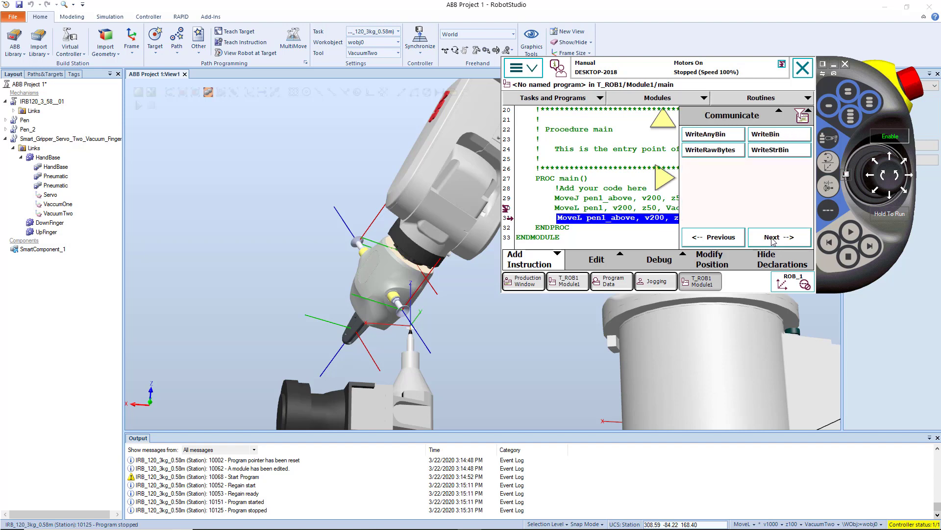
click(772, 238)
click(772, 238)
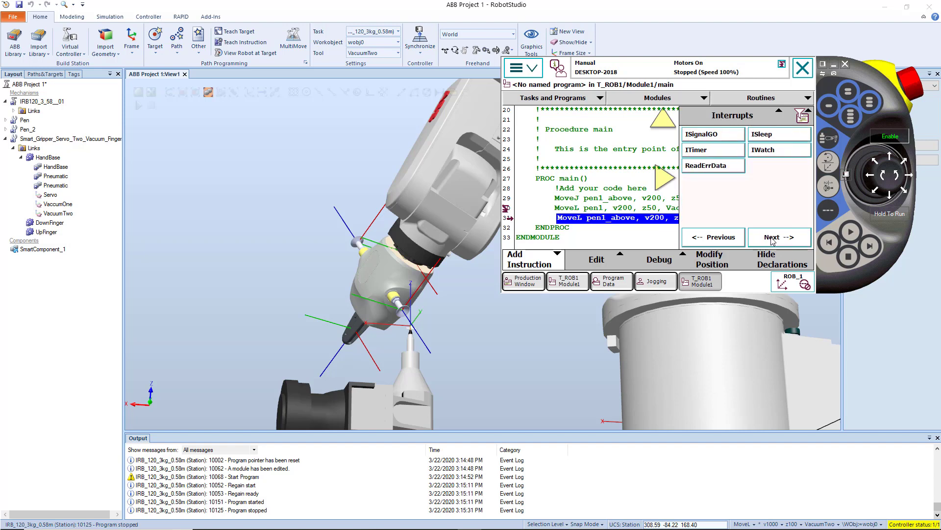
click(771, 238)
click(771, 238)
click(771, 239)
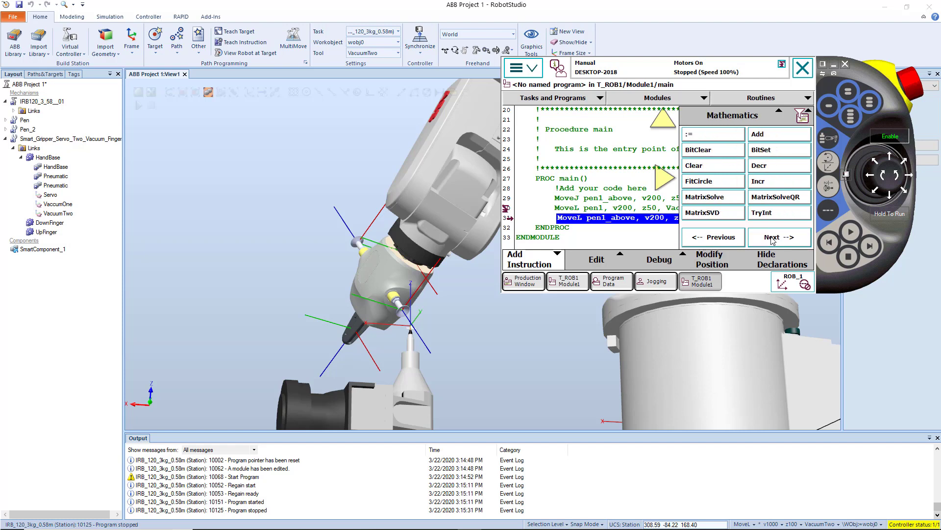
click(772, 239)
click(772, 238)
click(772, 238)
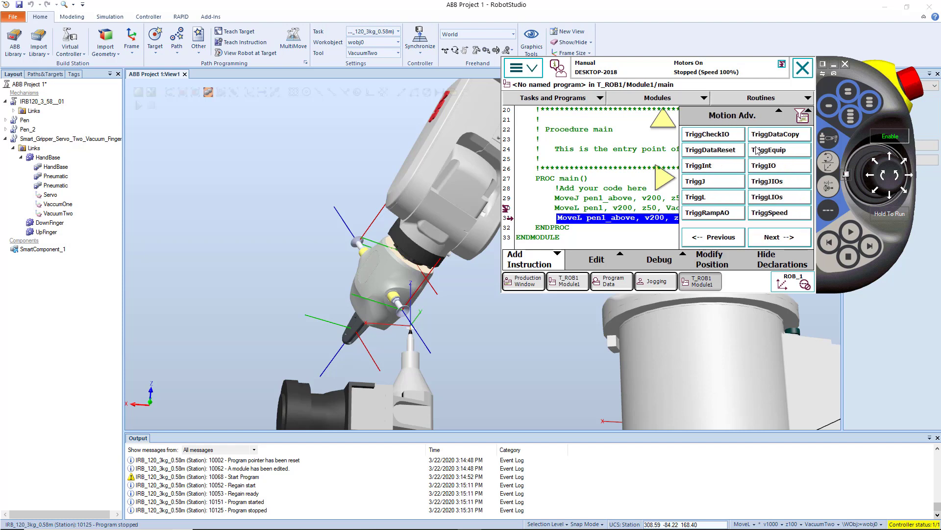
click(756, 114)
click(701, 136)
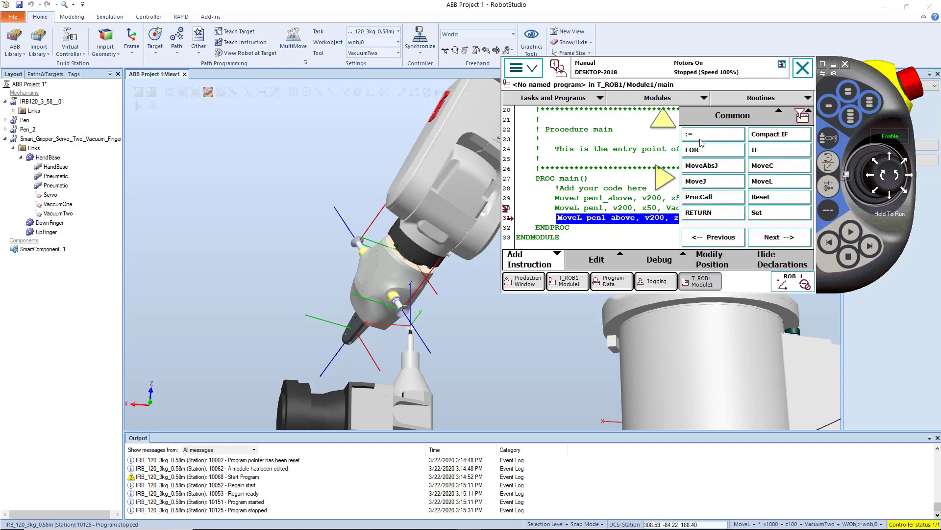
click(621, 242)
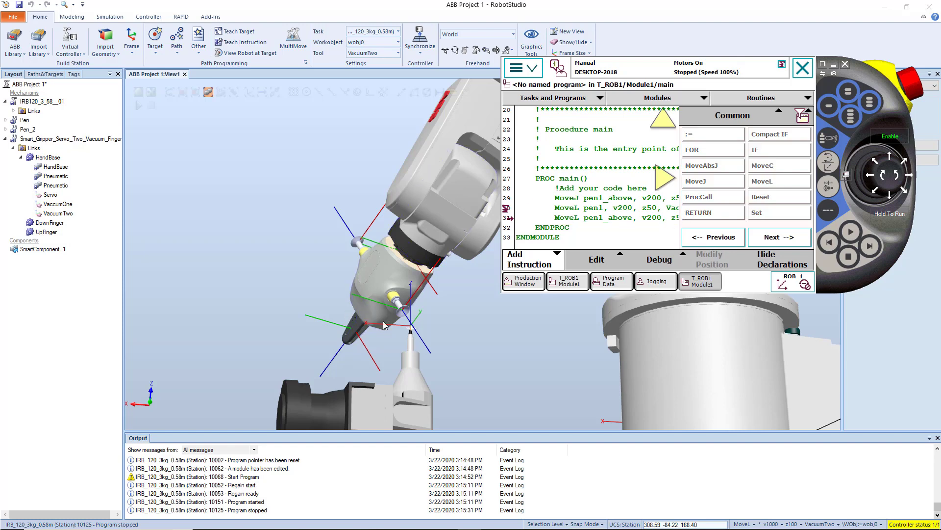